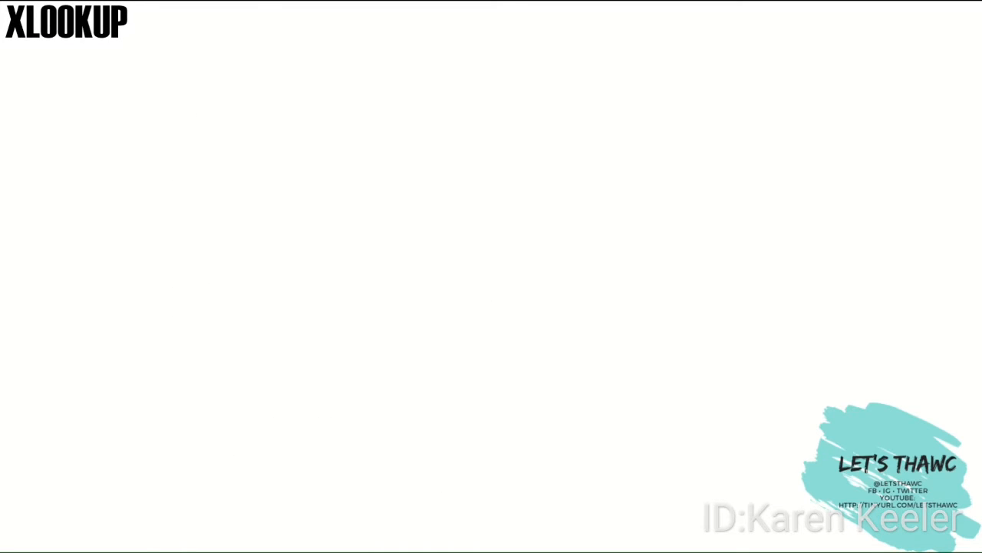
- Switch to the XLOOKUP.xlsx workbook in Excel and review the XLOOKUP description and syntax on the xlookup sheet
key("alt+Tab")
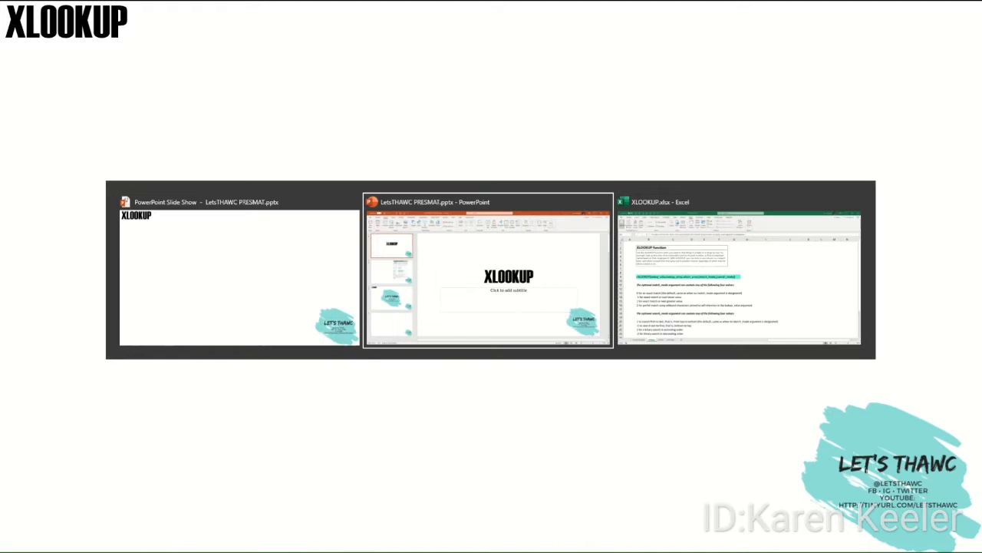
key("alt+Tab")
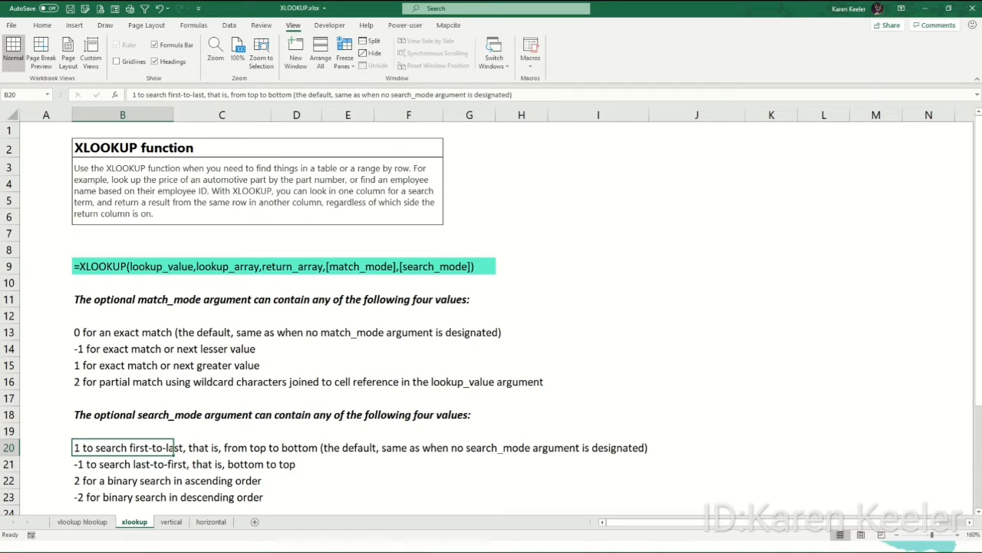
left_click(405, 215)
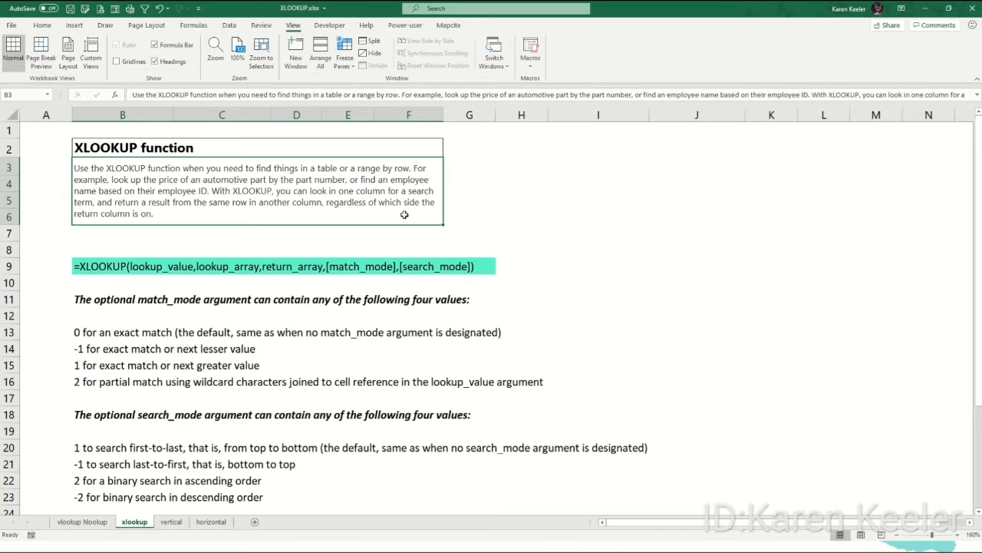
left_click(90, 280)
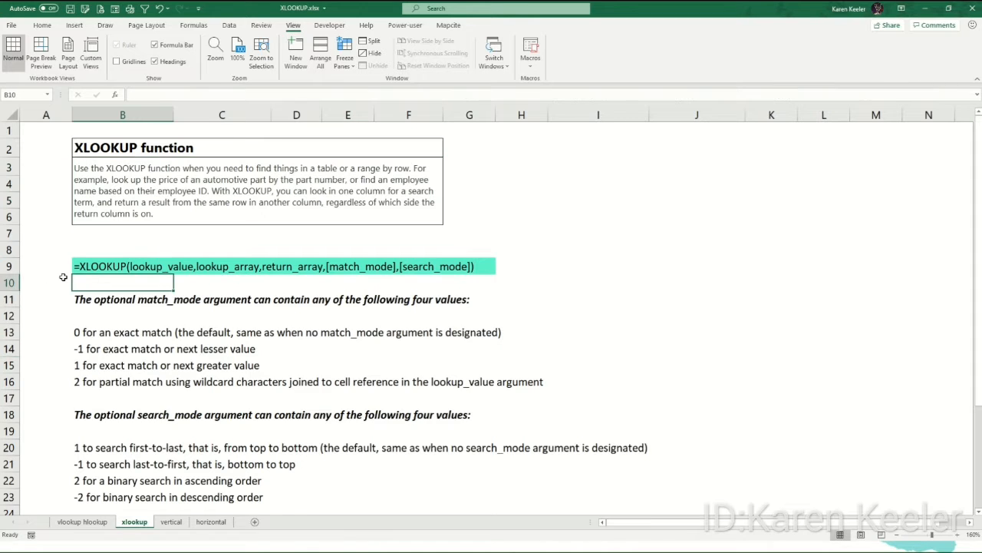
left_click(71, 267)
left_click(272, 294)
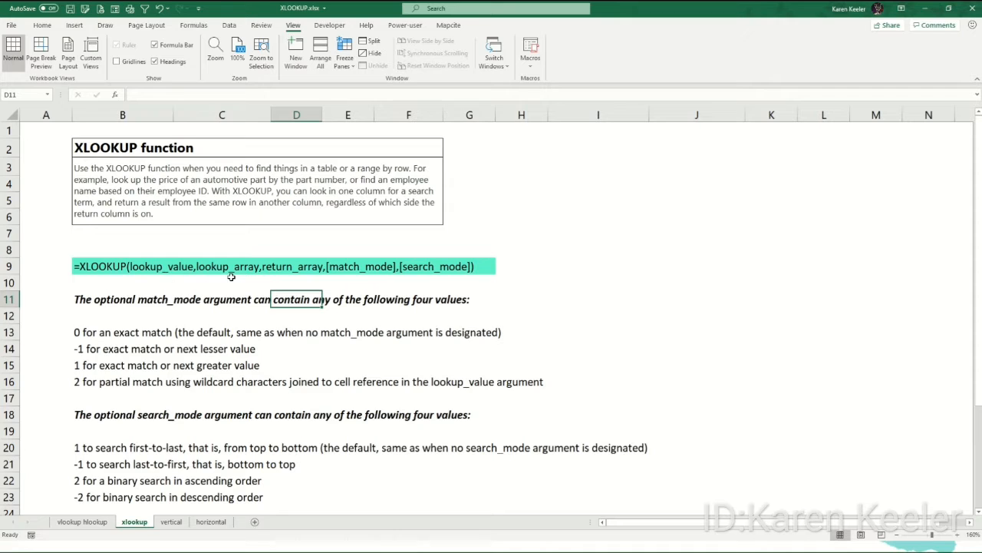
left_click(292, 278)
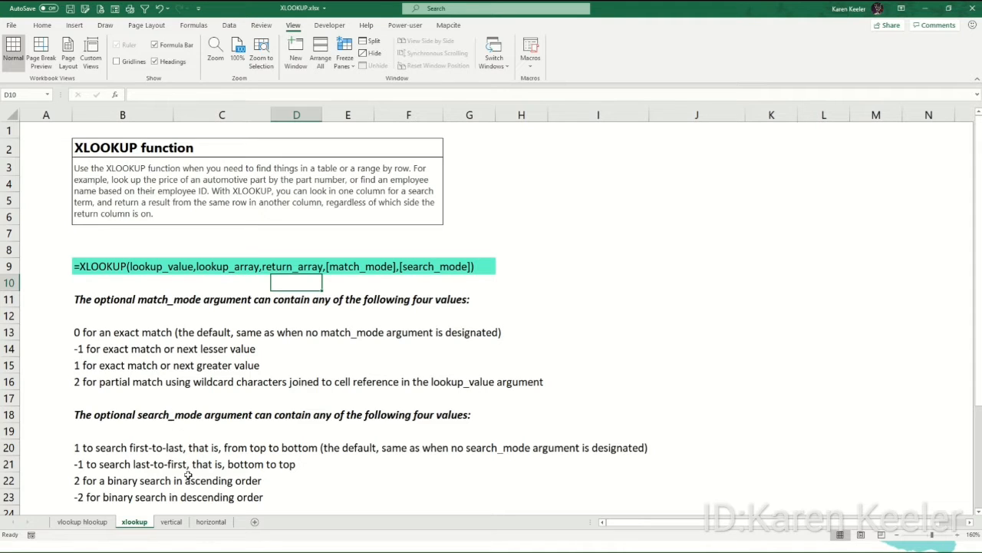
- Open the vertical sheet and examine the customer table in A11:F19 and the lookup name in I11
left_click(170, 522)
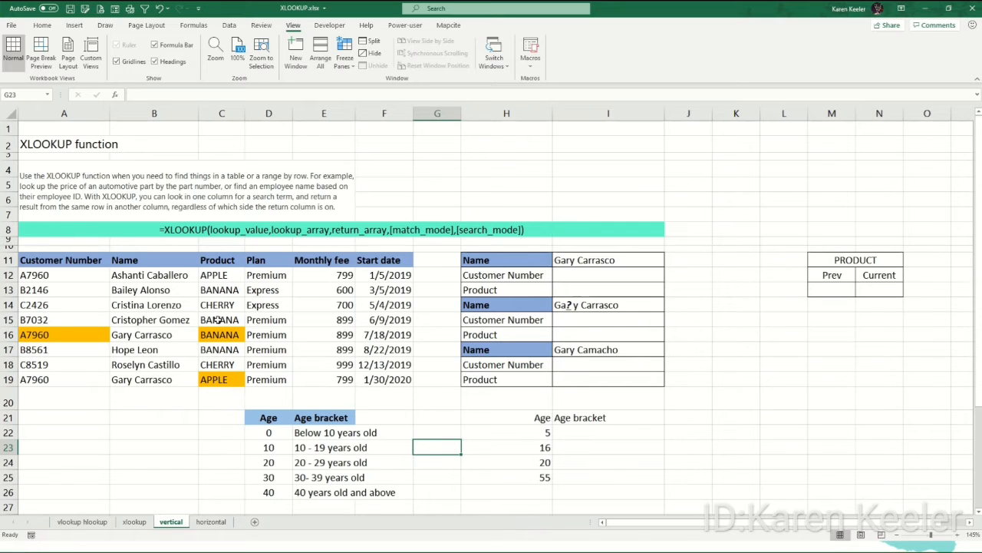
mouse_move(68, 259)
left_mouse_down()
mouse_move(284, 349)
mouse_move(399, 379)
left_mouse_up()
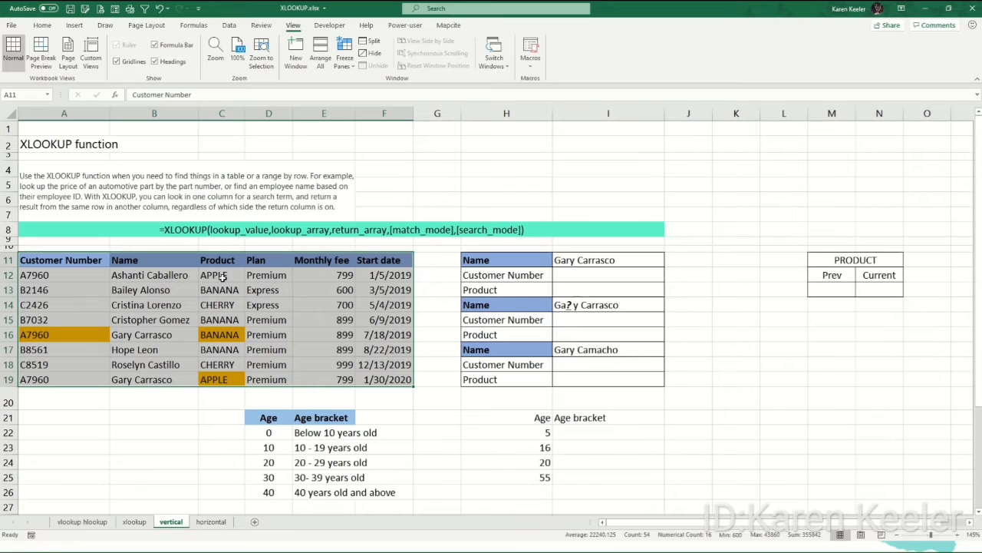
left_click(385, 289)
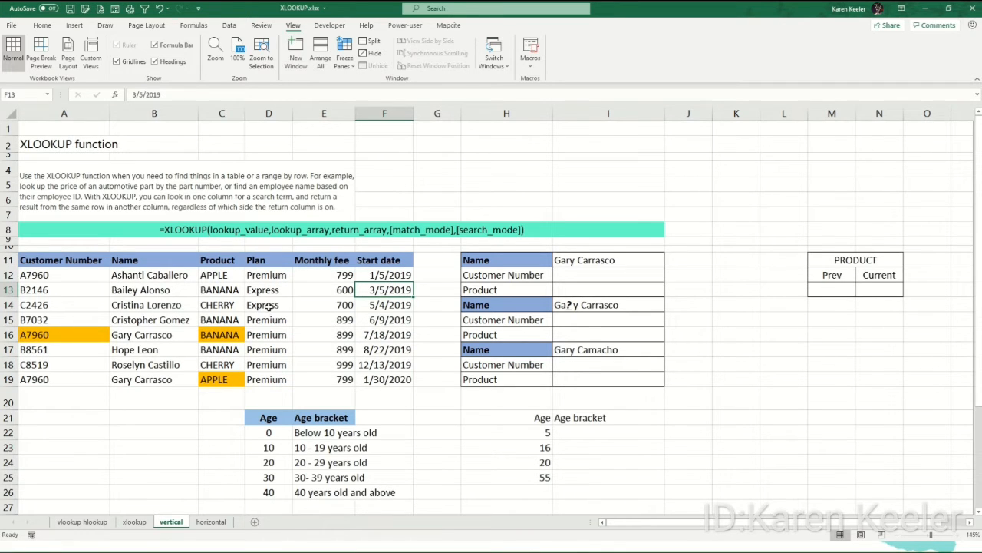
left_click(597, 262)
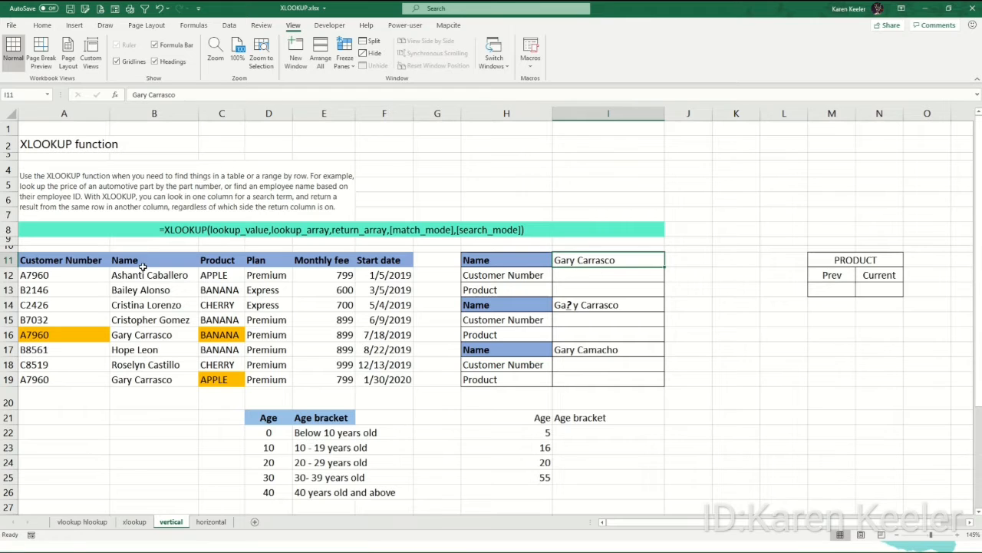
left_click_drag(143, 265, 380, 379)
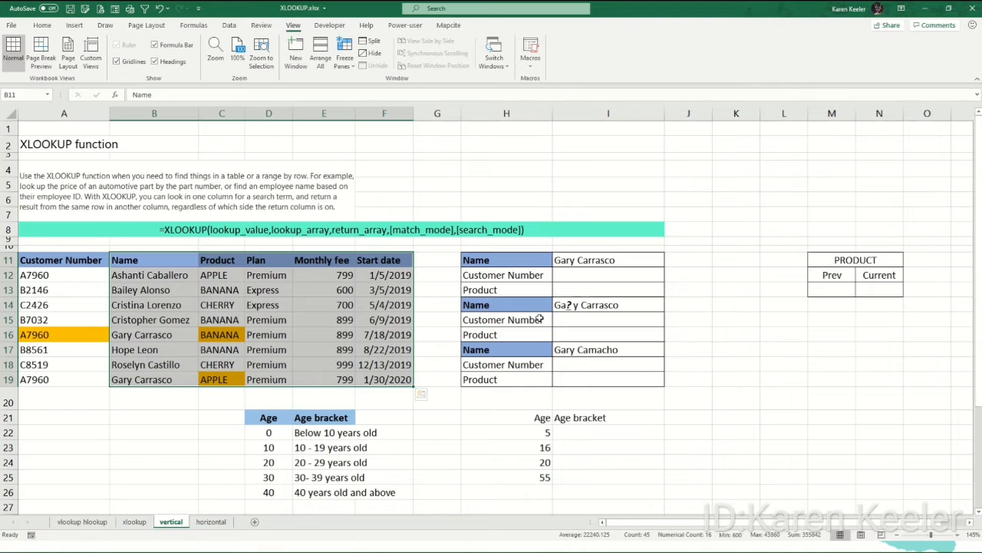
- Start an XLOOKUP formula in I12 with I11 as the lookup value and $B$11:$B$19 as the absolute lookup array
left_click(585, 280)
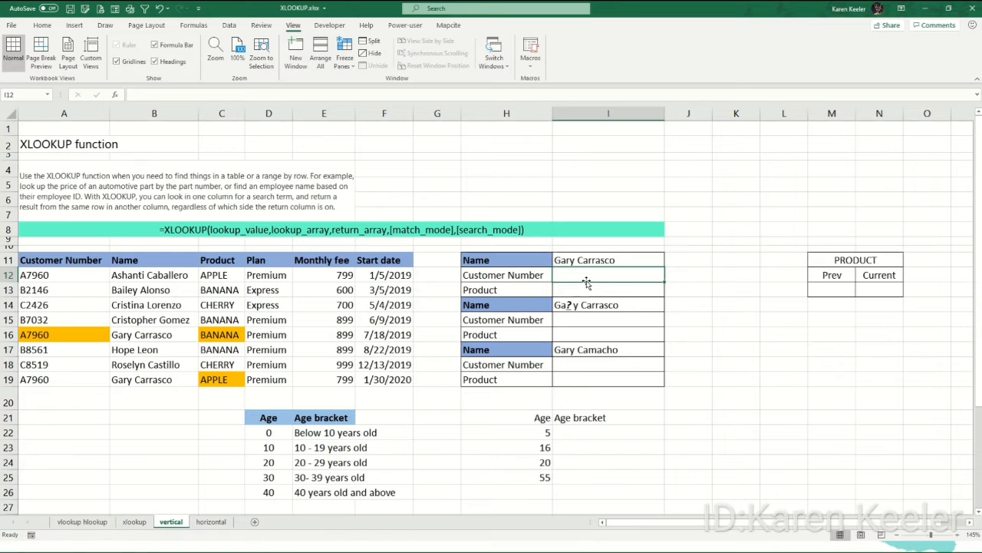
type("=s")
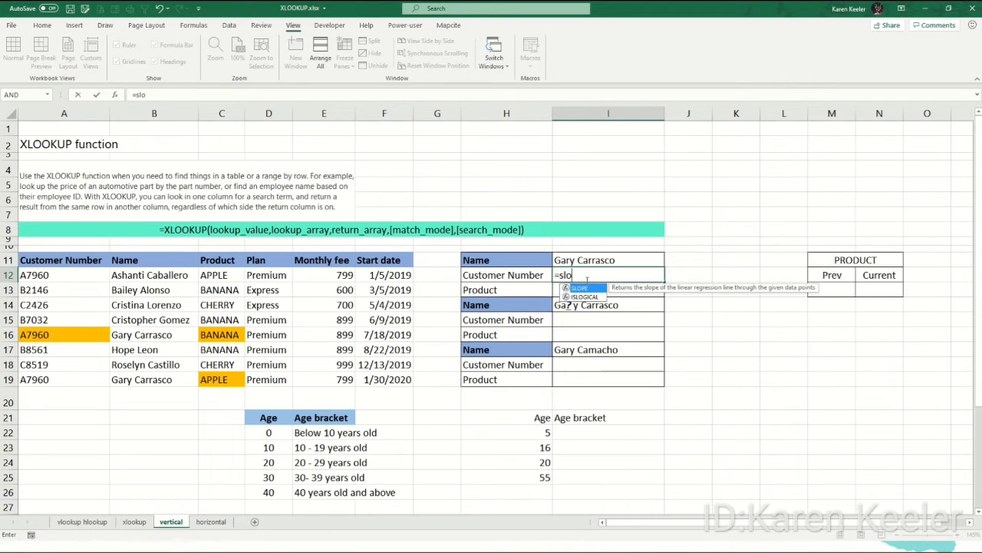
key("BackSpace")
type("xl")
key("Tab")
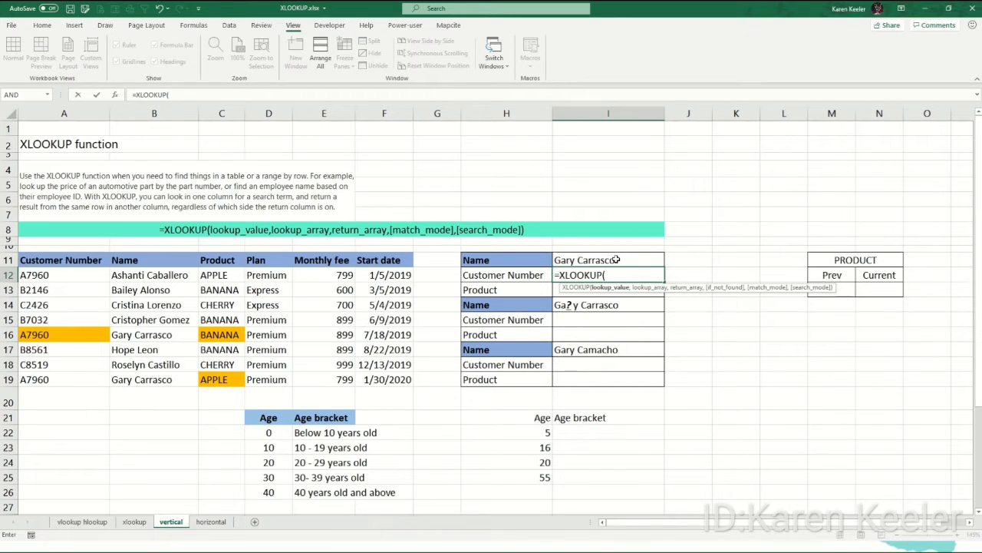
left_click(615, 260)
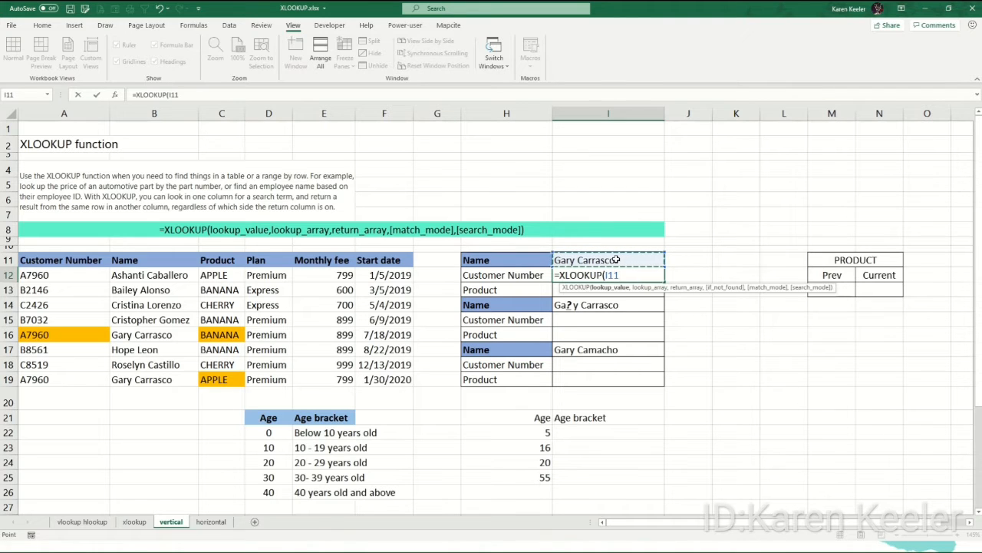
type(",")
left_click(163, 261)
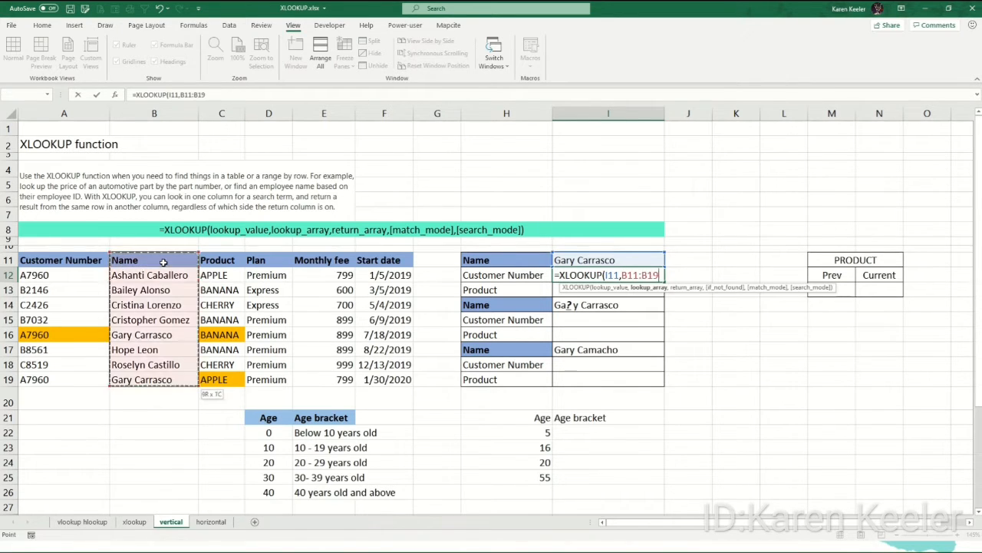
key("ctrl+shift+Down")
key("F4")
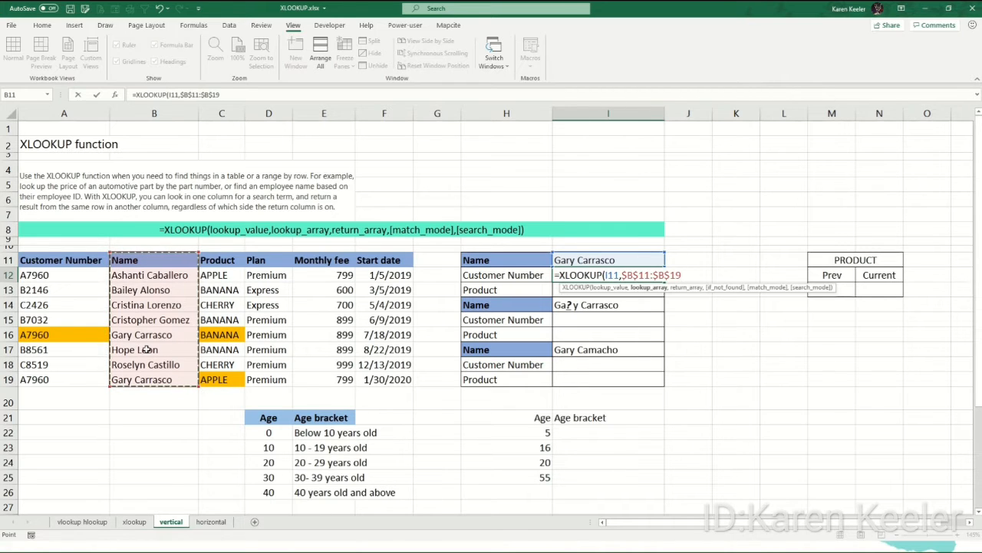
- Complete the I12 formula with A11:A19 as the return array and check it against the customer number in A16
type(",")
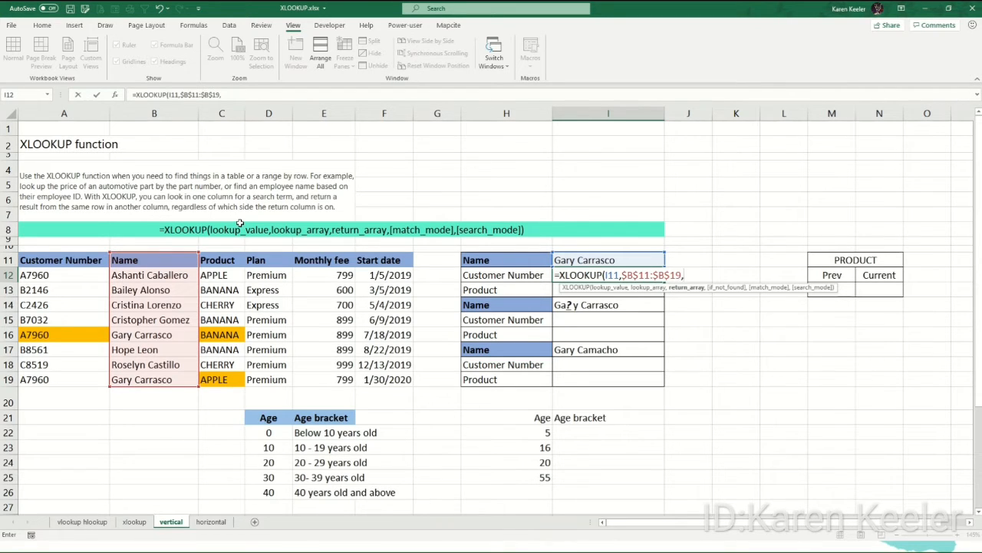
left_click(67, 260)
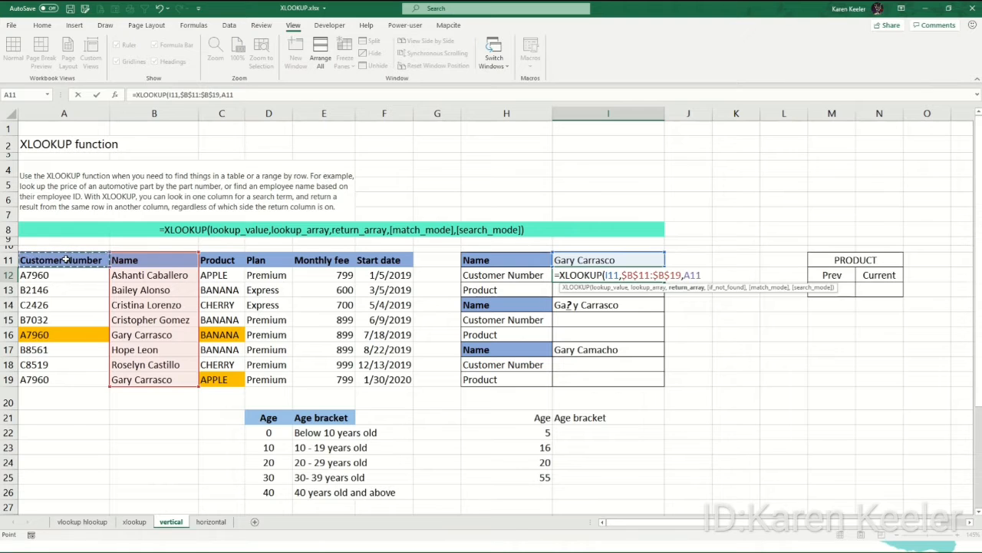
key("ctrl+shift+Down")
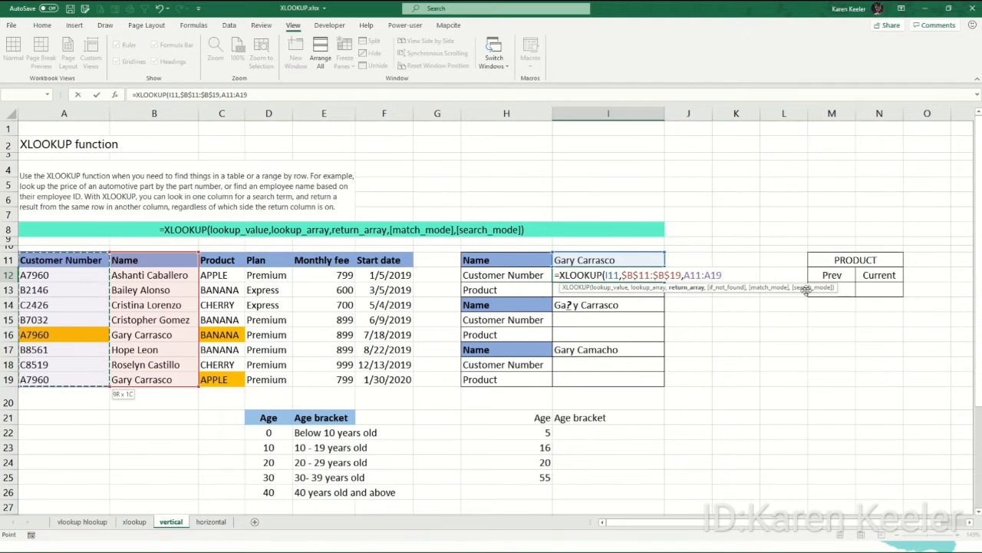
type(")")
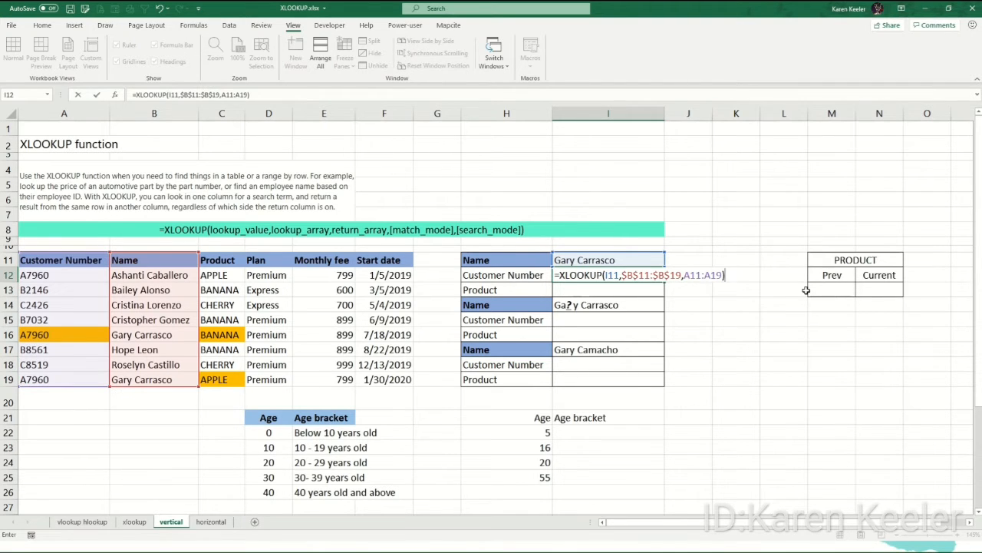
key("Return")
left_click(617, 274)
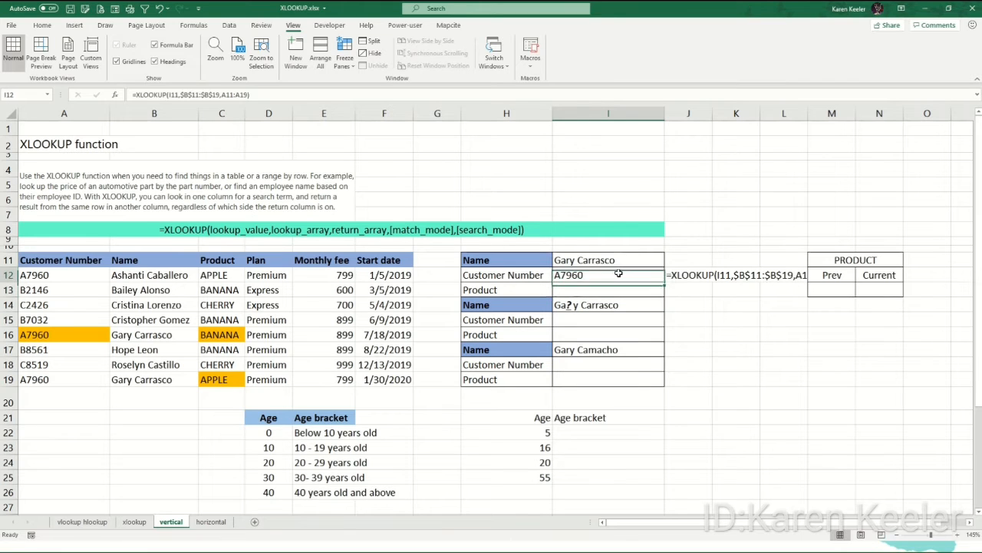
left_click(74, 330)
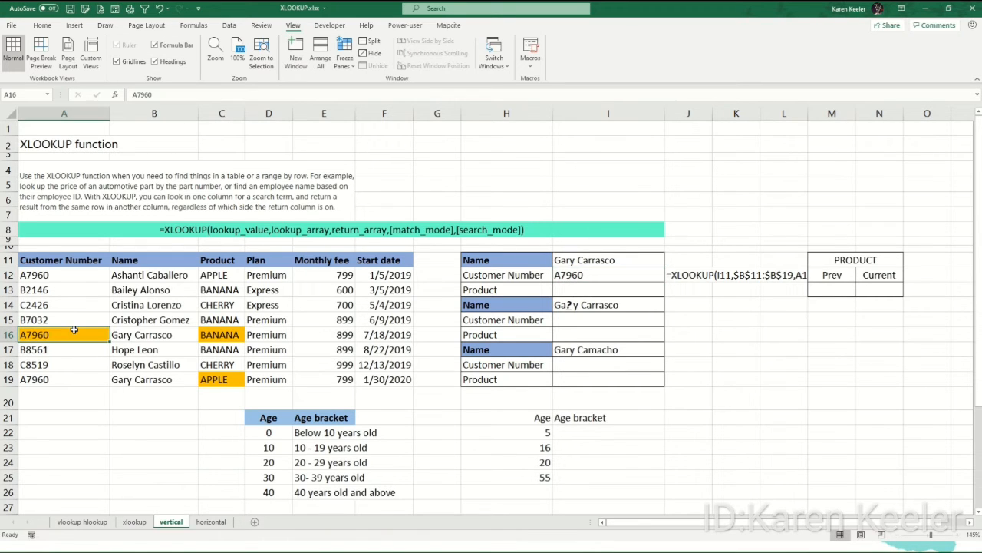
- Start an XLOOKUP formula for the product in I13 with lookup value I11 and absolute lookup array $B$11:$B$19
left_click(568, 290)
type("=")
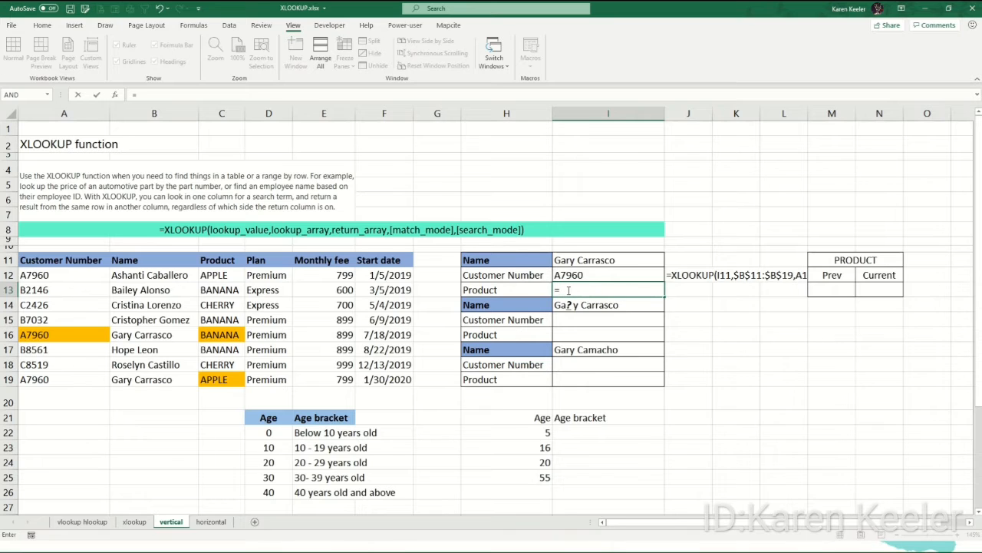
type("x")
key("BackSpace")
type("x")
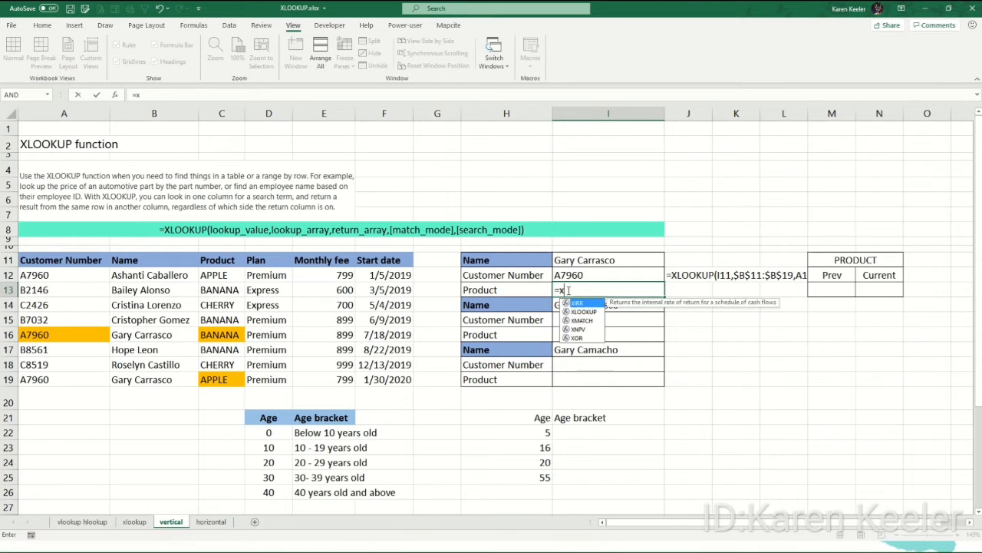
type("l")
key("Tab")
key("Up")
key("Up")
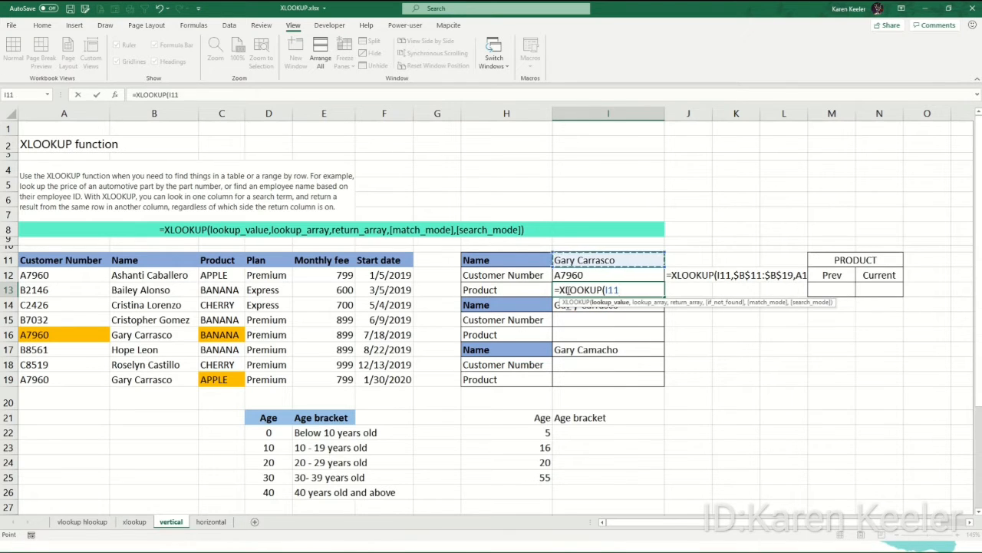
type(",")
left_click(152, 256)
key("ctrl+shift+Down")
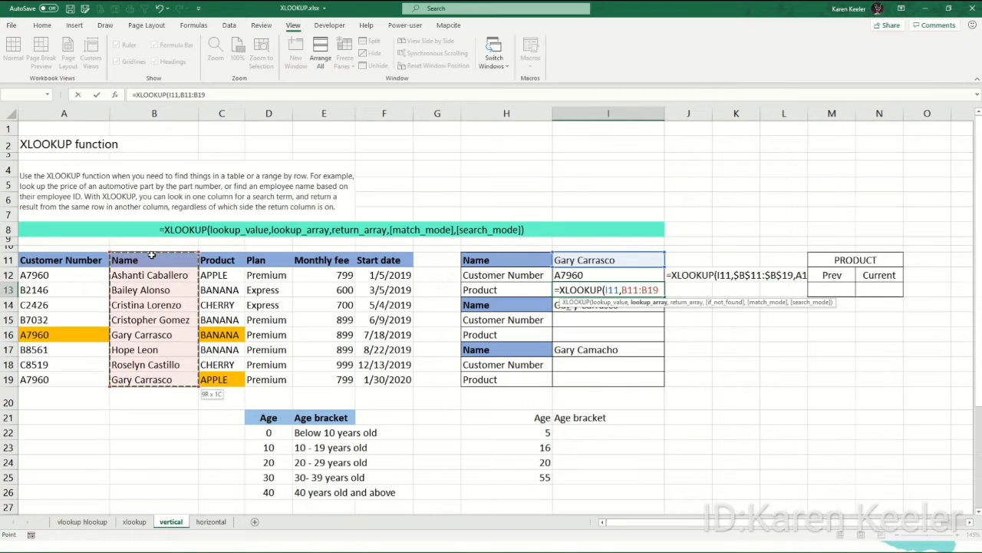
key("F4")
- Complete the I13 formula with the absolute return array $C$11:$C$19, and autofit column J to the formula text
type(",")
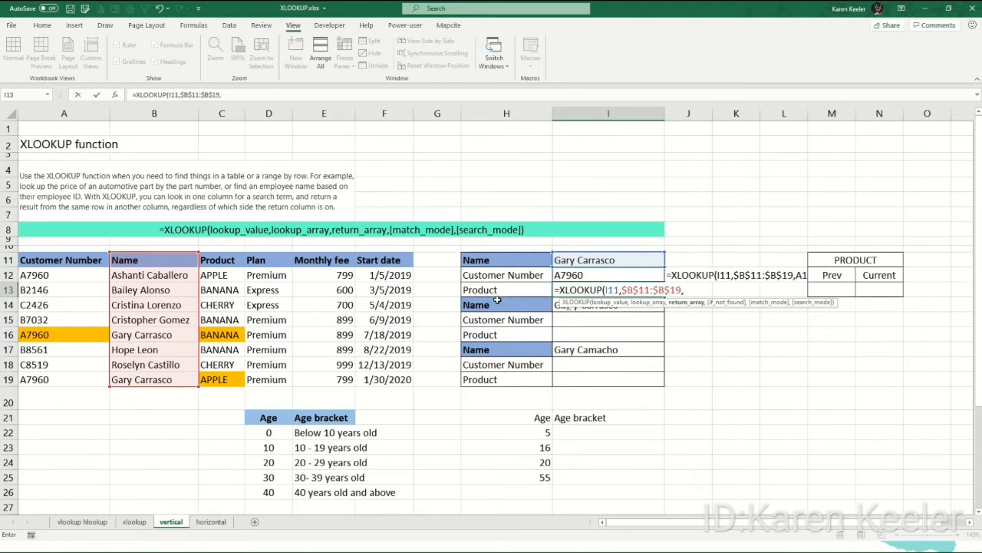
left_click_drag(221, 261, 221, 379)
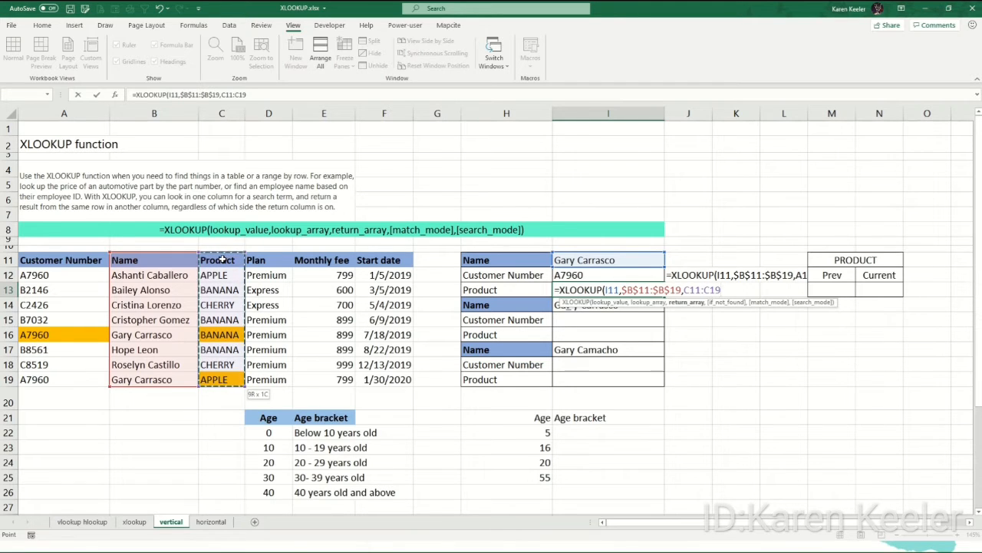
key("F4")
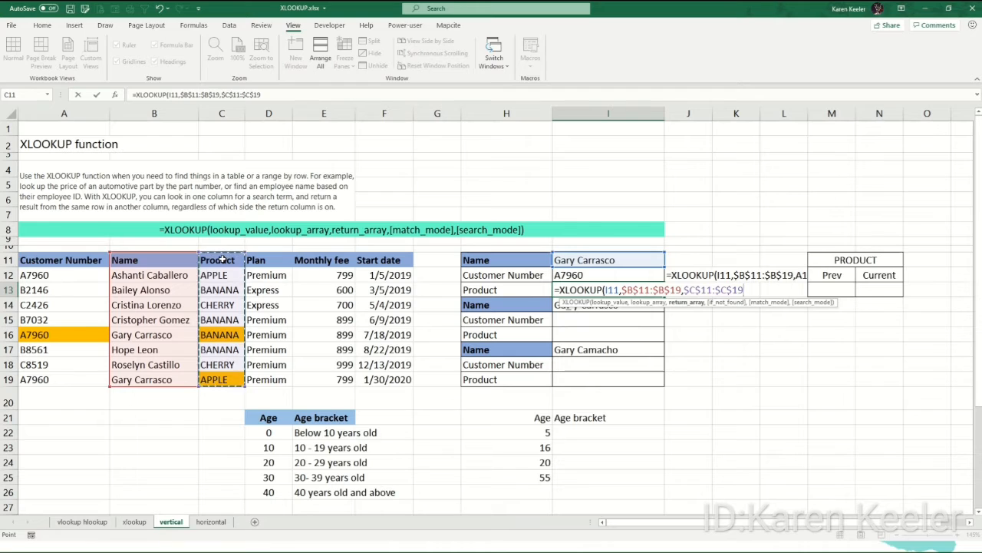
type(")")
key("ctrl+Return")
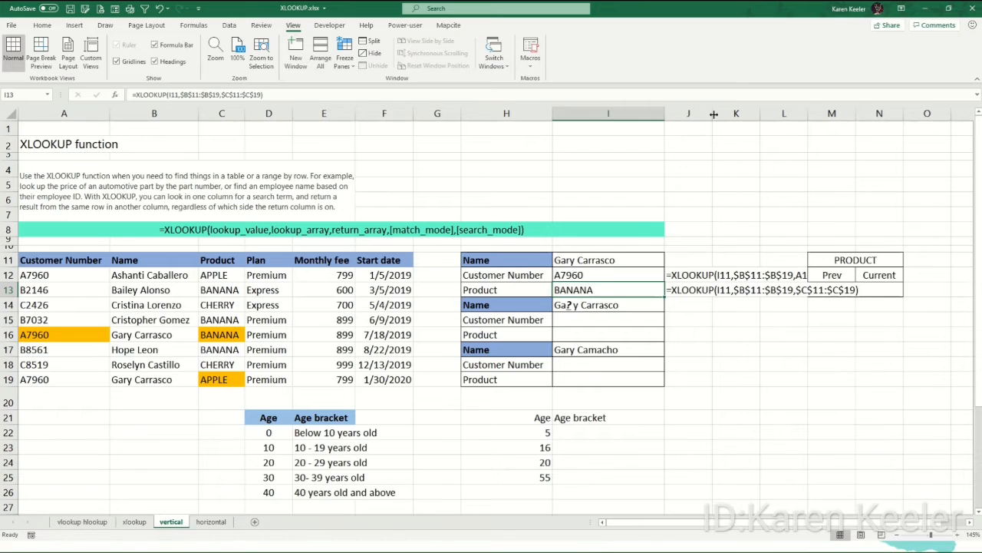
double_click(713, 115)
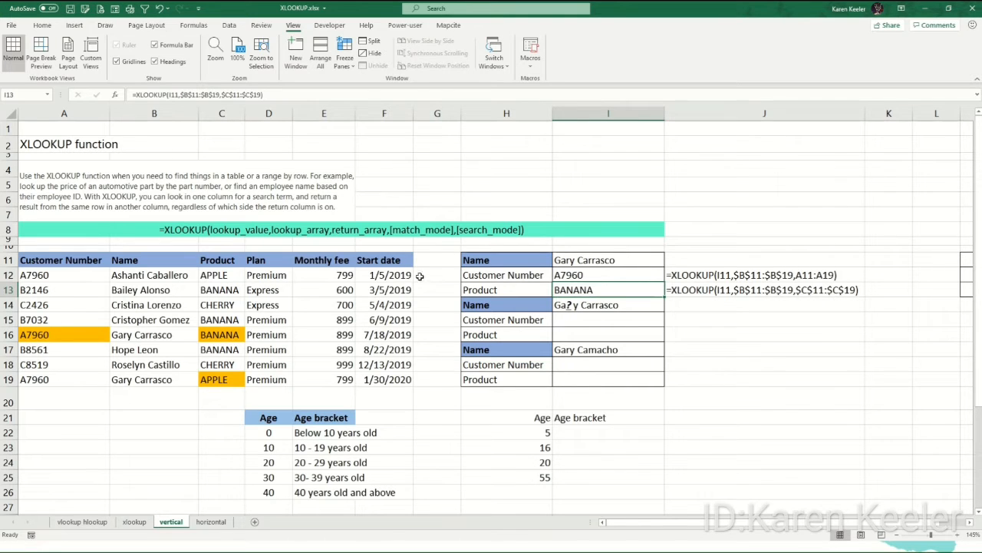
- Inspect the ranges referenced by the XLOOKUP formula in I12, leaving the formula as it is
left_click(624, 277)
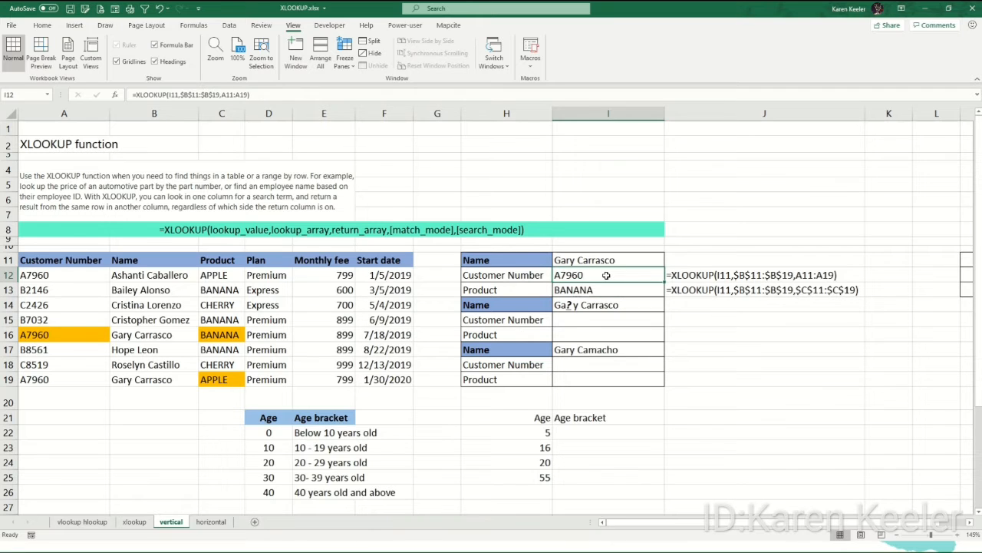
double_click(606, 275)
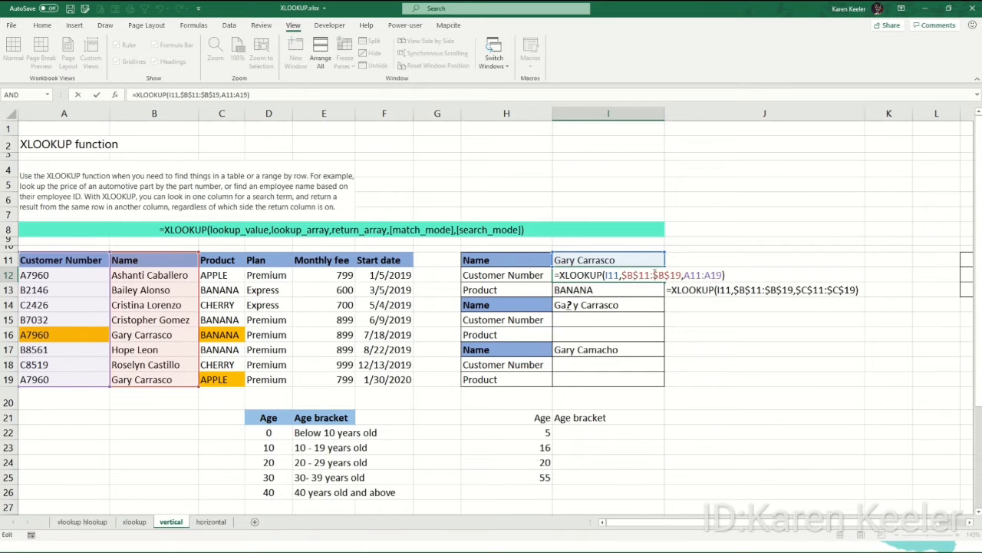
key("Escape")
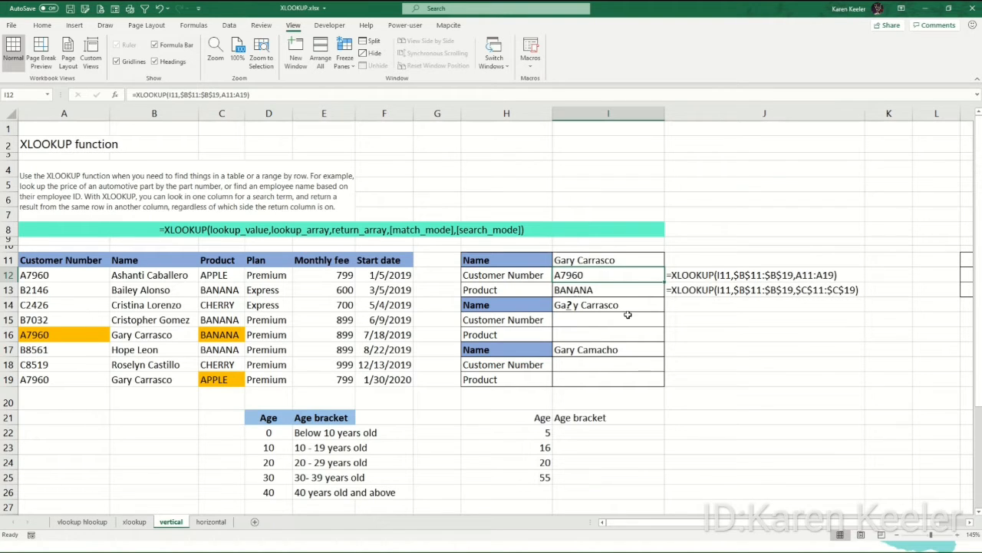
- Examine the second lookup block, including the name with the ? wildcard in I14
double_click(534, 297)
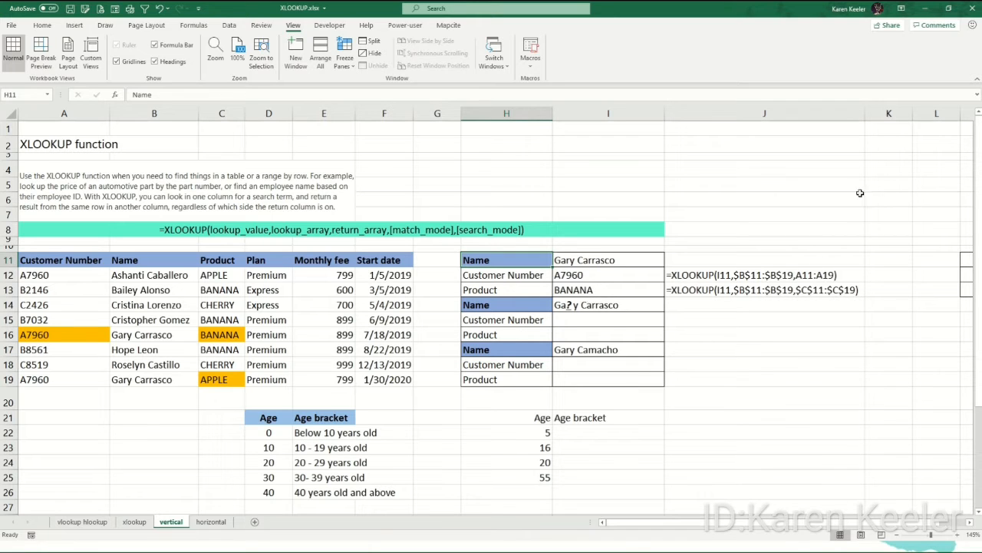
left_click(604, 320)
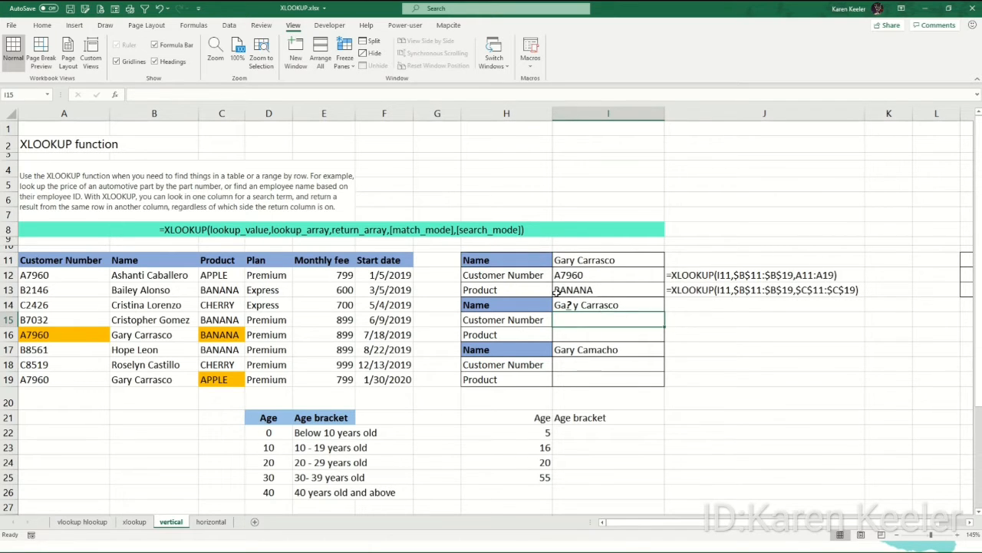
left_click(617, 304)
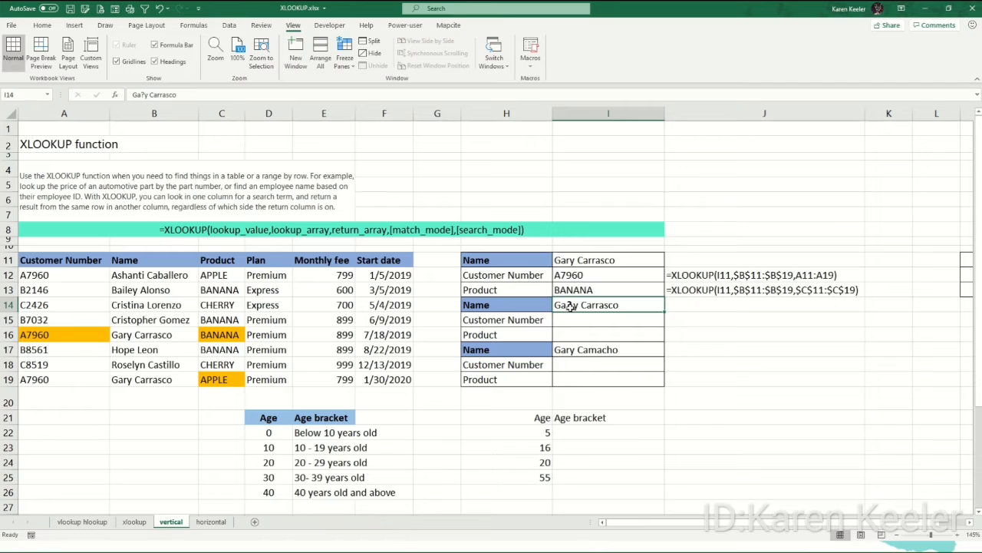
- Start an XLOOKUP formula for the customer number in I15 with lookup value I14
left_click(614, 317)
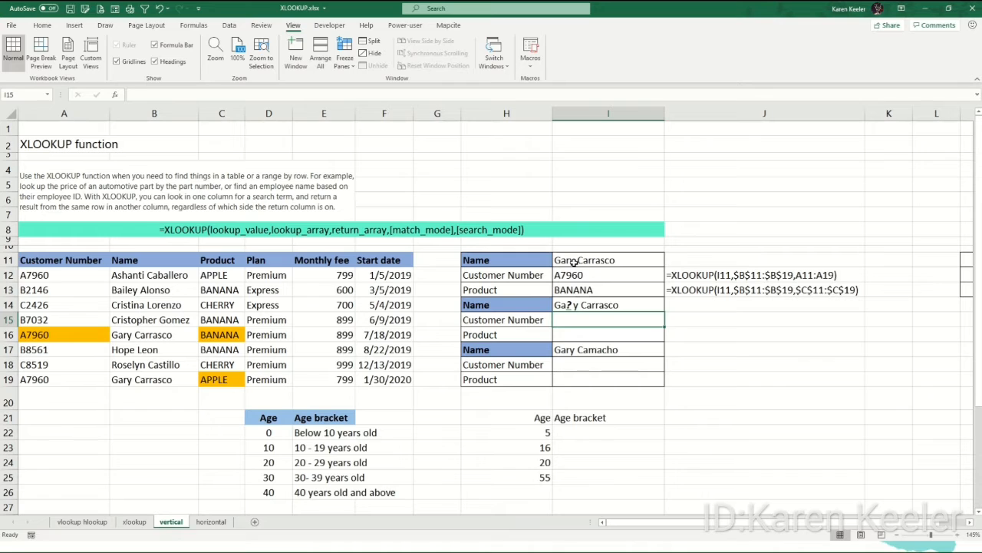
type("ck")
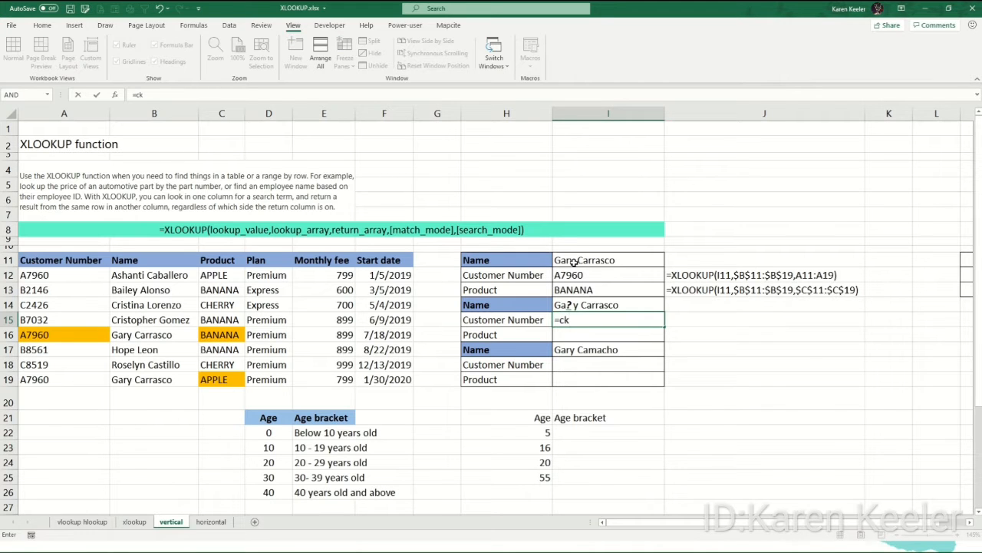
type("\\\\")
key("BackSpace")
key("BackSpace")
key("BackSpace")
key("BackSpace")
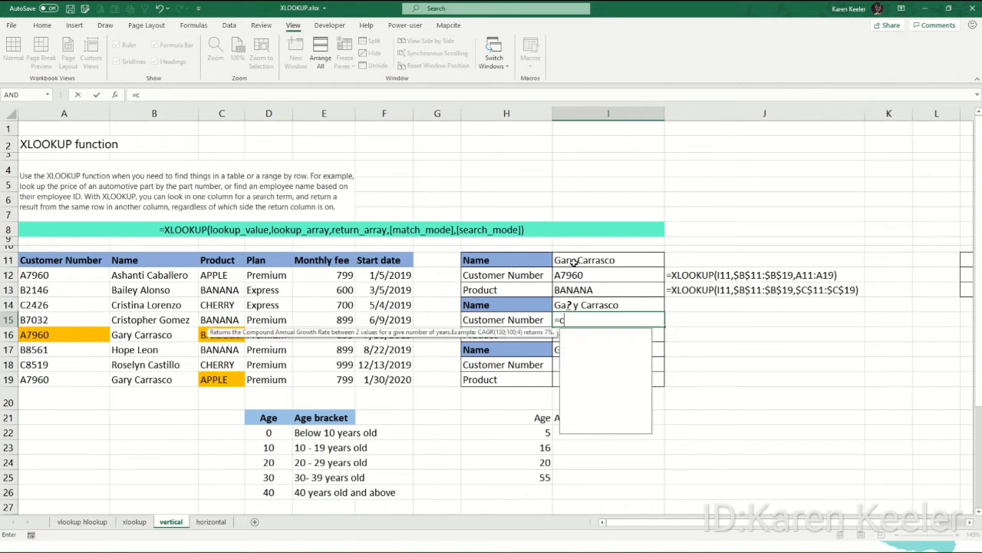
type("xl")
key("Tab")
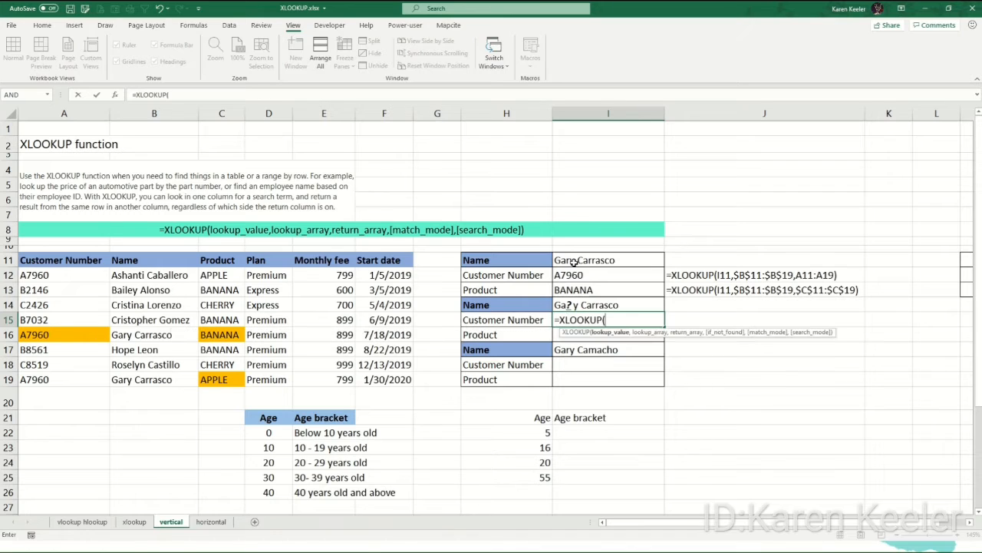
key("Up")
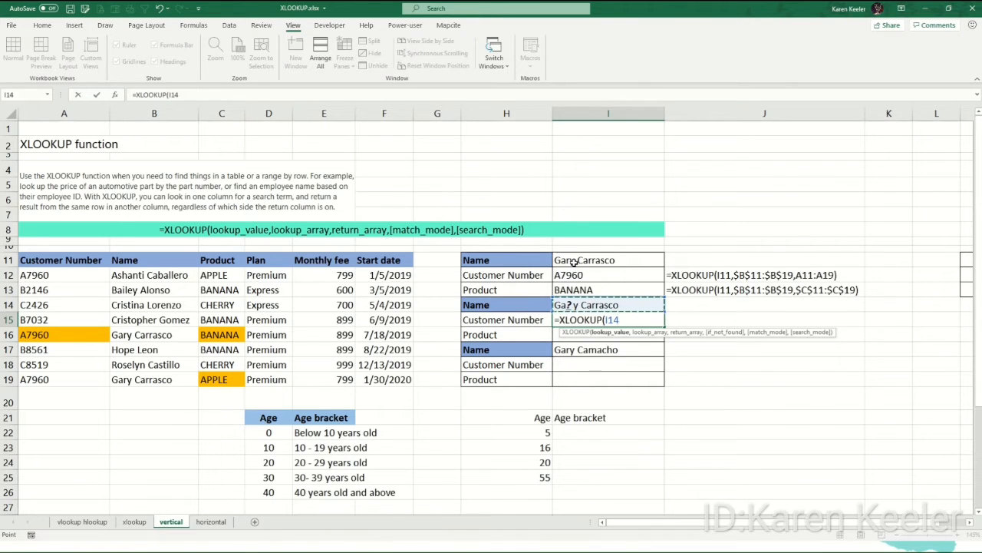
- Add the absolute lookup array $B$11:$B$19 and the absolute return array $A$11:$A$19 to the I15 formula
type(",")
left_click_drag(157, 261, 153, 379)
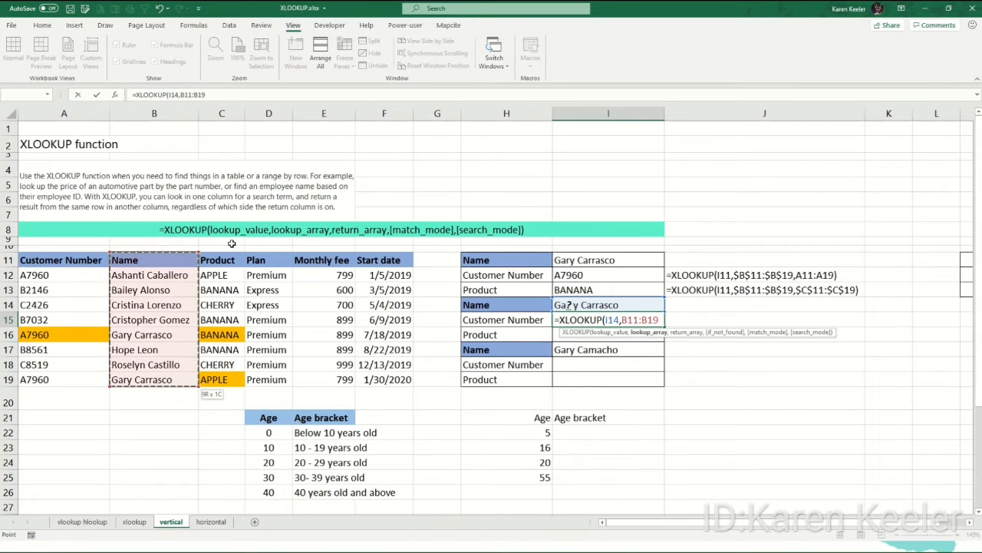
key("F4")
type(",")
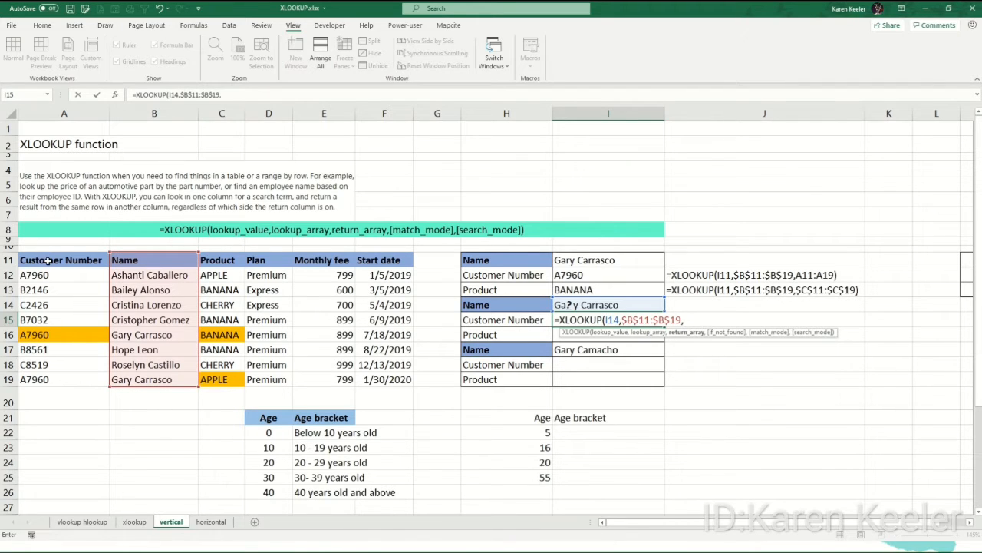
left_click_drag(34, 379, 47, 261)
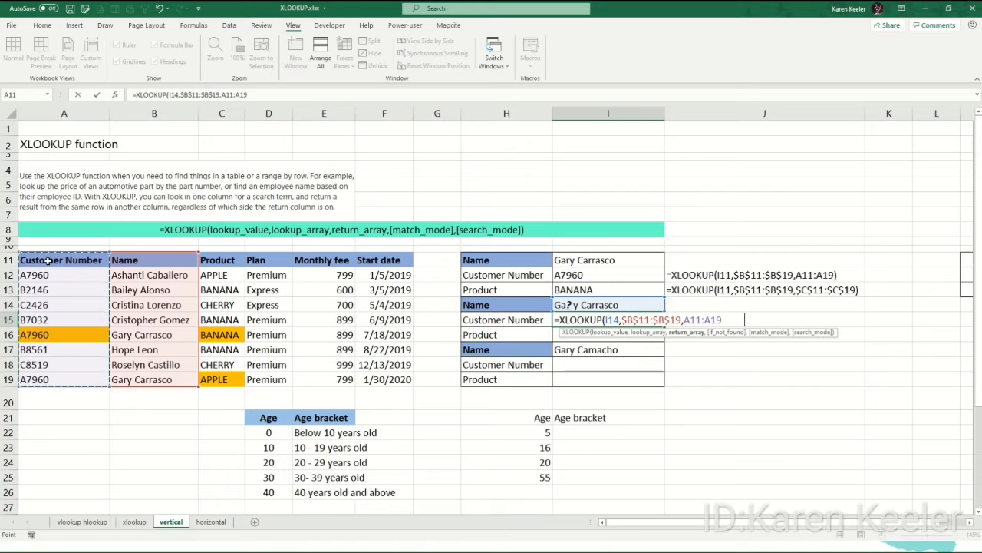
key("F4")
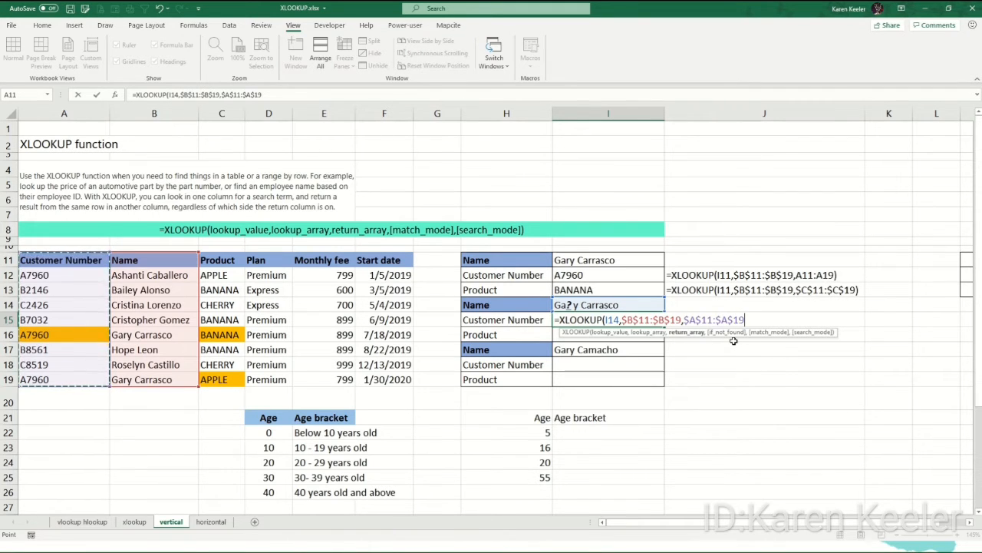
- Complete the I15 formula with "Not found" as the if_not_found value and wildcard match mode 2
type("),")
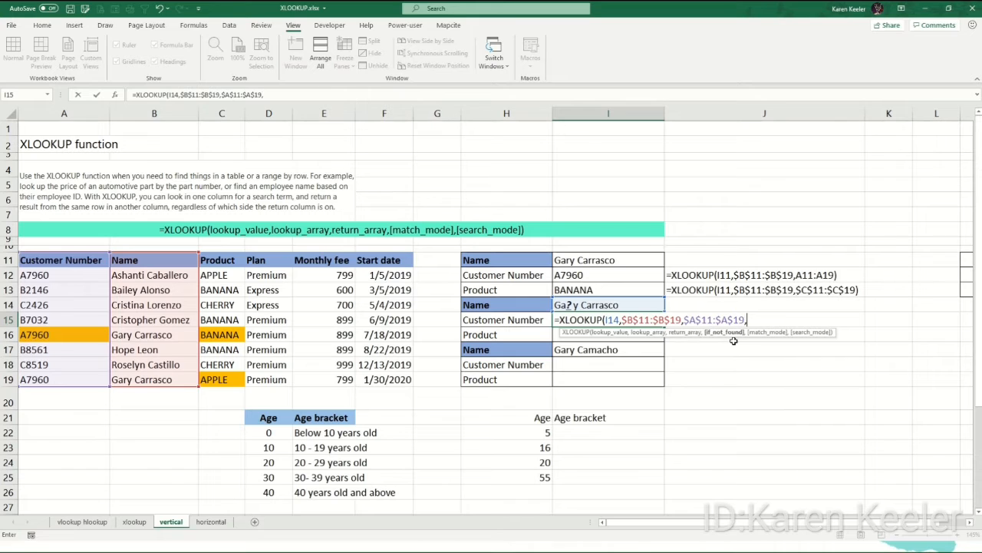
type("\"Not found")
type(",")
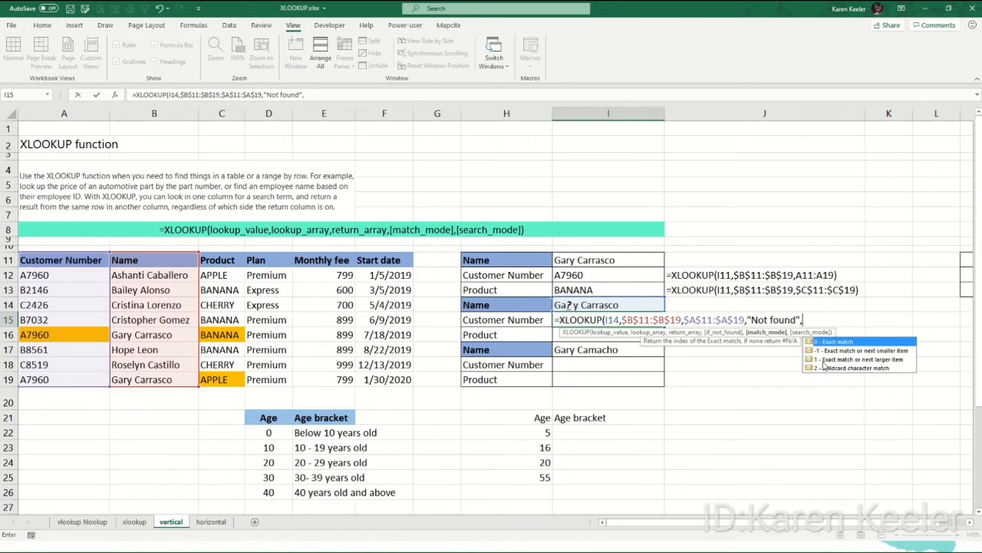
type("2)")
key("Return")
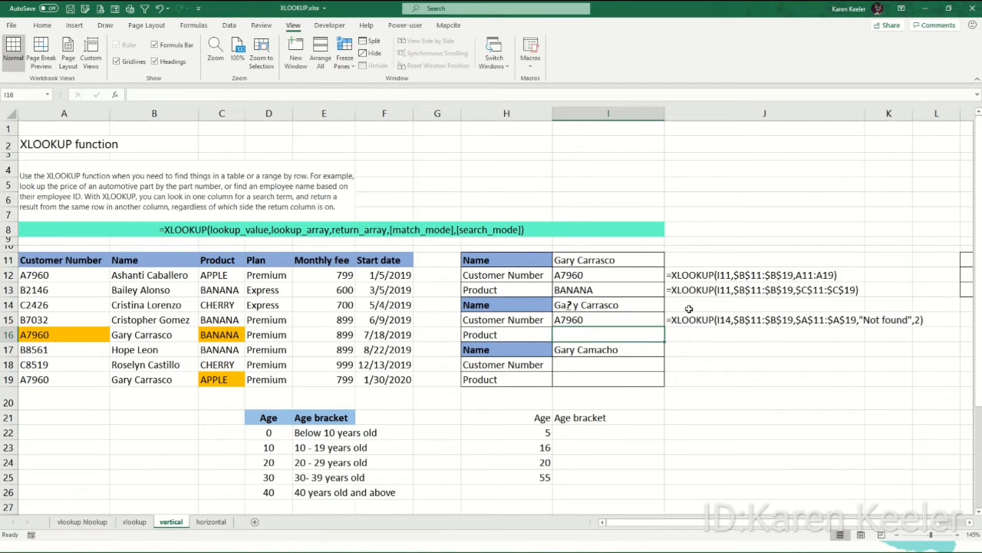
- Compare the completed formula in I15 with the wildcard name in I14
left_click(582, 314)
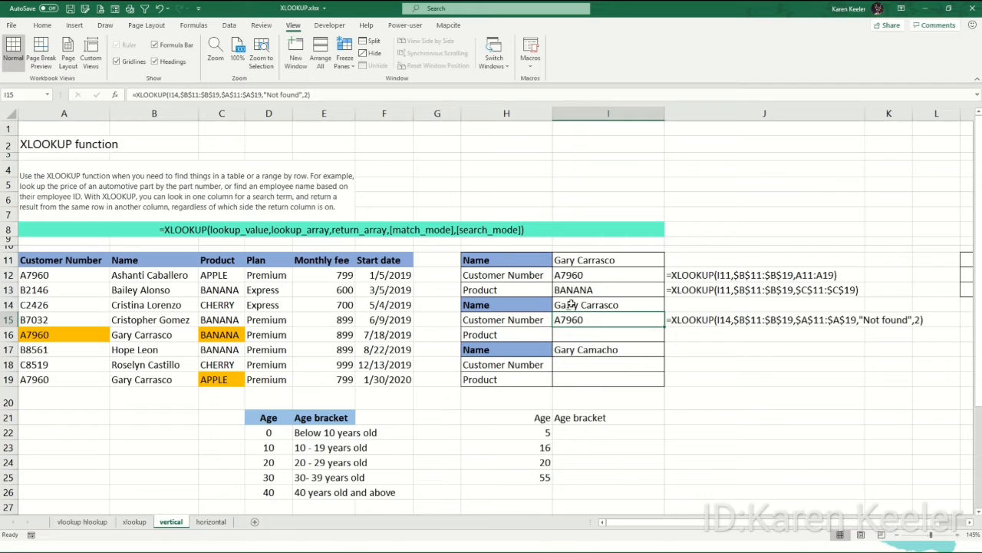
left_click(573, 304)
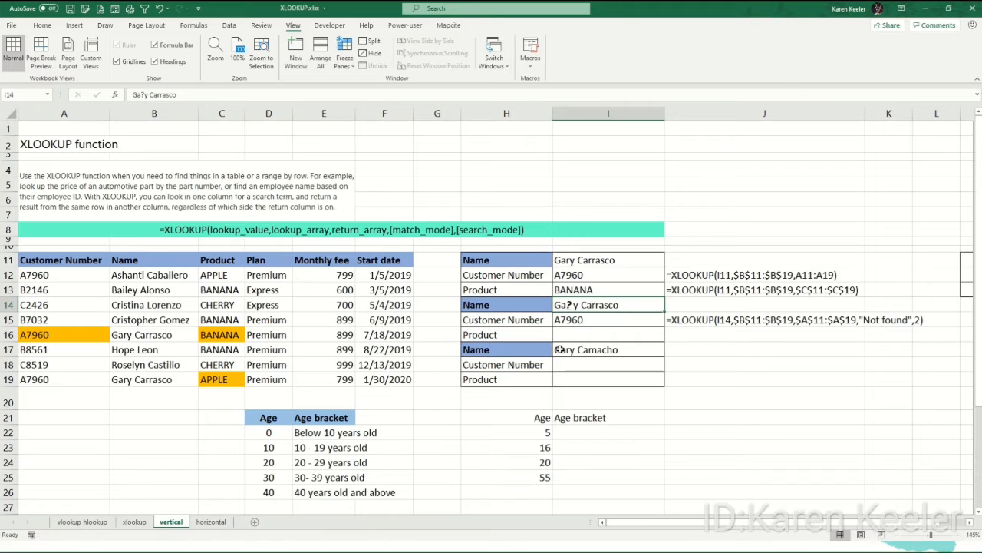
left_click(600, 320)
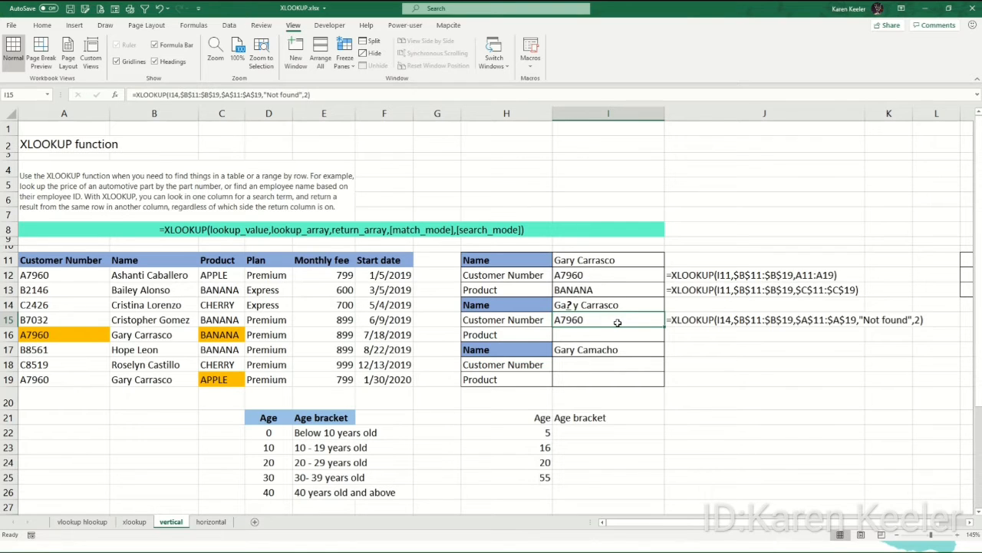
- Start an XLOOKUP formula for the product in I16 with lookup value I14 and lookup array B11:B19
key("Down")
type("=")
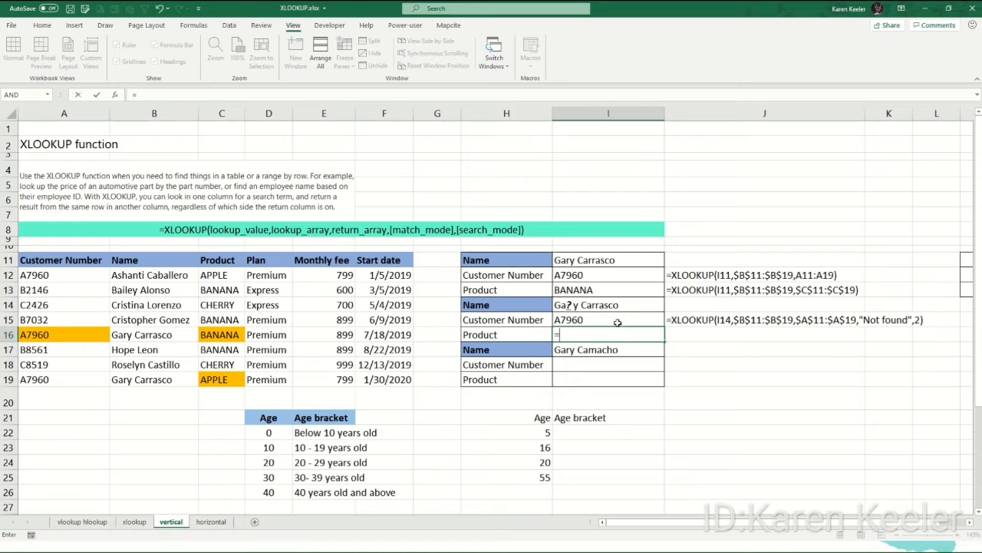
type("XLOOKUP(")
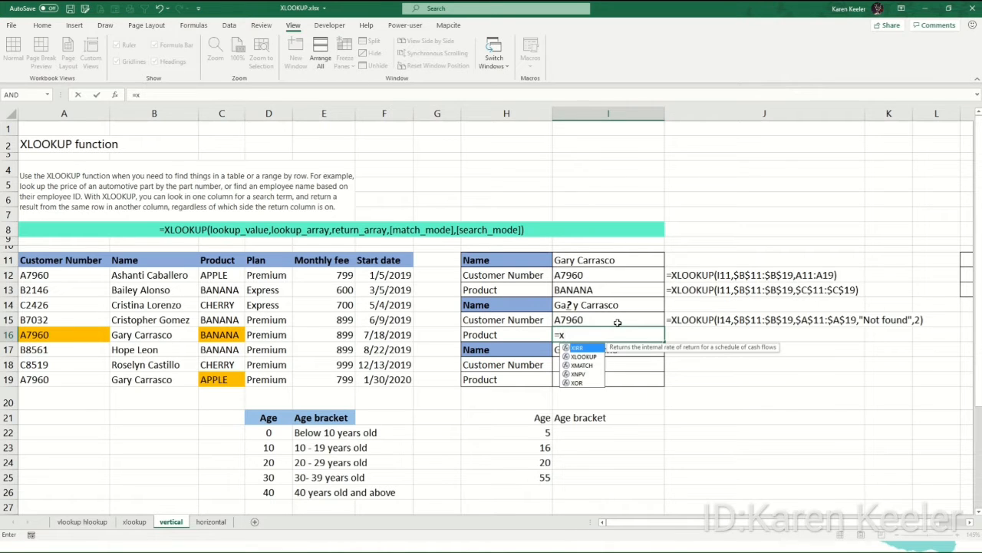
key("Up")
key("Up")
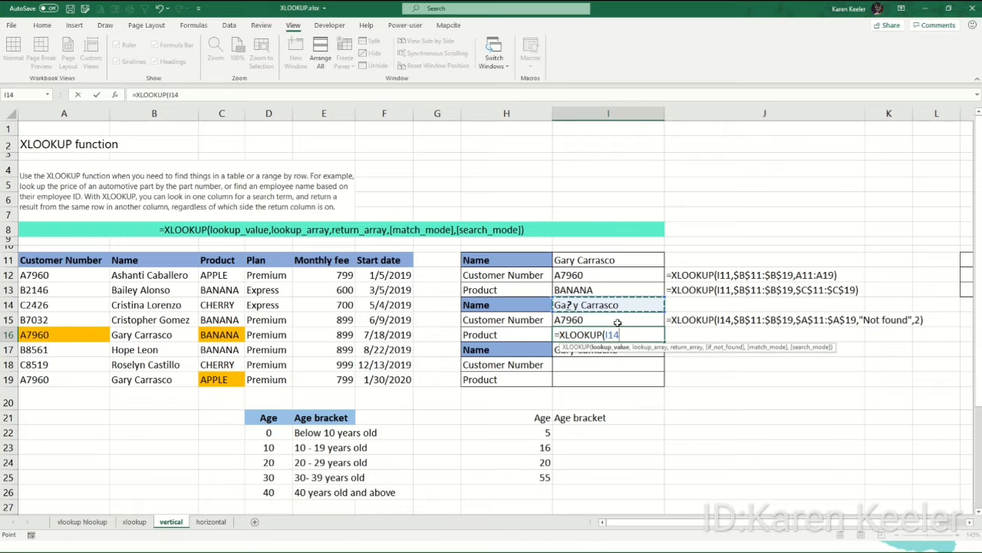
type(",")
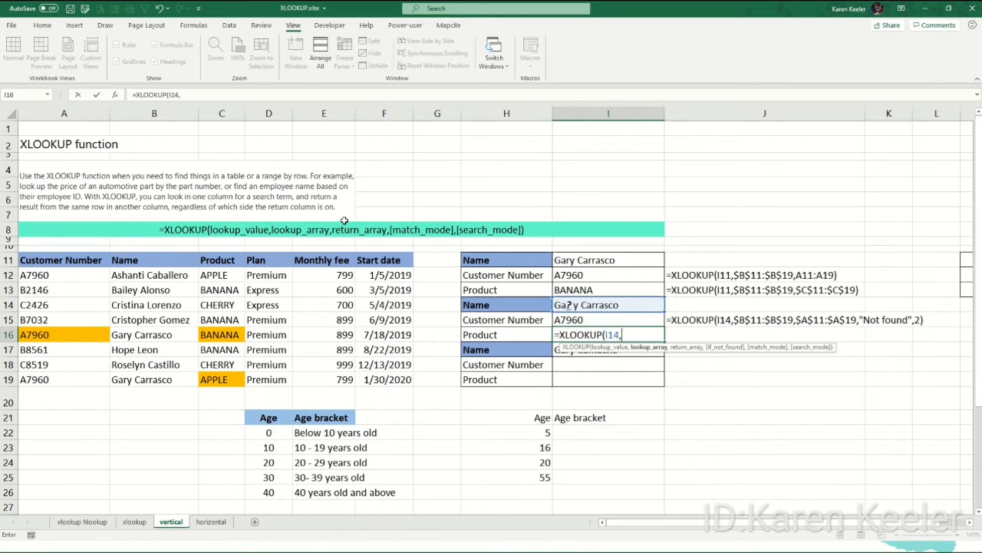
left_click(170, 260)
key("ctrl+shift+Down")
type(",")
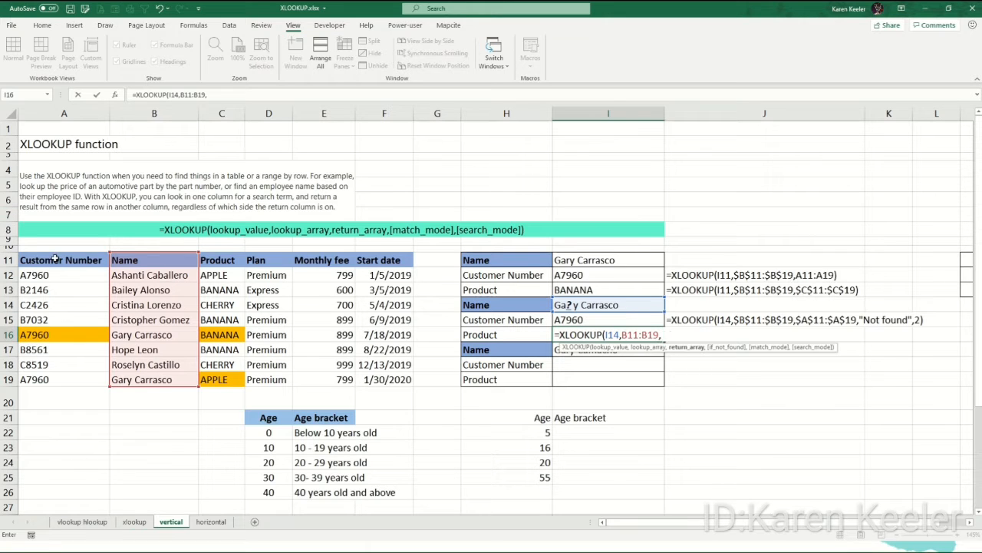
- Set the return array of the I16 formula to the Product column, C11:C19
left_click(55, 260)
key("ctrl+shift+Down")
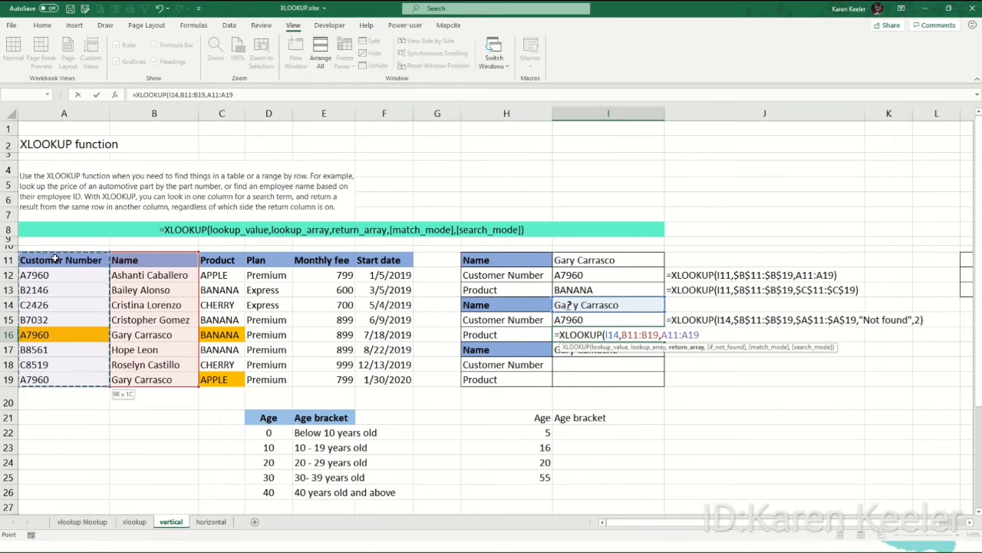
key("Right")
key("Right")
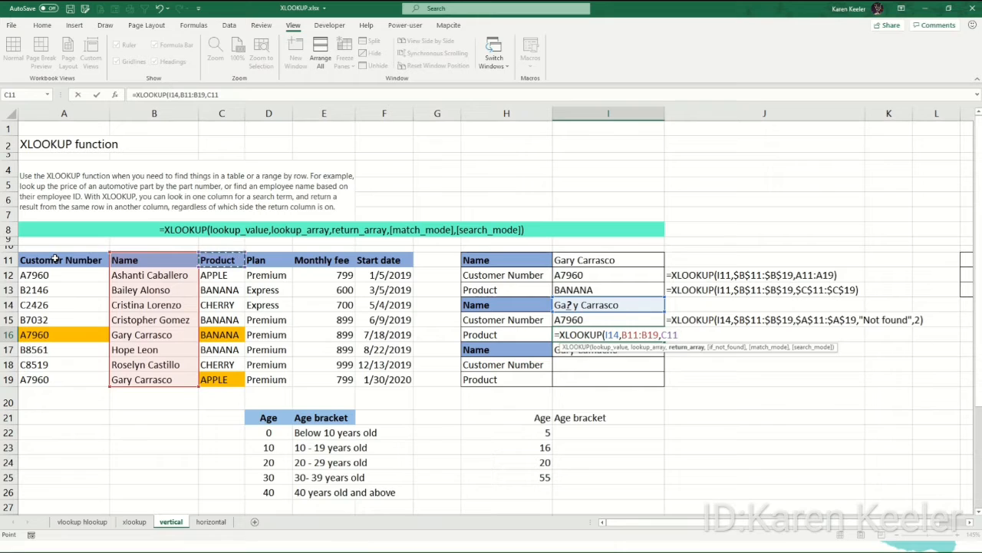
key("ctrl+shift+Down")
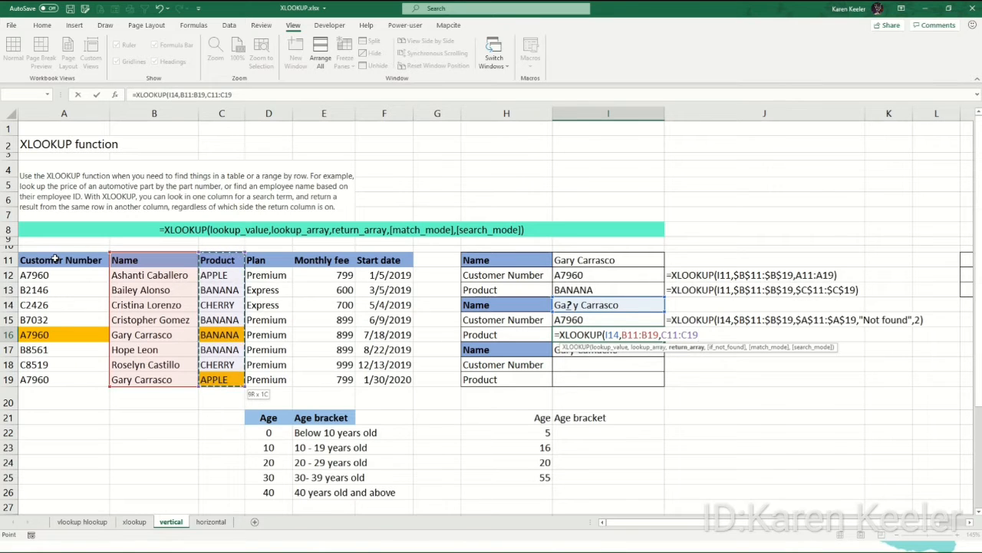
- Complete the I16 formula with "Not found" and wildcard match mode 2, and check it against the product in C16
type(",")
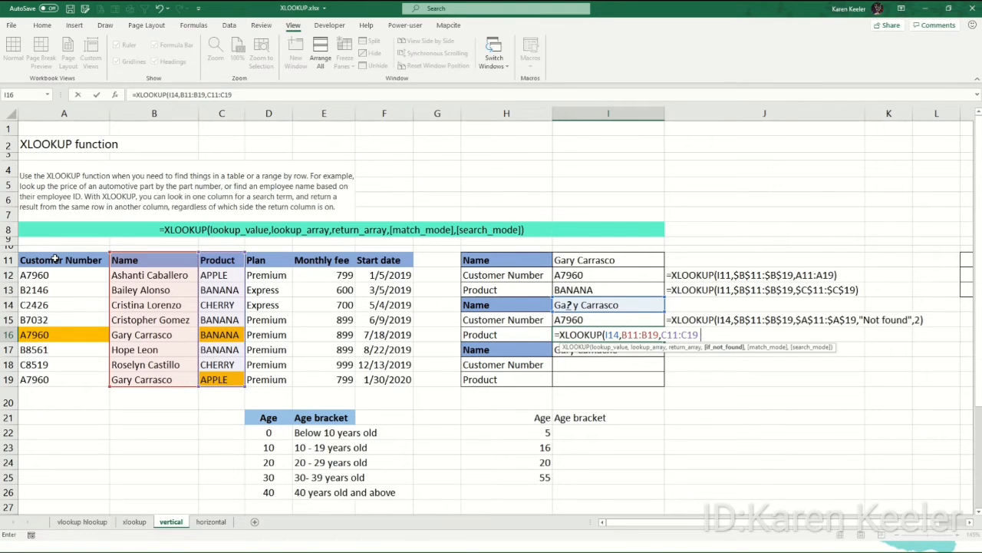
type("\"Not found")
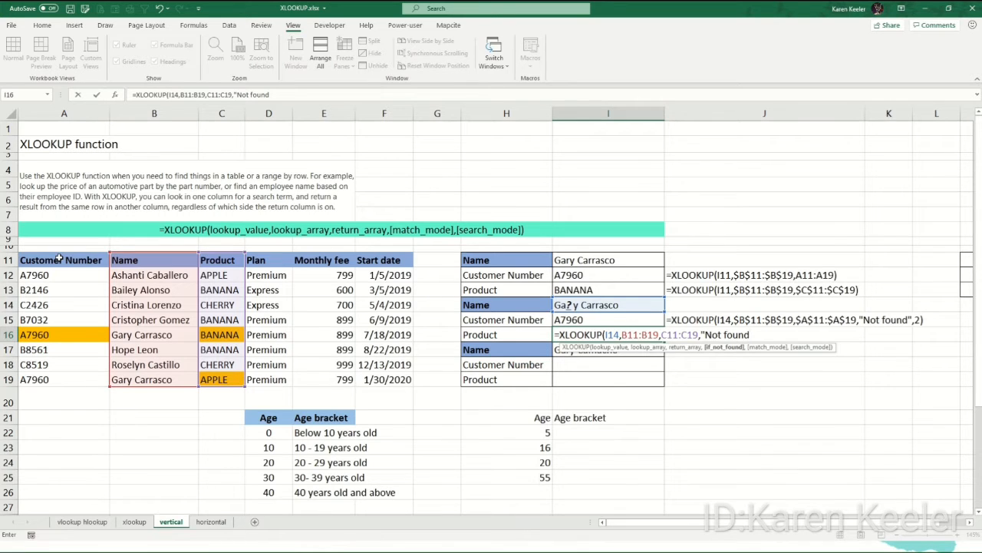
type("\",")
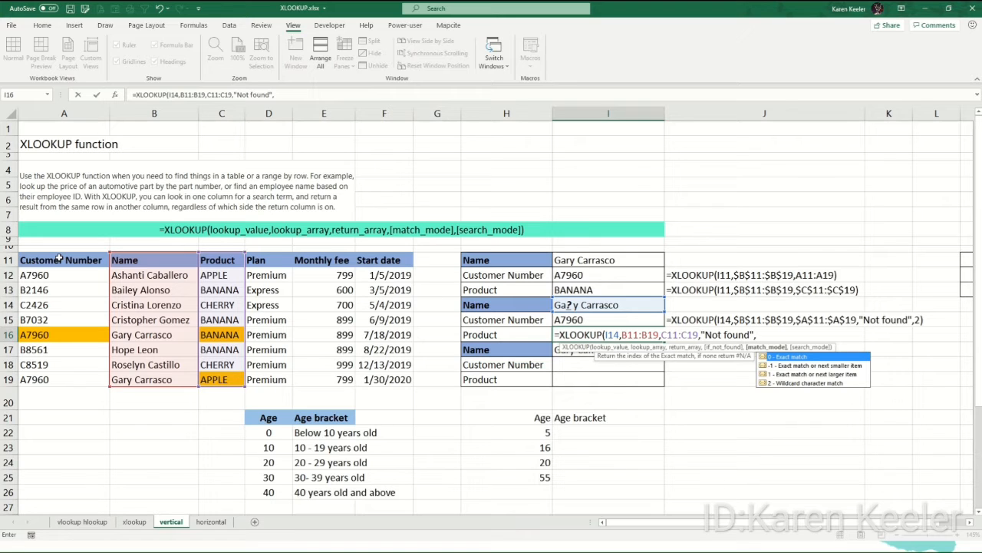
type("2)")
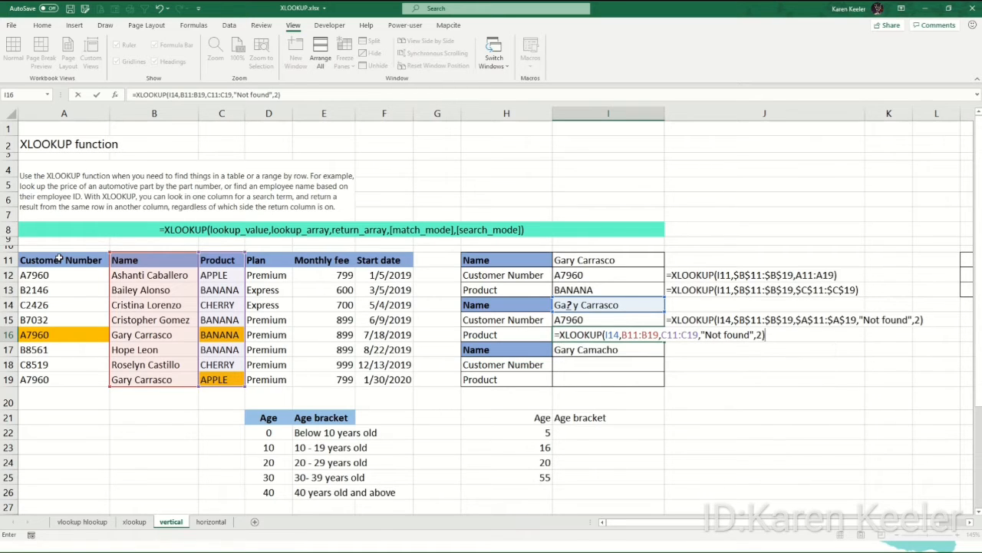
key("ctrl+Return")
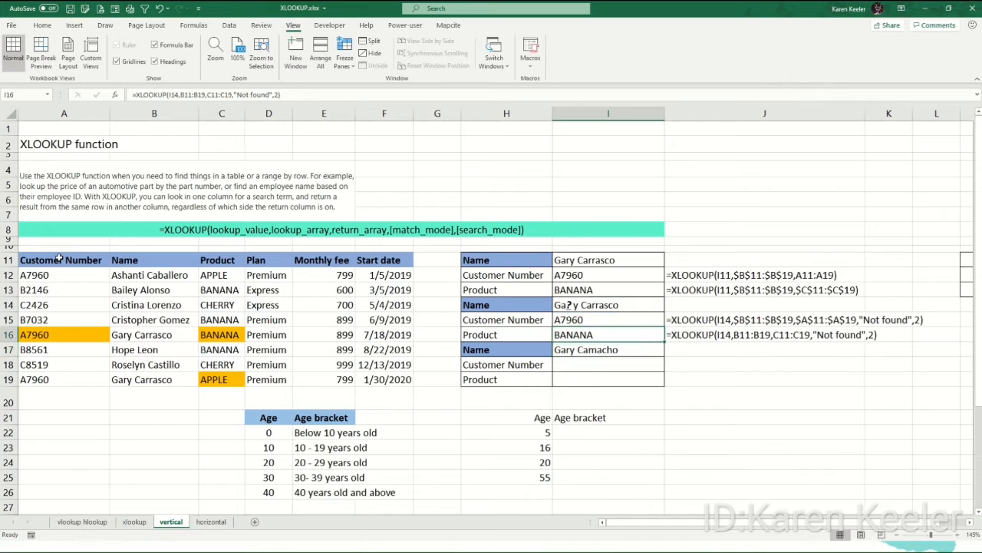
left_click(229, 336)
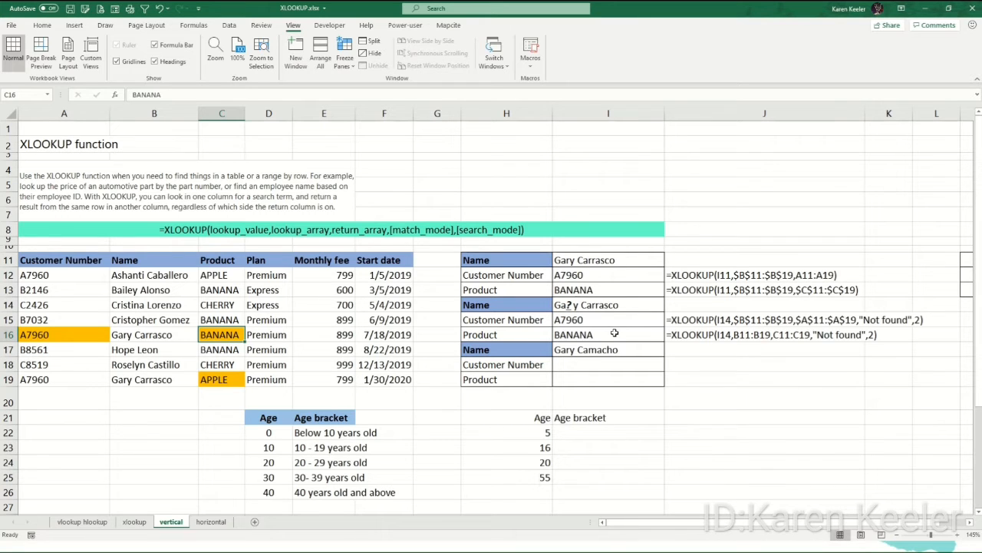
- Start an XLOOKUP formula for the customer number in I18 with the name in I17 as lookup value
left_click(600, 351)
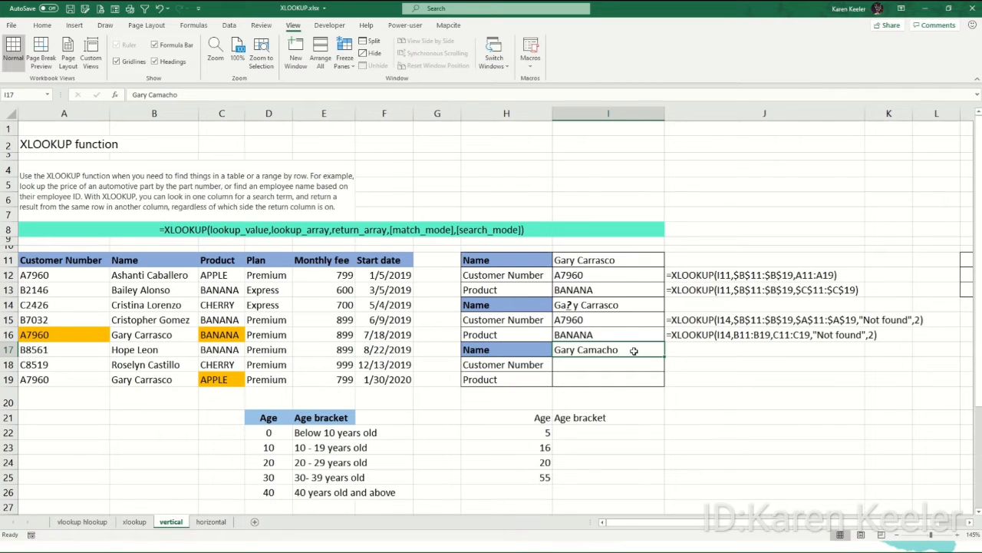
key("Down")
type("=xlo")
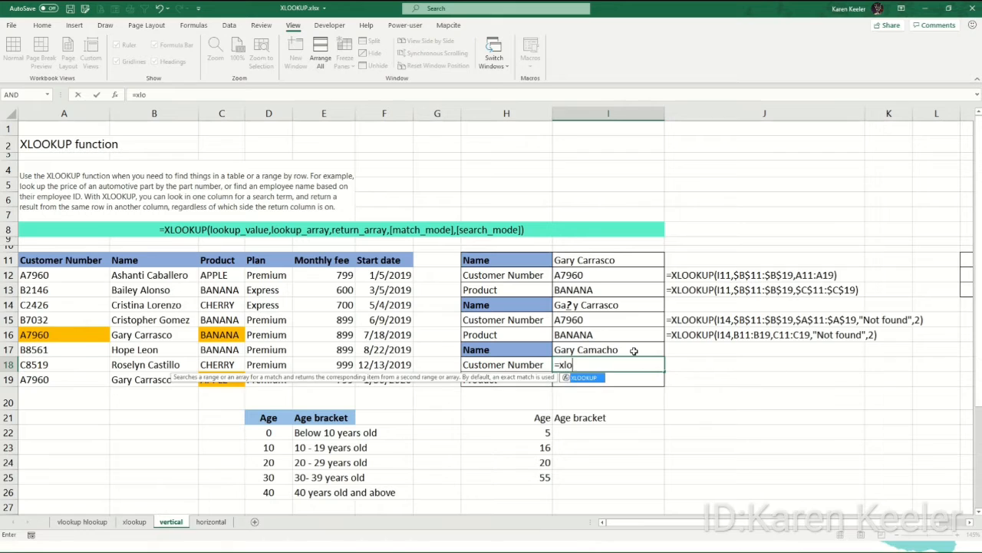
key("Tab")
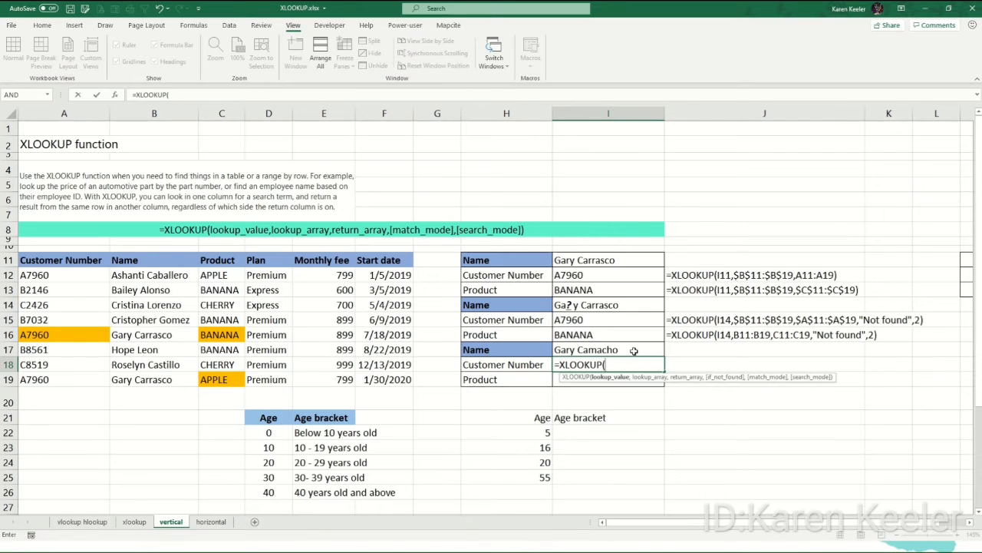
left_click(634, 351)
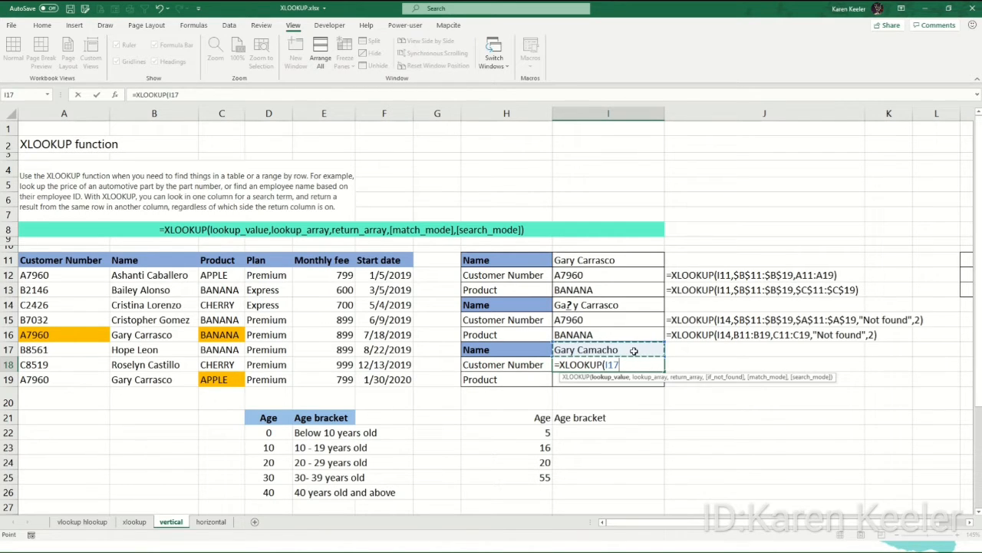
type(",")
- Set the lookup array of the I18 formula to the Name column, B11:B19
key("Left")
key("Left")
key("Left")
key("Left")
key("Left")
key("Left")
key("Left")
key("Left")
key("Up")
key("Right")
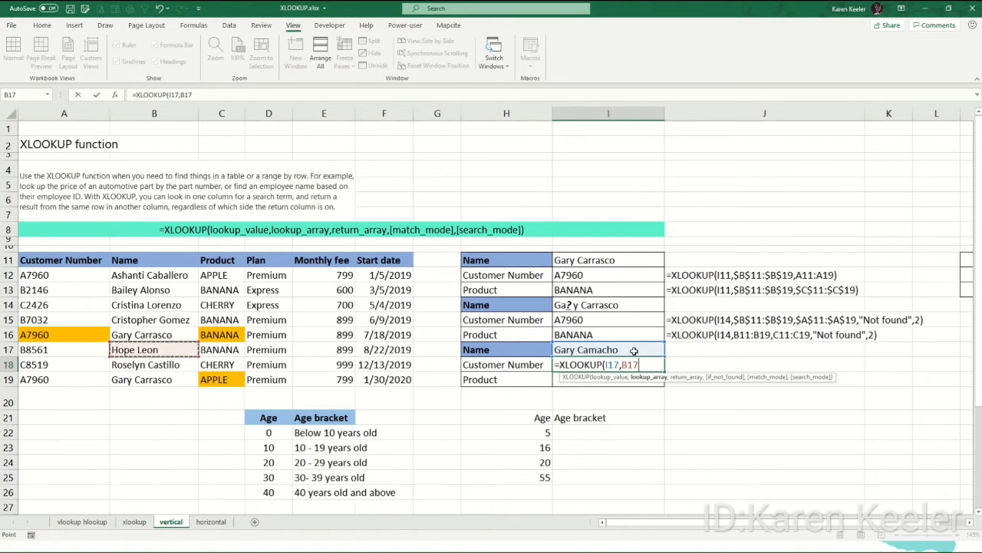
key("ctrl+Up")
key("ctrl+shift+Down")
type(",")
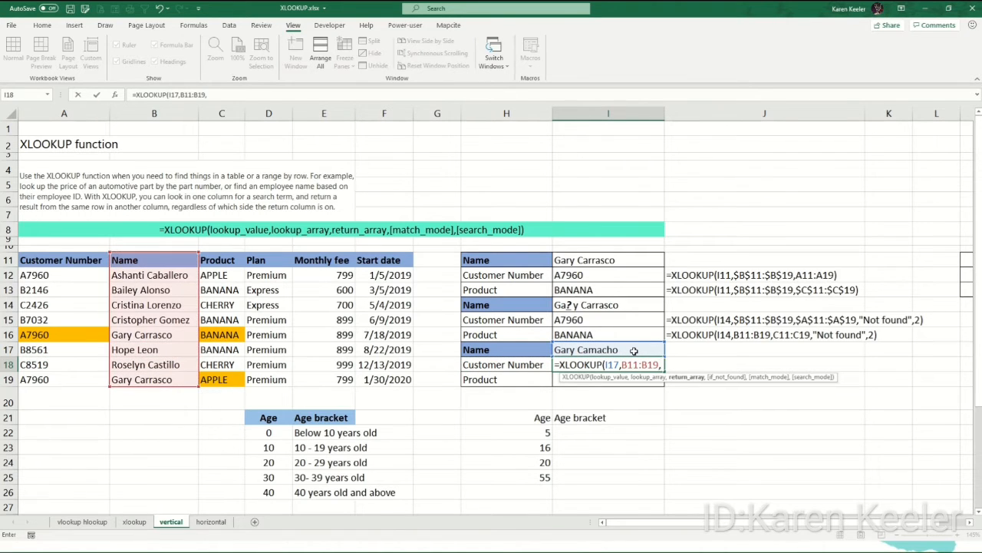
- Set the return array of the I18 formula to the Customer Number column, A11:A19
key("Left")
key("Left")
key("ctrl+Left")
key("ctrl+Left")
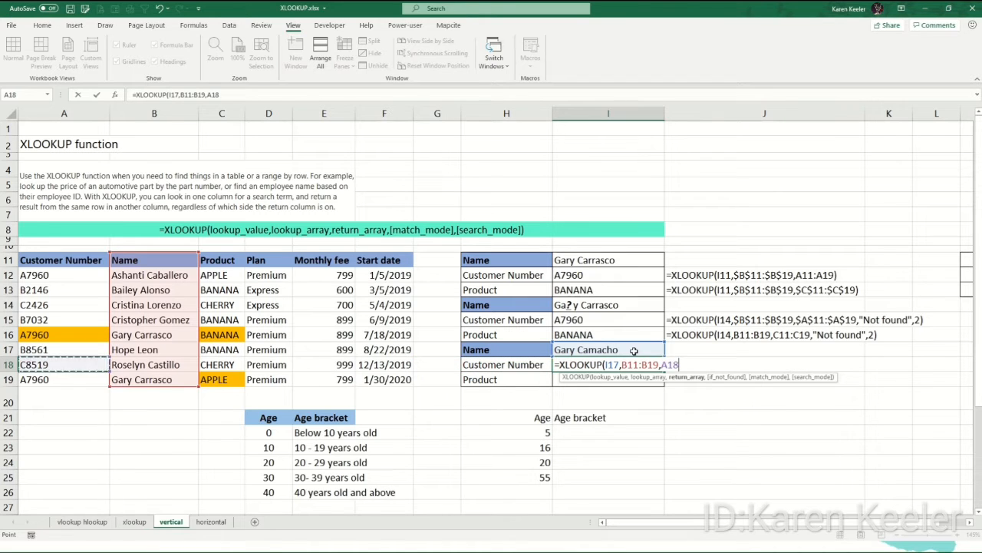
key("ctrl+Up")
key("ctrl+shift+Down")
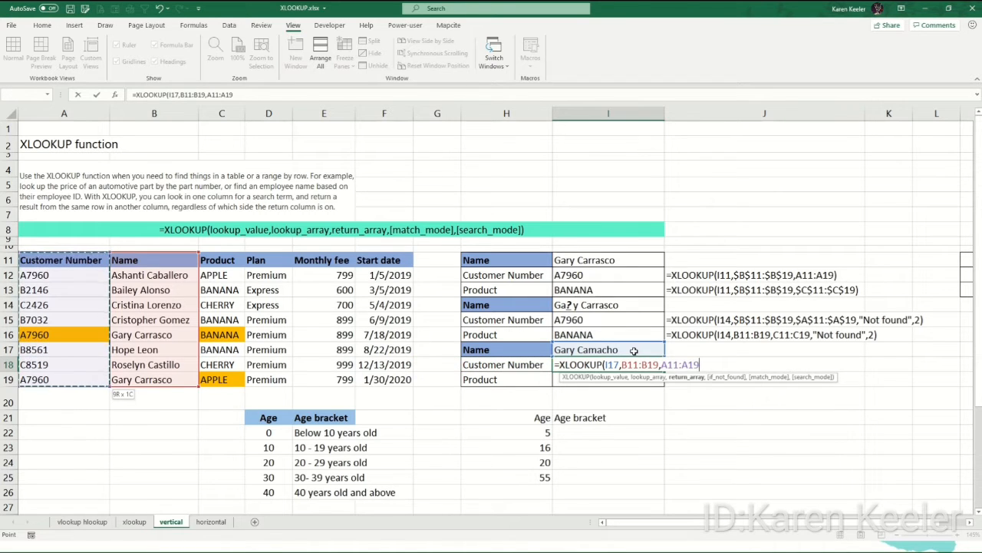
type(",")
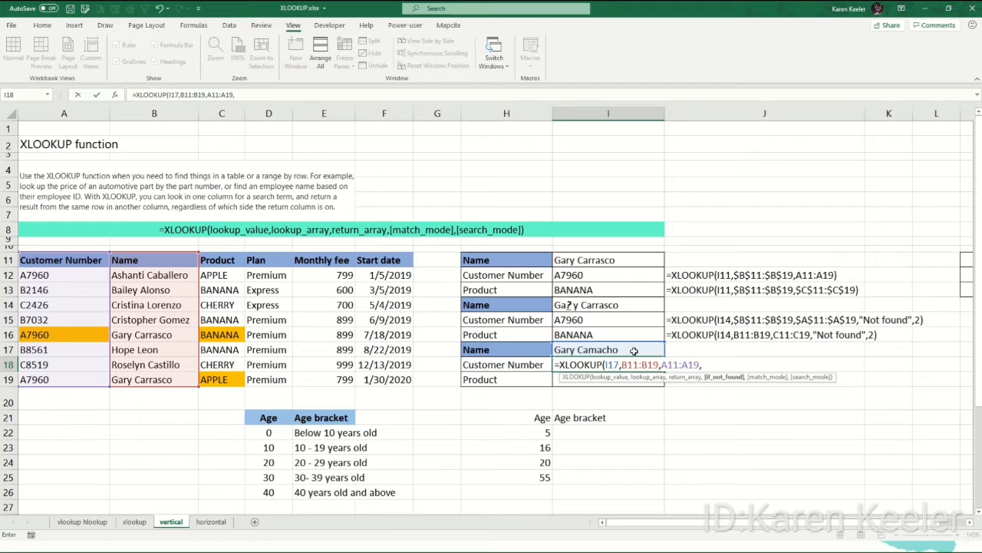
- Complete the I18 formula with "Not found", exact match mode 0 and first-to-last search mode 1
type("\"Not")
type("found")
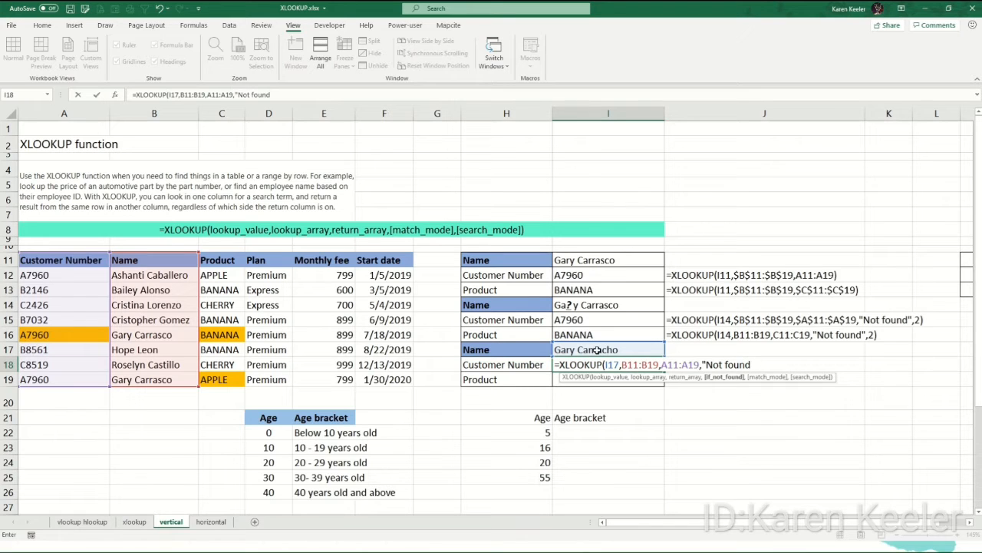
type("\",")
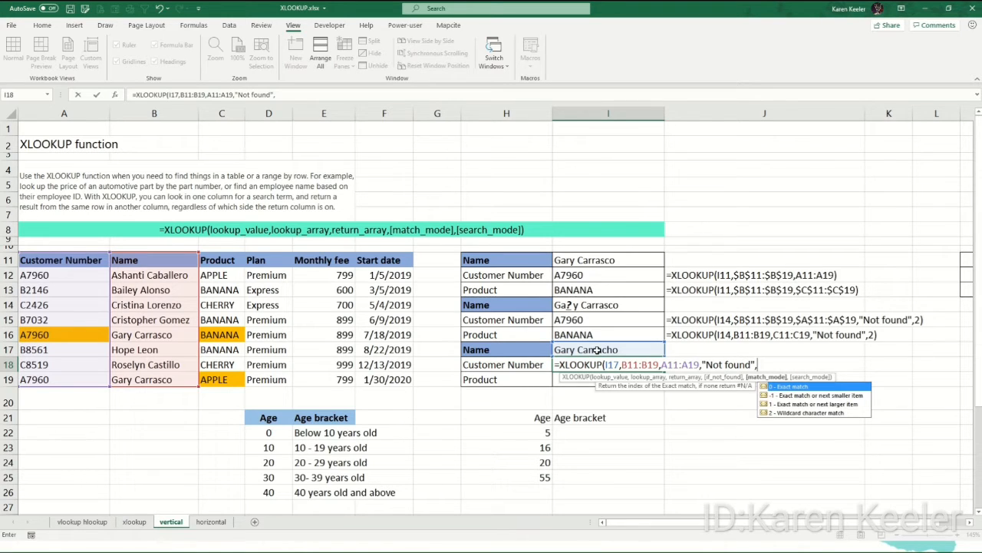
type("0,")
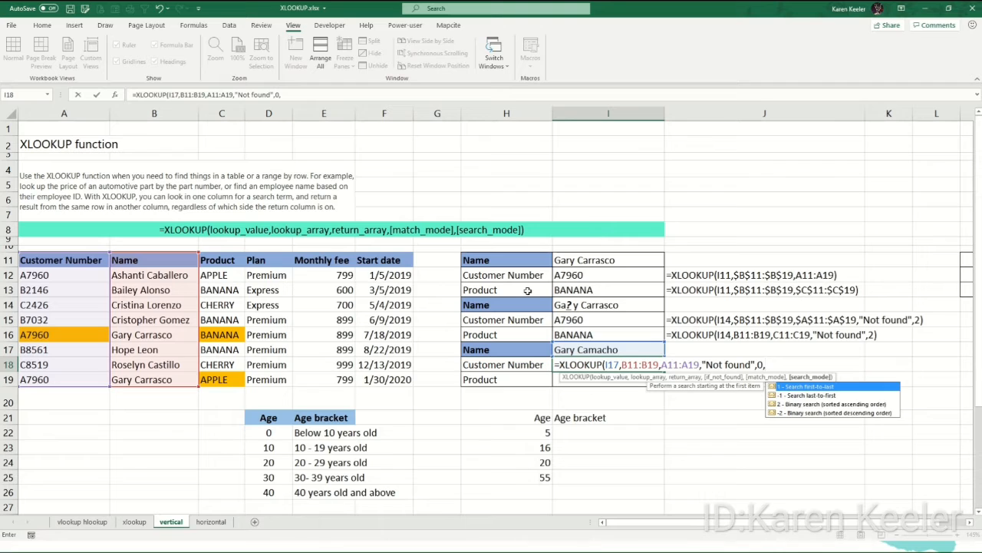
type("1)")
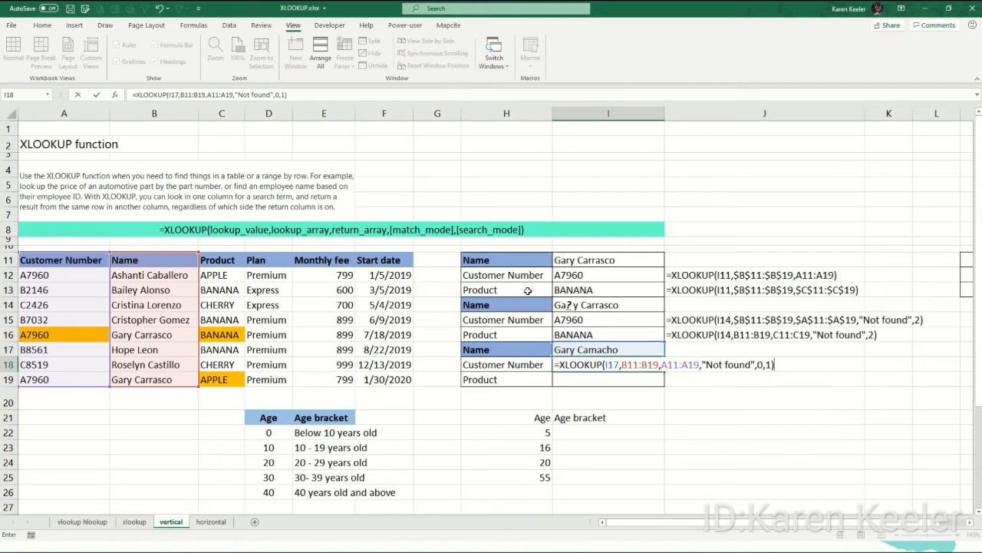
key("ctrl+Return")
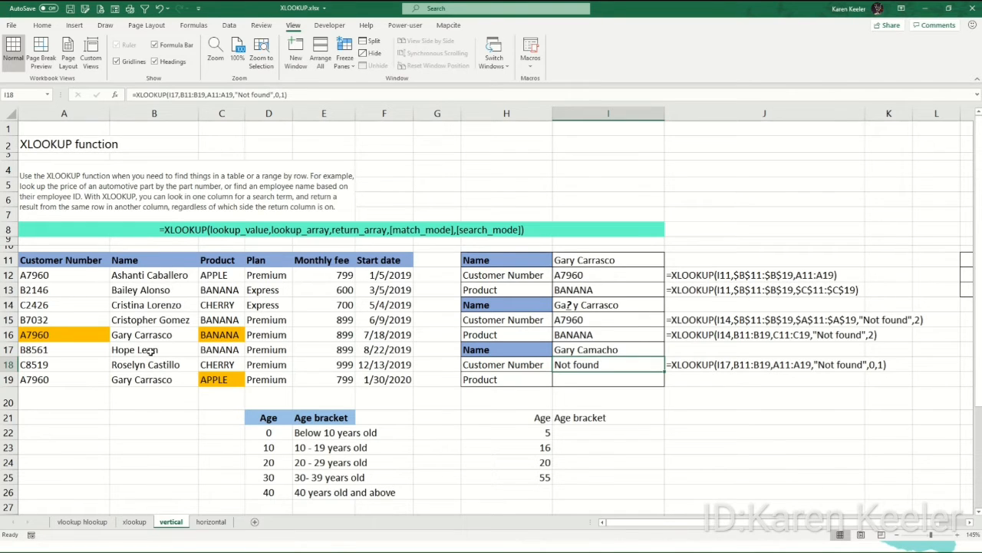
- Start an XLOOKUP formula for the product in I19 with the name in I17 as lookup value
key("Down")
type("=")
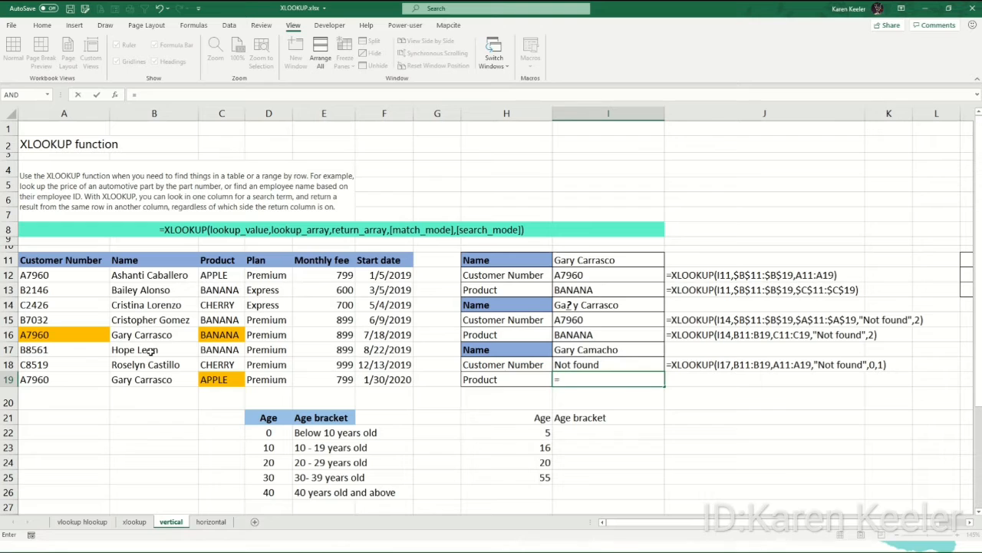
type("x")
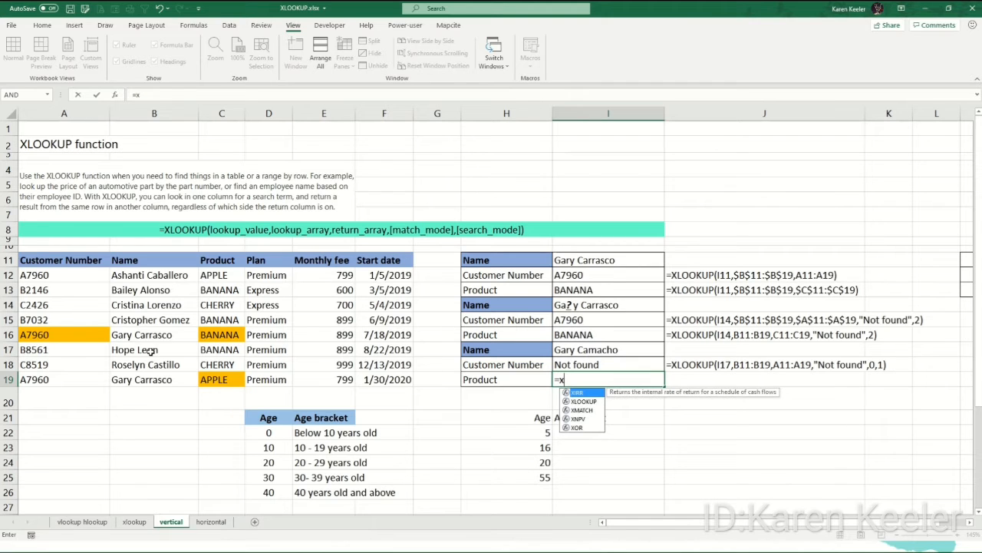
type("l")
key("Tab")
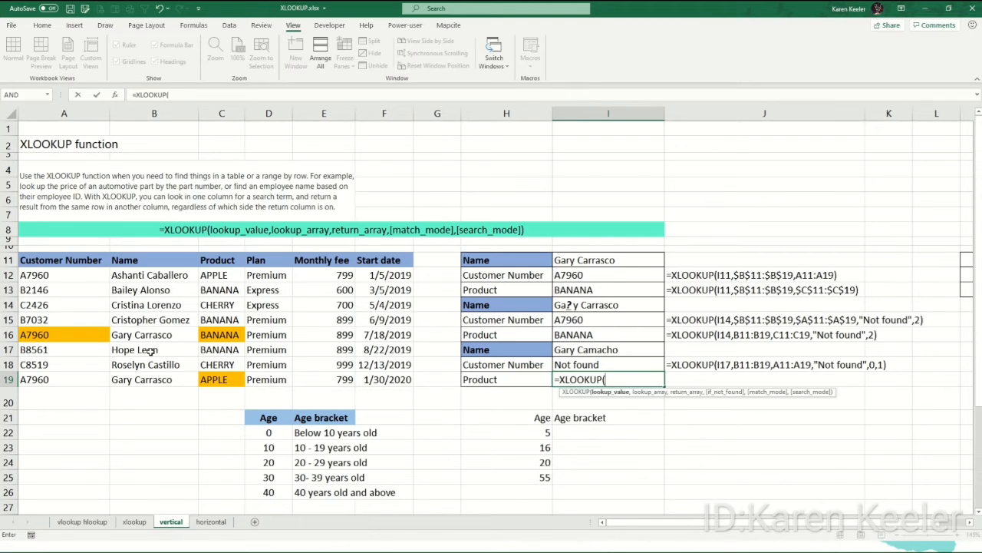
key("Up")
key("Up")
type(",")
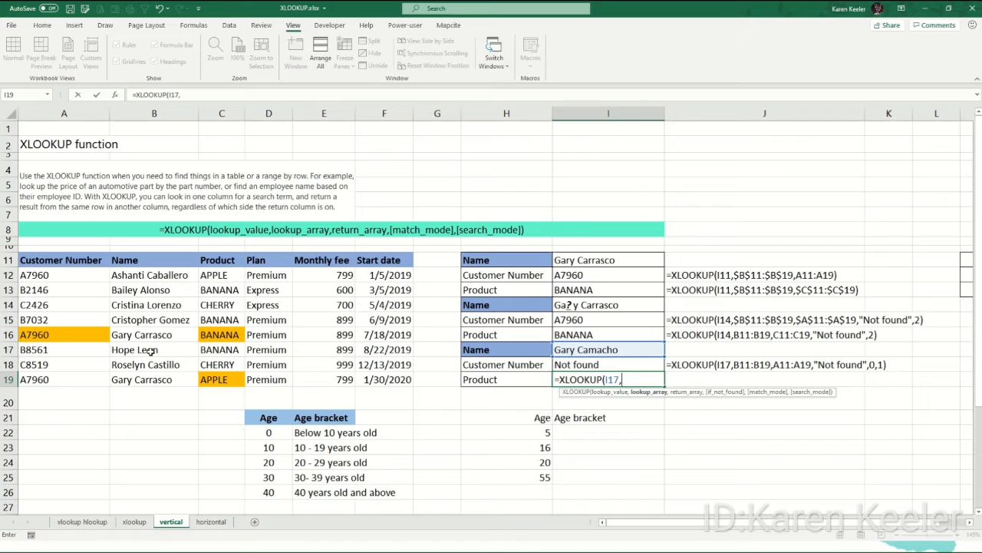
- Set the lookup array of the I19 formula to the Name column, B11:B19
key("Left")
key("Left")
key("Left")
key("Left")
key("Left")
key("Left")
key("Left")
key("ctrl+Up")
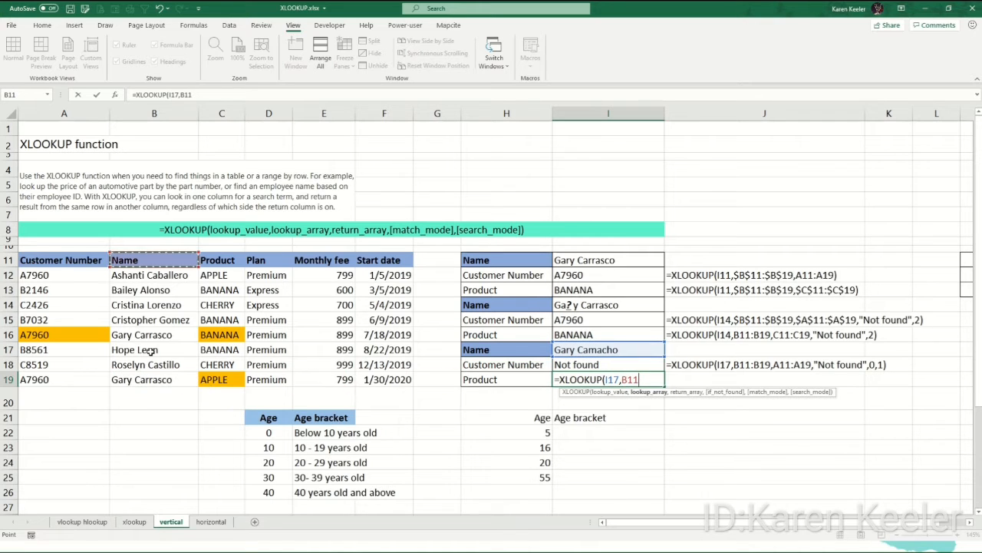
key("ctrl+shift+Down")
type(",")
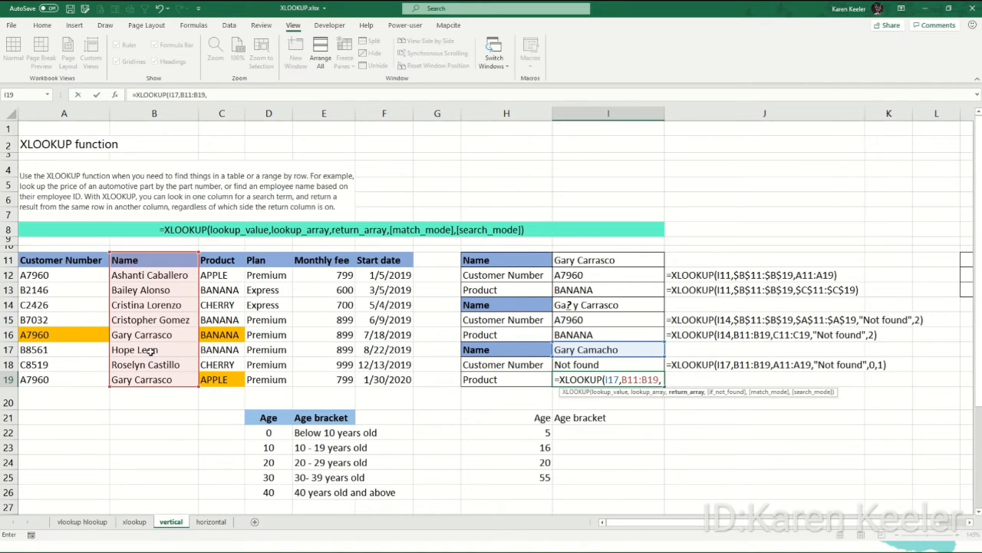
- Set the return array of the I19 formula to C11:C19 and add "Not found" as the fallback text
key("Up")
key("Right")
key("Left")
key("Left")
key("Left")
key("Left")
key("Left")
key("Left")
key("Left")
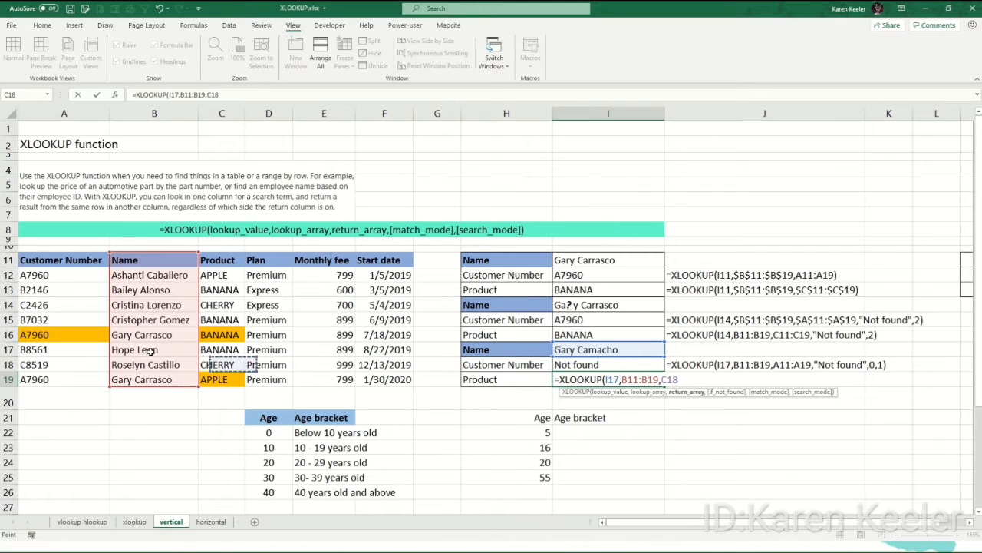
key("Up")
key("Up")
key("ctrl+Up")
key("ctrl+shift+Down")
type(",")
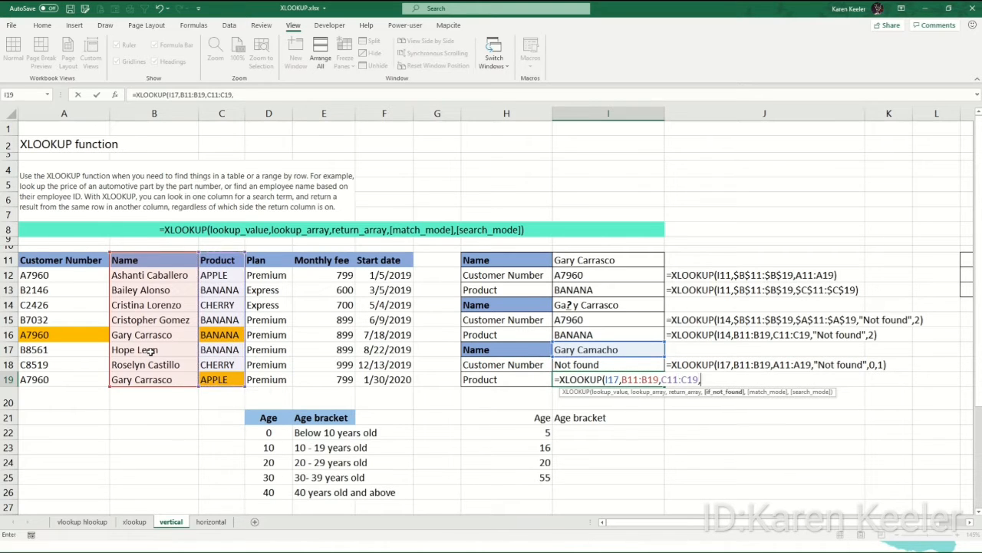
left_click(152, 350)
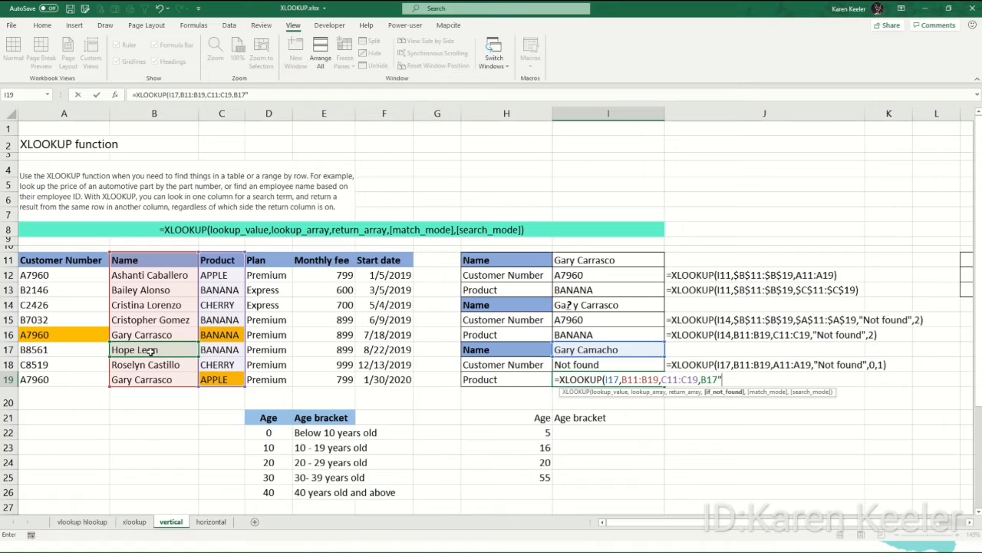
type("\"Not found\",")
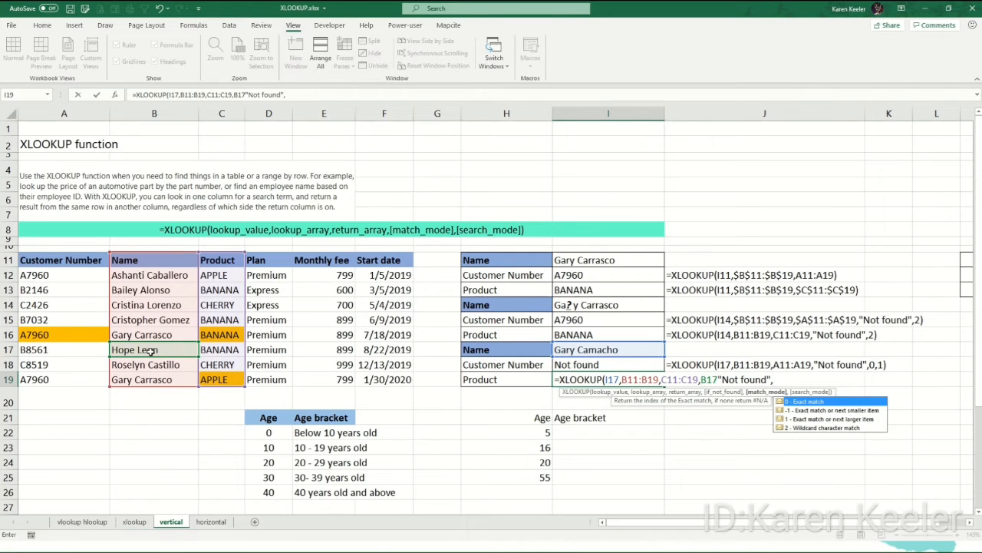
type("0,")
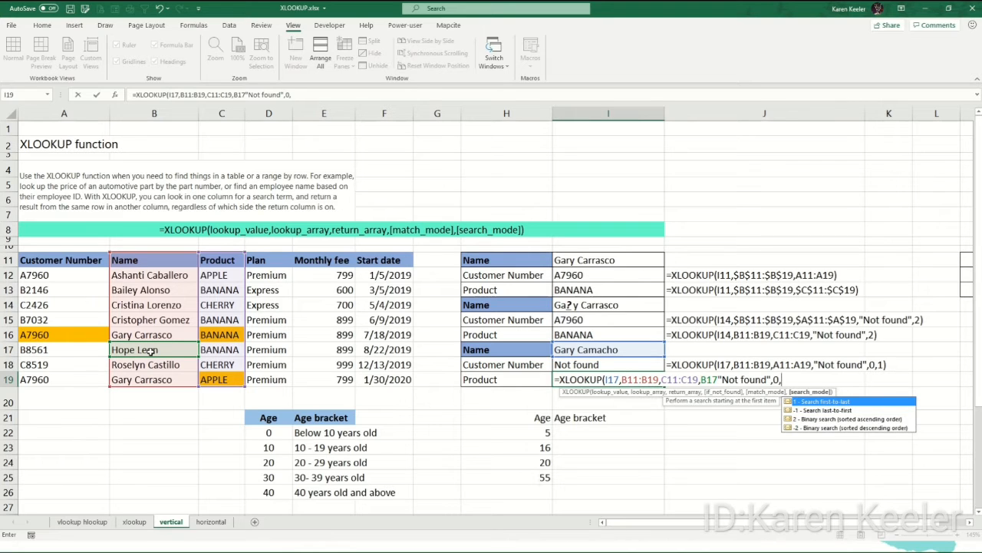
type("1")
key("BackSpace")
key("BackSpace")
key("BackSpace")
key("BackSpace")
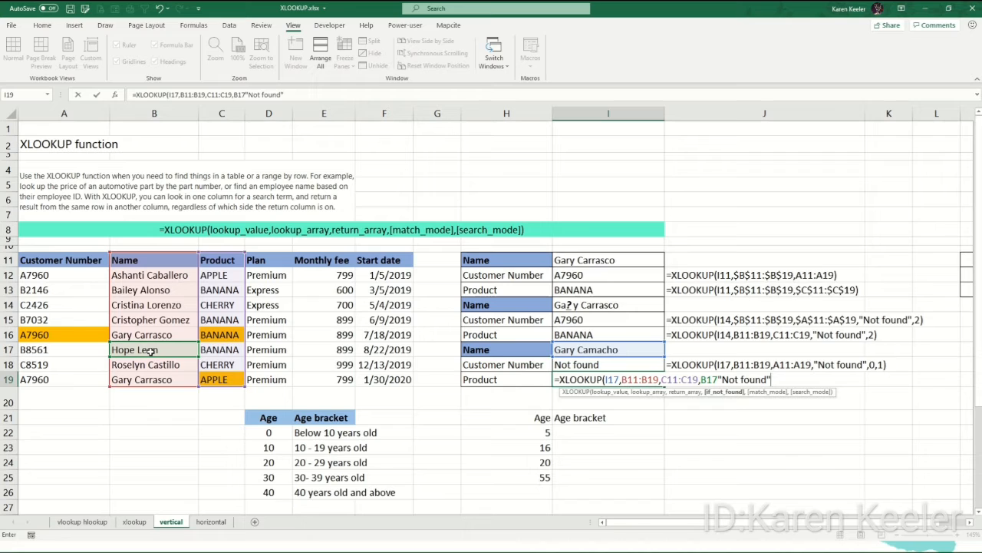
- Close the parenthesis of the I19 formula and try to enter it
type(")")
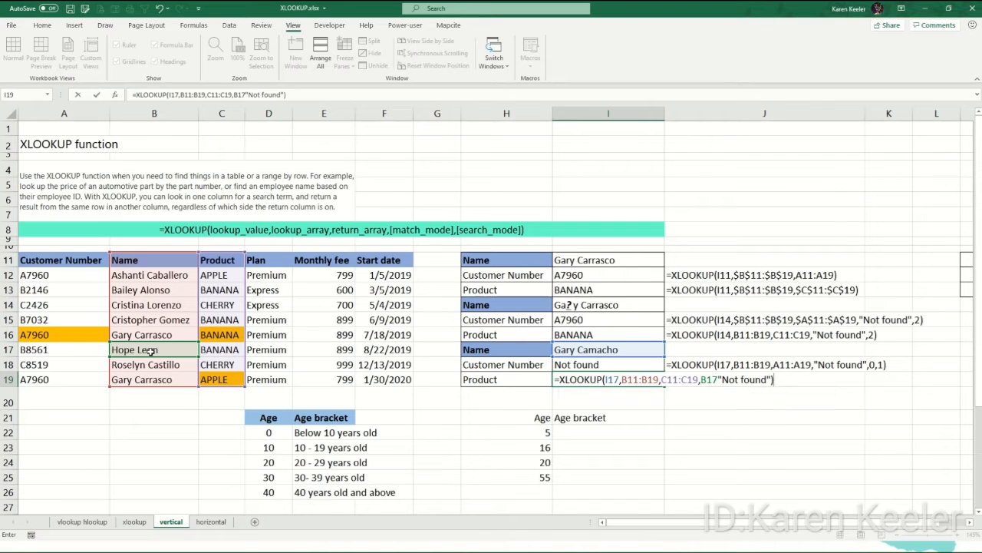
key("Return")
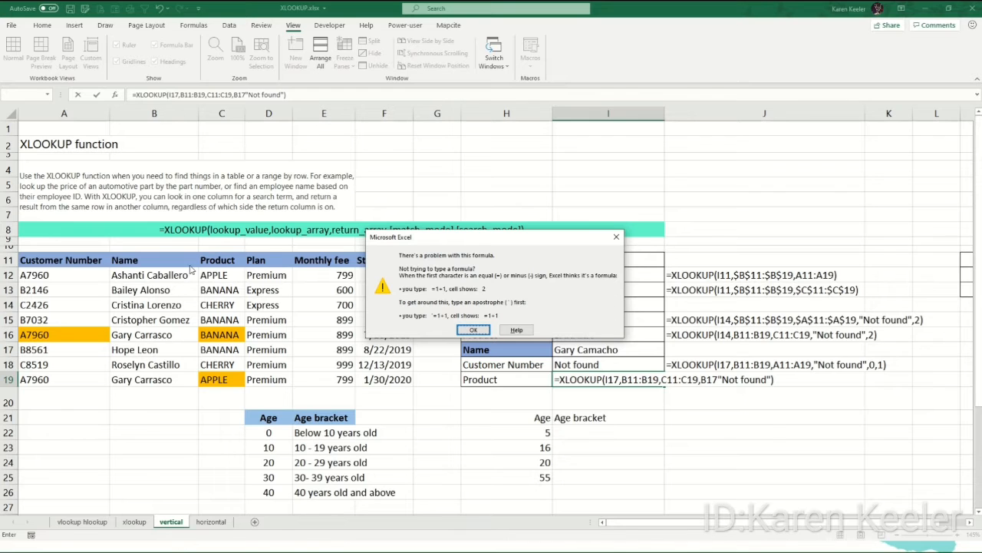
left_click(474, 329)
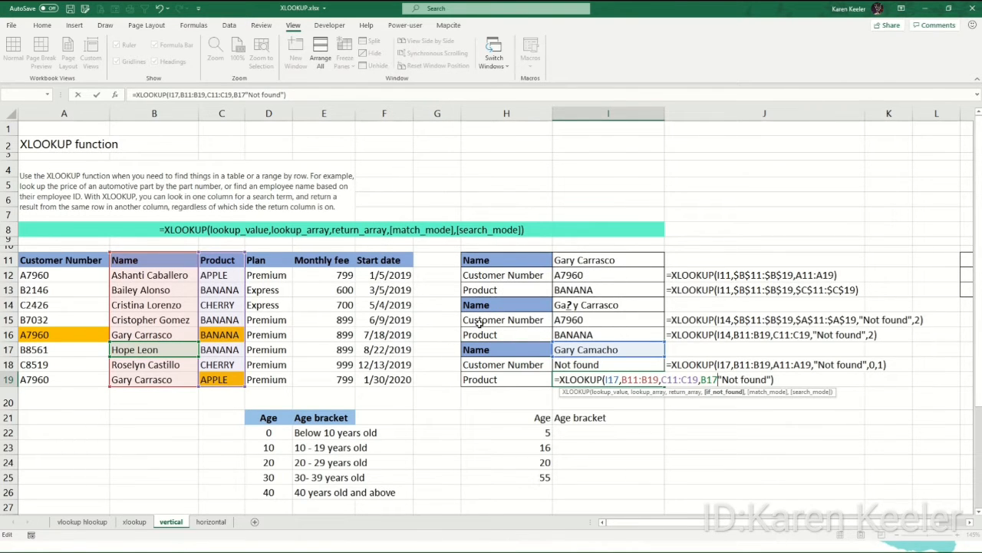
- Try separating the B17 reference from "Not found" with a comma in the I19 formula and enter it
type(",")
key("Right")
key("Right")
key("Right")
key("Right")
key("Right")
key("Right")
key("Right")
key("Right")
key("Right")
key("Right")
key("Right")
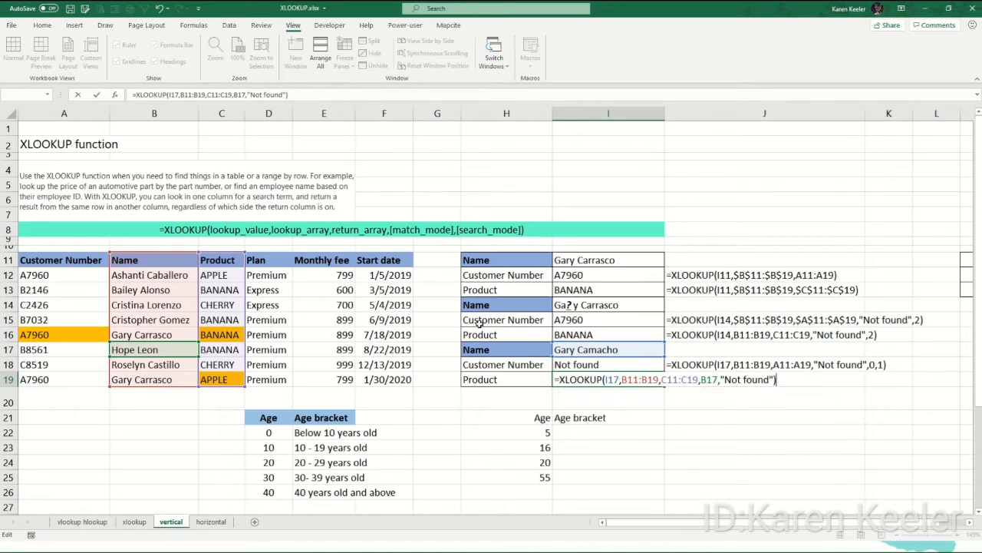
key("Return")
- Remove the stray B17 argument from the I19 formula so it reads =XLOOKUP(I17,B11:B19,C11:C19,"Not found"), and check the cell
key("Up")
key("F2")
key("Left")
key("Left")
key("Left")
key("Left")
key("Left")
key("Left")
key("Left")
key("Left")
key("Left")
key("Left")
key("Left")
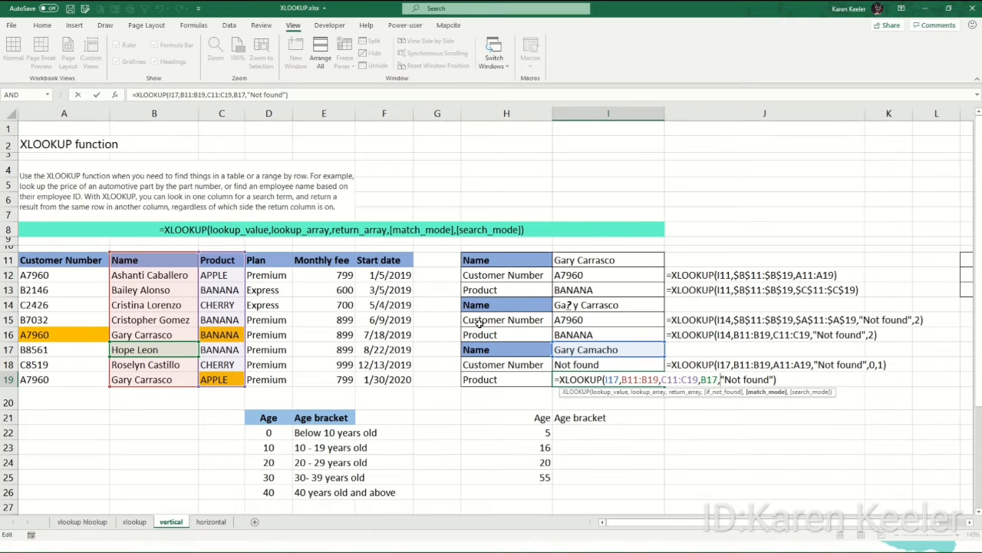
key("Left")
key("Left")
key("BackSpace")
key("BackSpace")
key("BackSpace")
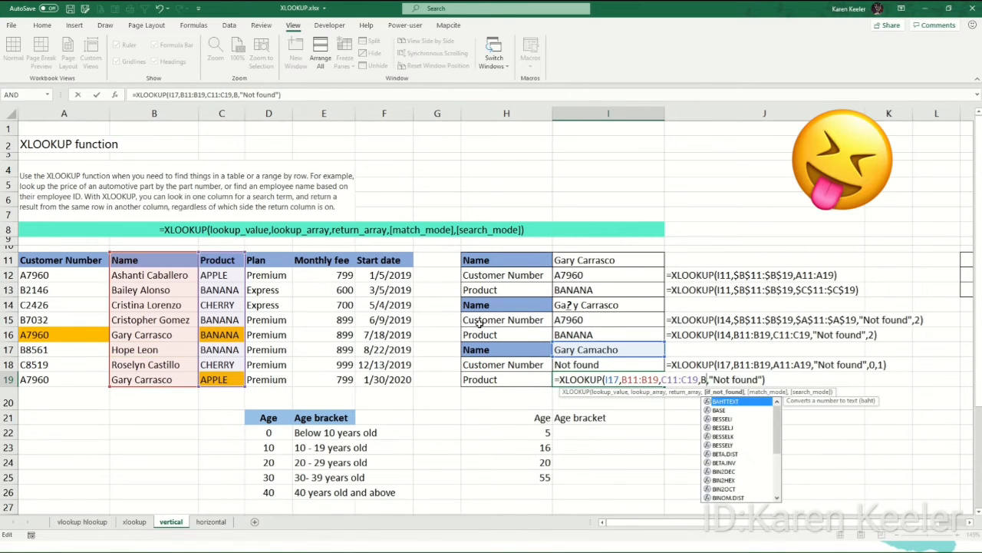
key("BackSpace")
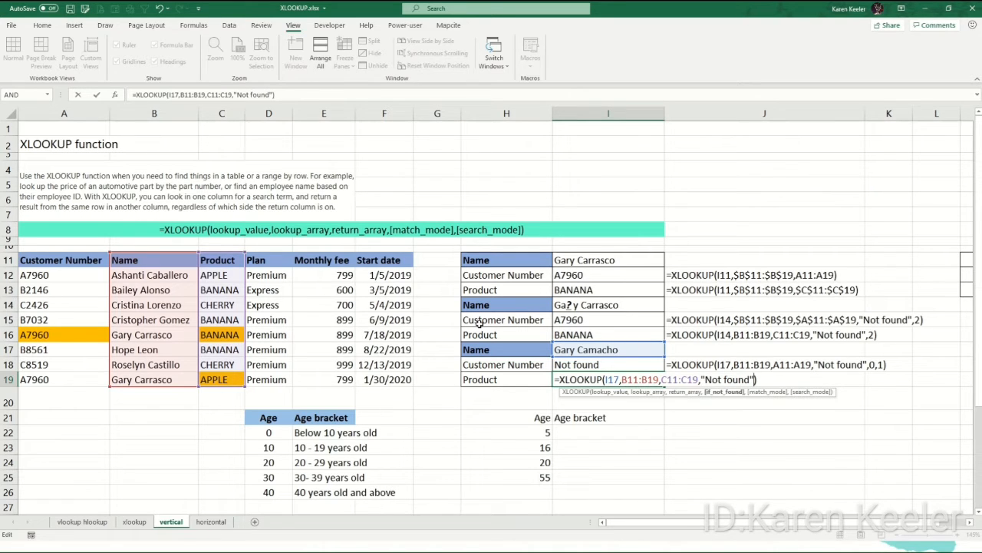
key("End")
key("Return")
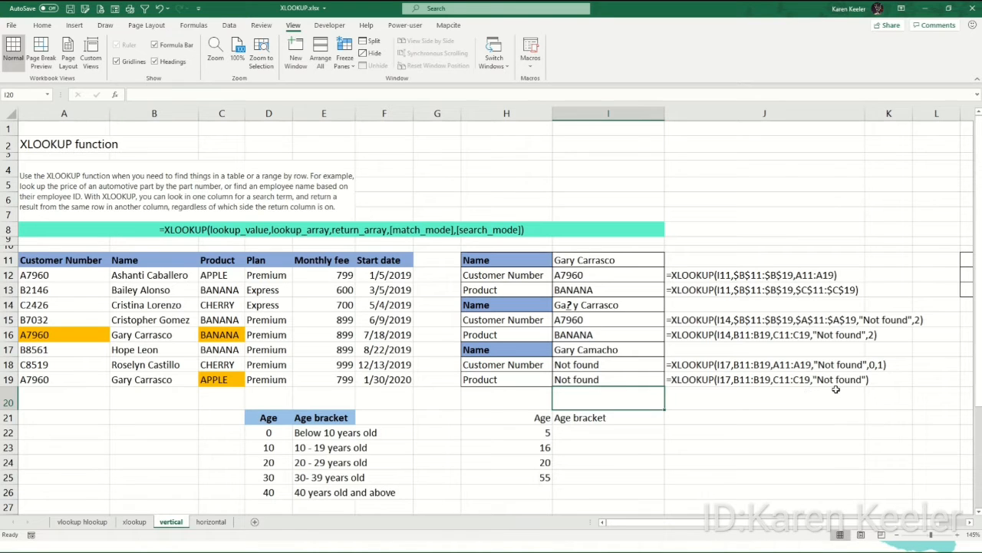
left_click(625, 376)
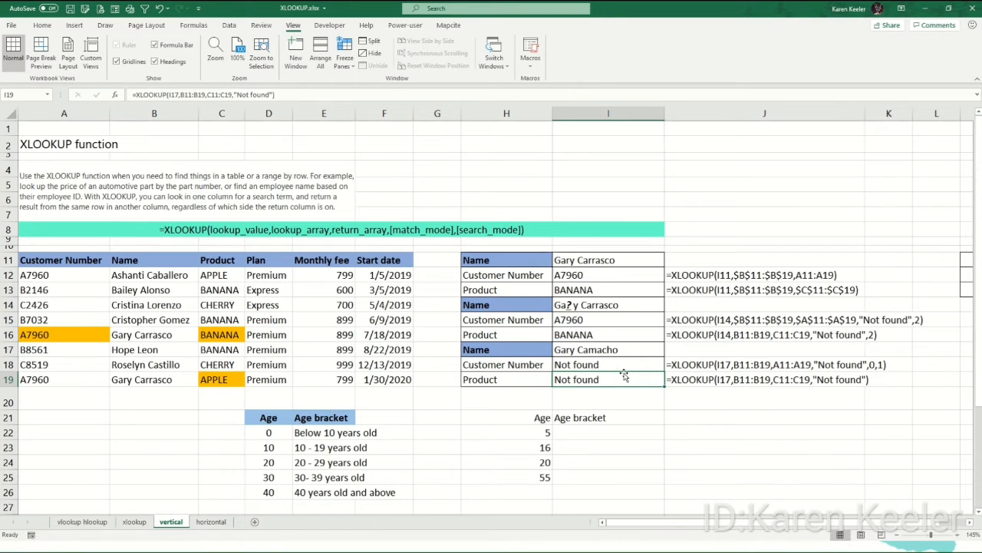
- Look over the formula text beside the lookup results and the PRODUCT table starting at M11
key("Right")
key("Right")
key("Right")
key("Right")
key("Right")
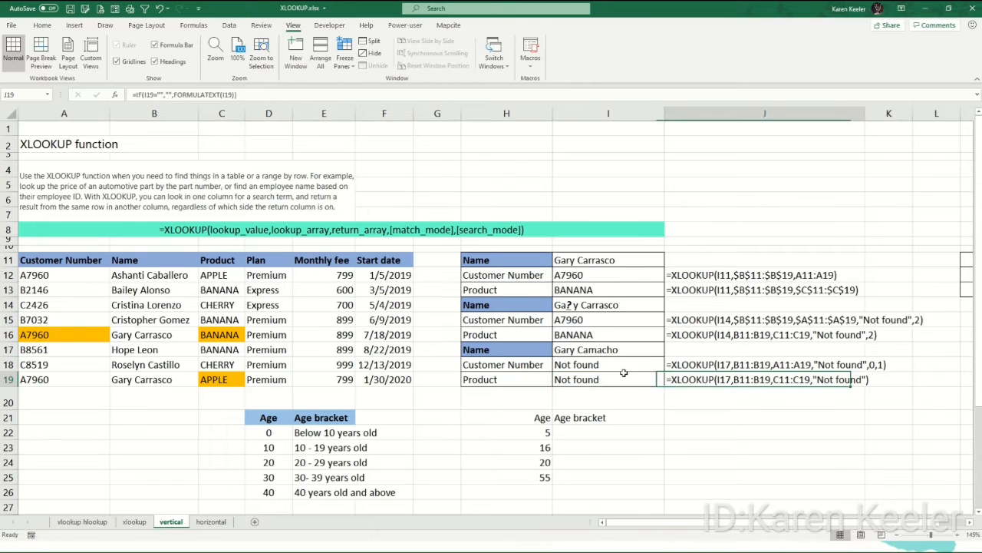
key("Left")
key("Up")
key("Up")
key("Up")
key("Up")
key("Up")
key("Up")
key("Up")
key("Up")
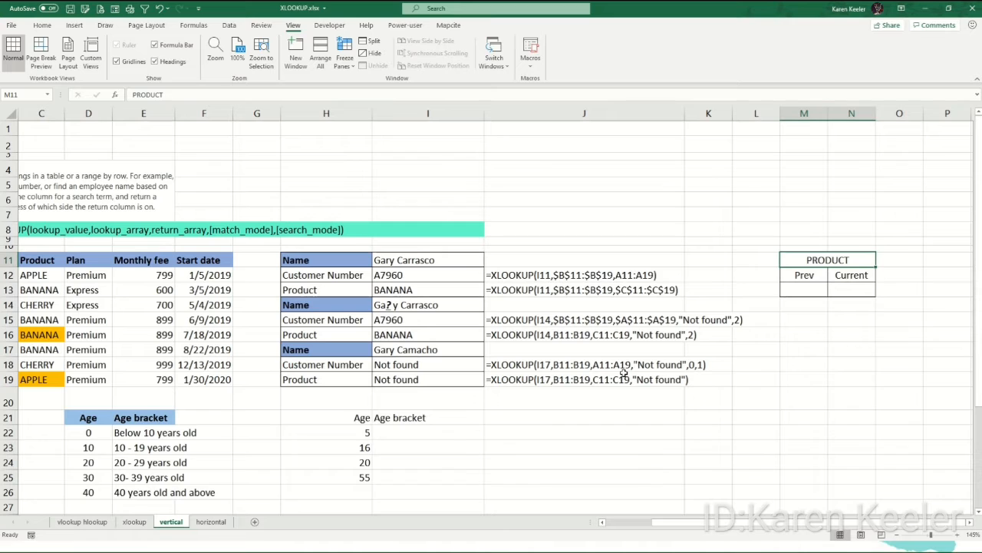
key("Left")
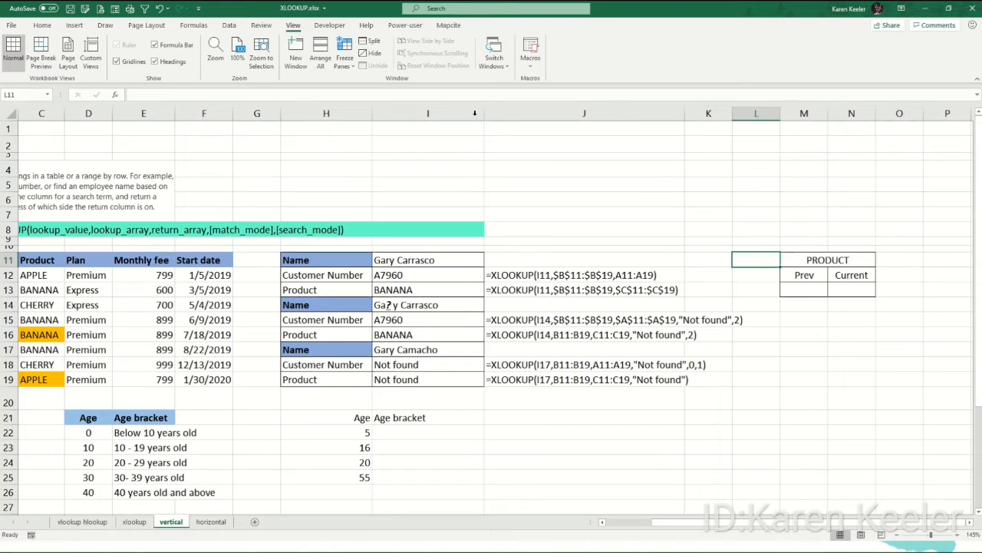
- Narrow column J to bring the PRODUCT table closer to the lookup results
left_click(534, 212)
left_click_drag(677, 113, 628, 115)
key("Up")
key("Up")
key("Up")
key("Up")
key("Up")
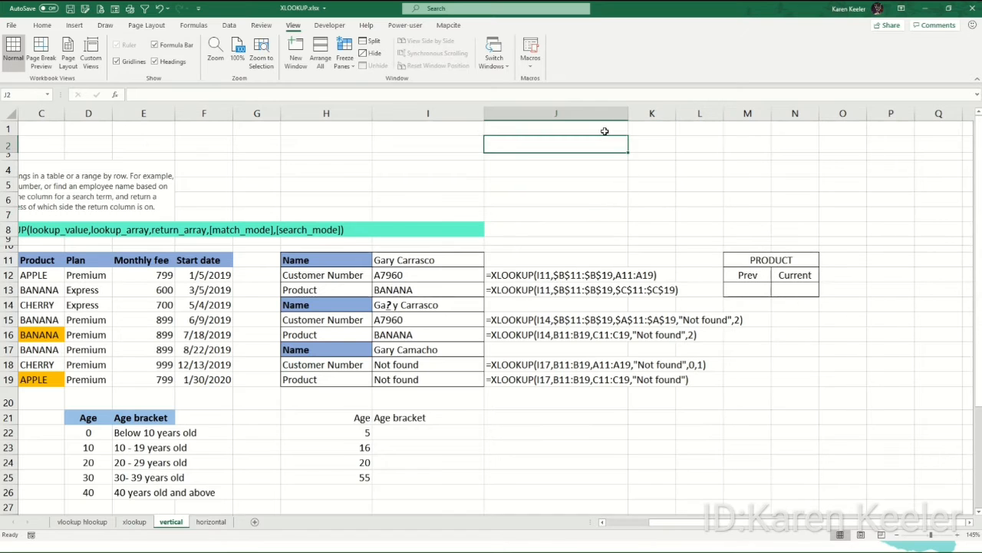
- Return to the start of the sheet and shrink column J further so the whole PRODUCT table fits beside the data
key("Left")
key("Left")
key("Left")
key("Left")
key("Left")
key("Left")
key("Left")
key("Left")
key("Left")
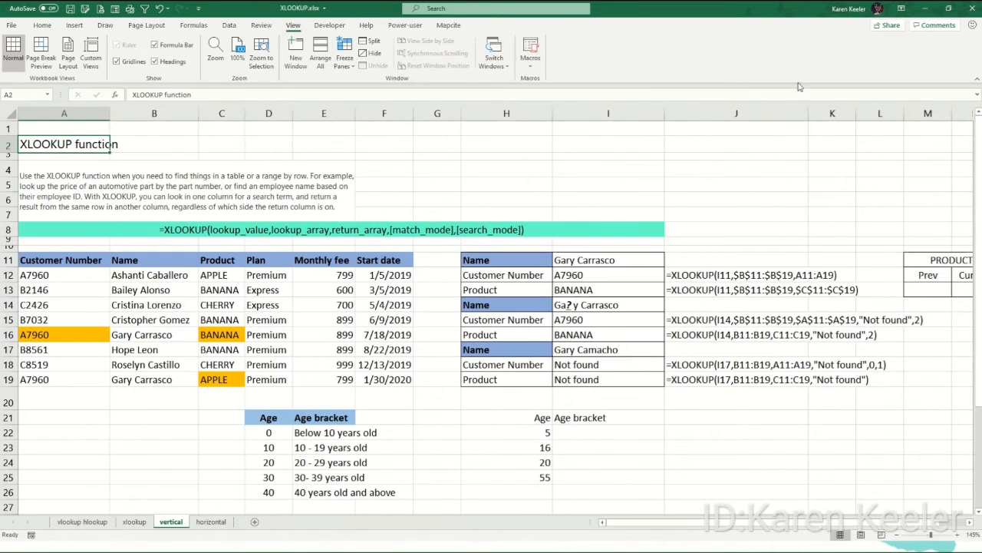
left_click_drag(809, 113, 708, 113)
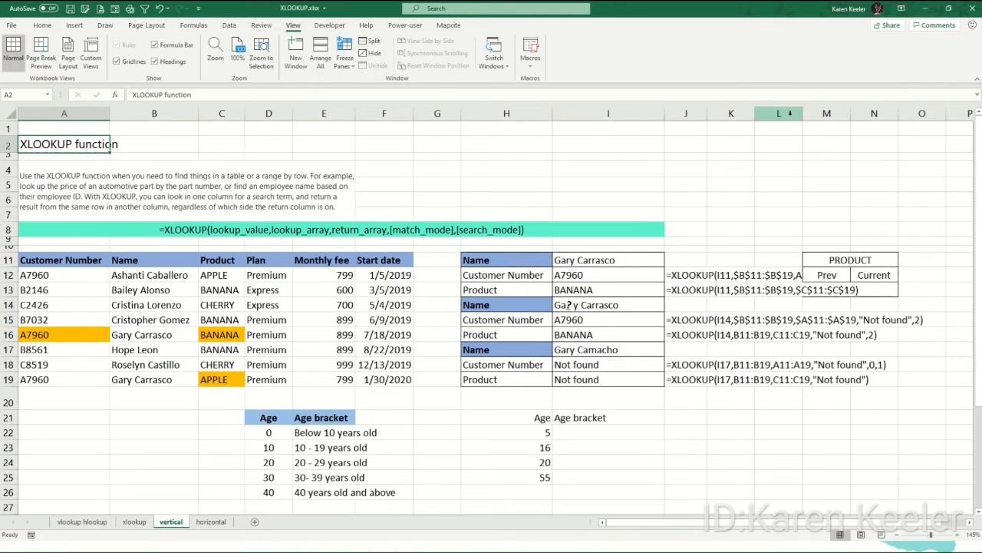
- Enter x in L12 and L13 to keep the formula text from running up to the PRODUCT table
left_click(766, 275)
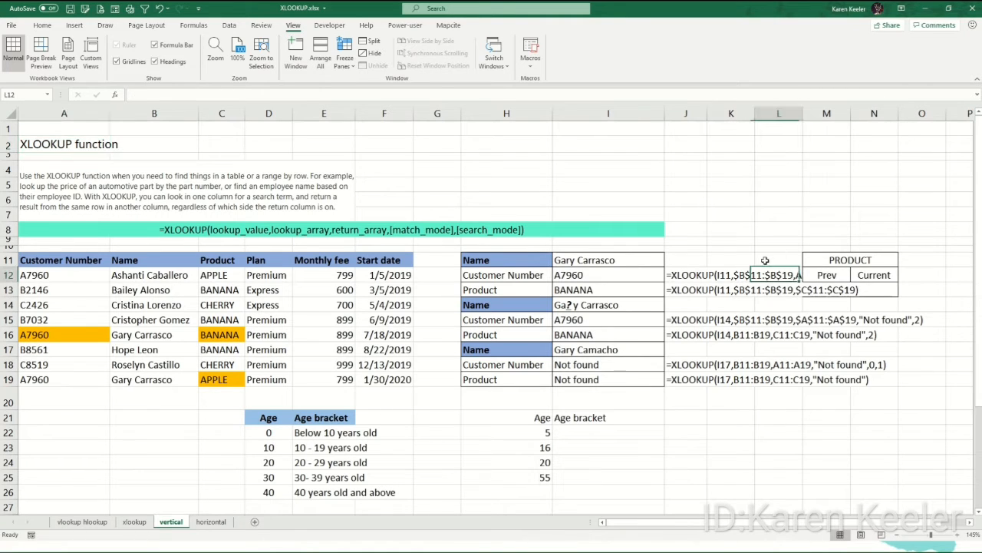
type("x")
key("Return")
type("x")
key("Return")
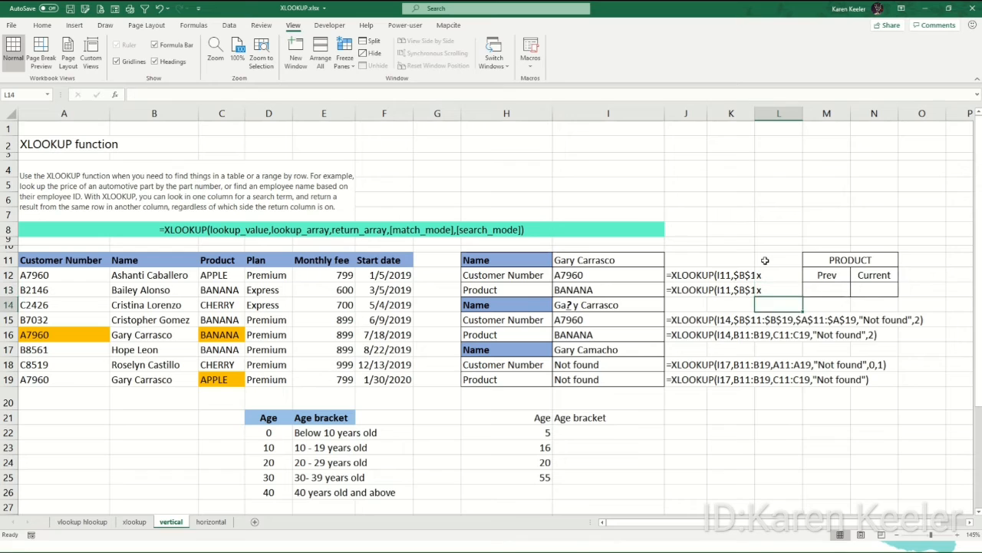
- Check the filler cells in column L and the Prev and Current cells of the PRODUCT table
key("Down")
key("Up")
key("Up")
key("Up")
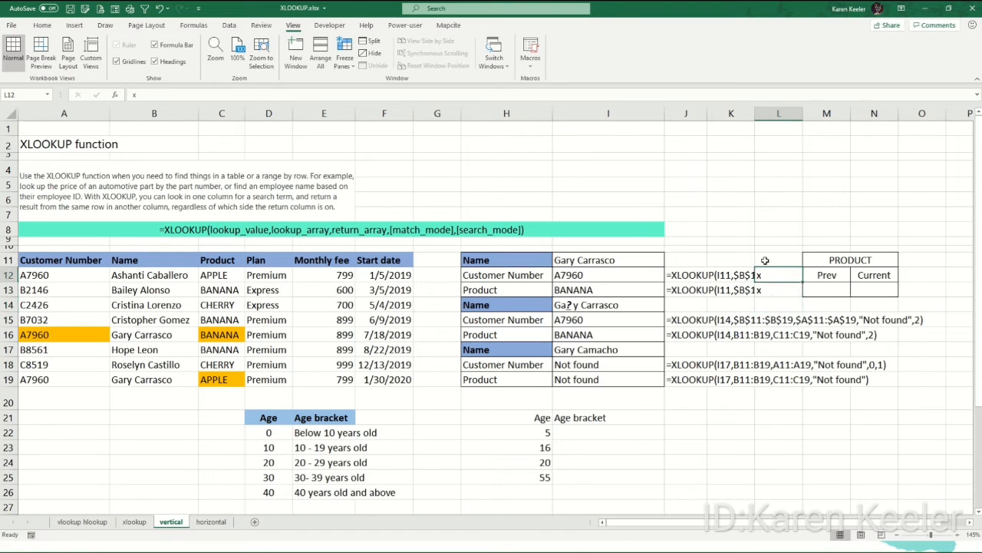
key("Right")
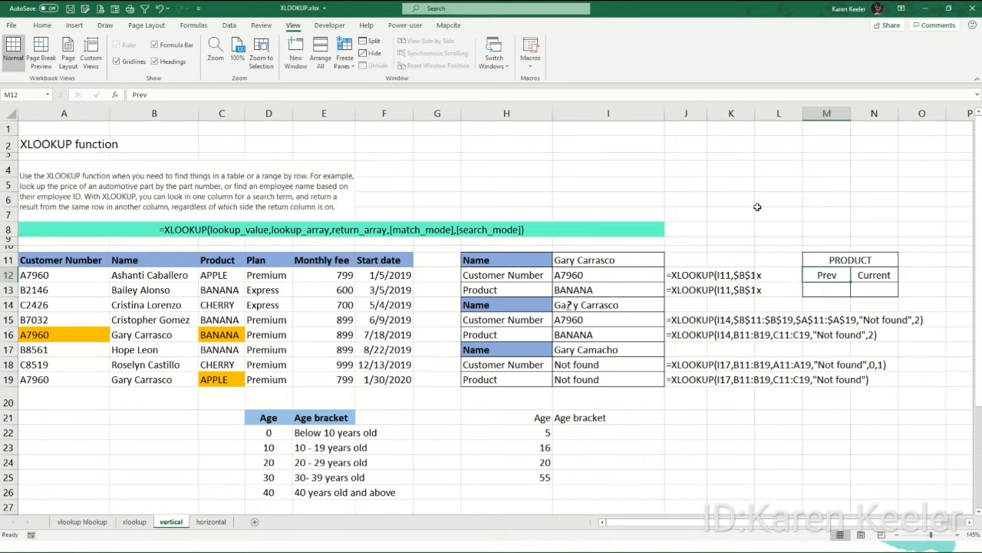
key("Up")
key("Down")
key("Right")
key("Down")
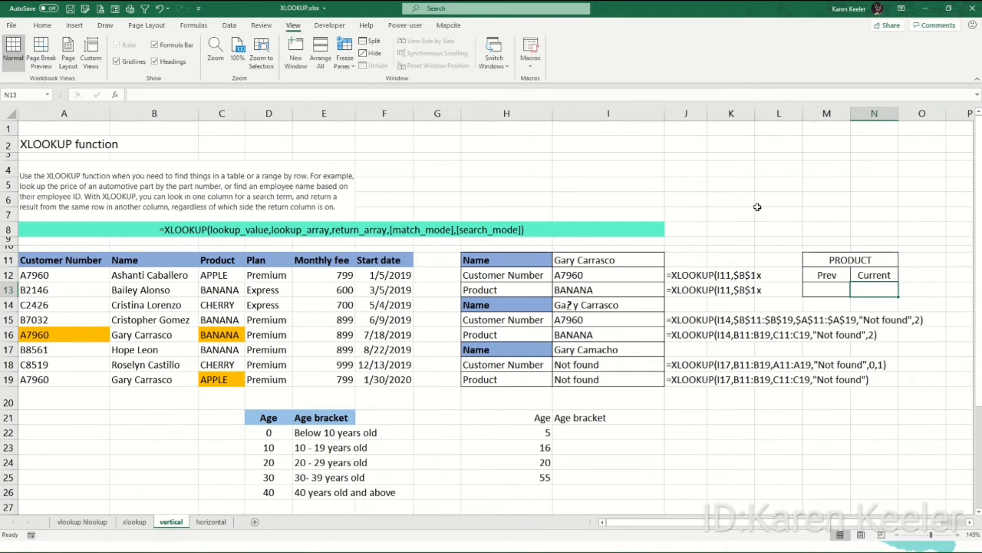
- Review the search_mode options on the xlookup sheet and compare the repeated customer's entries and start dates on the vertical sheet
left_click(134, 522)
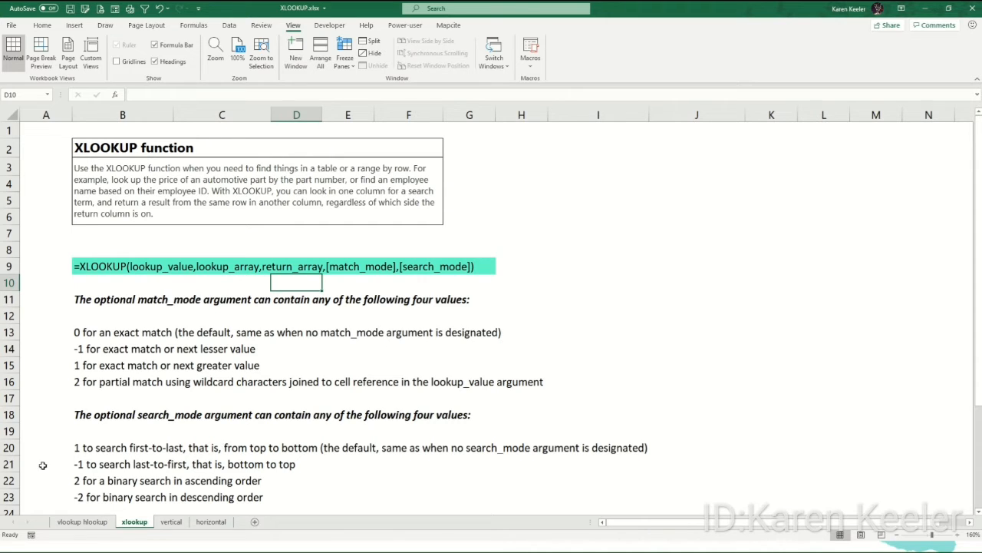
left_click(171, 522)
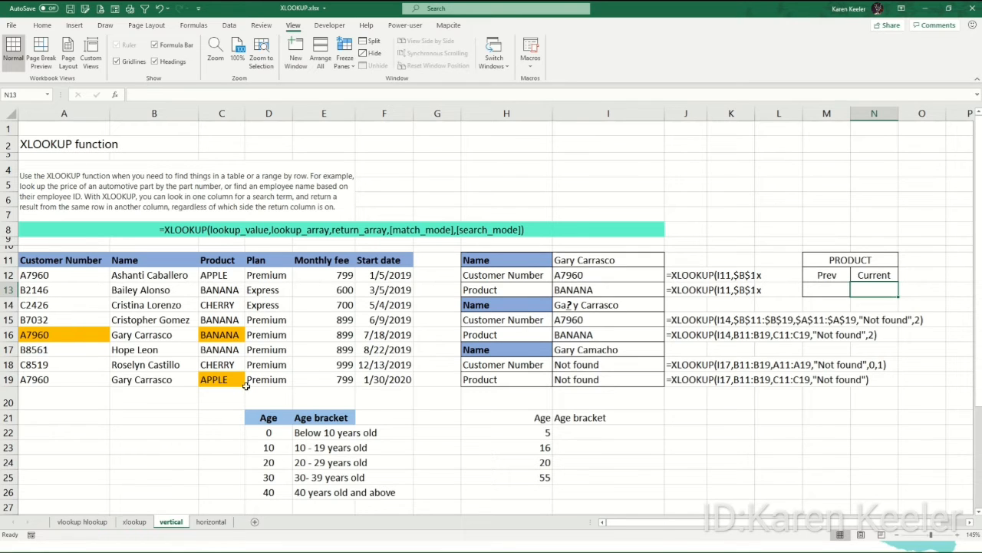
left_click(135, 270)
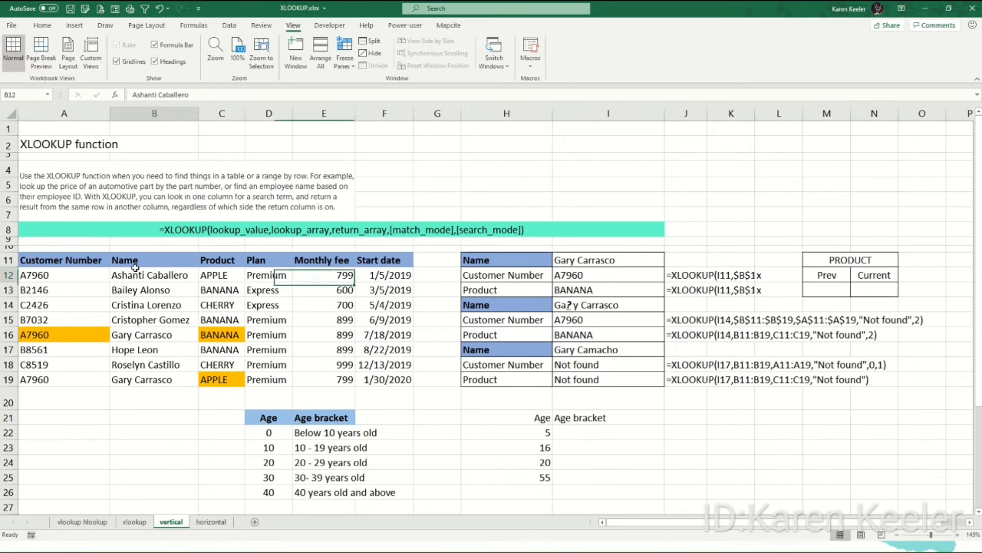
left_click(134, 340)
left_click(134, 381, "ctrl")
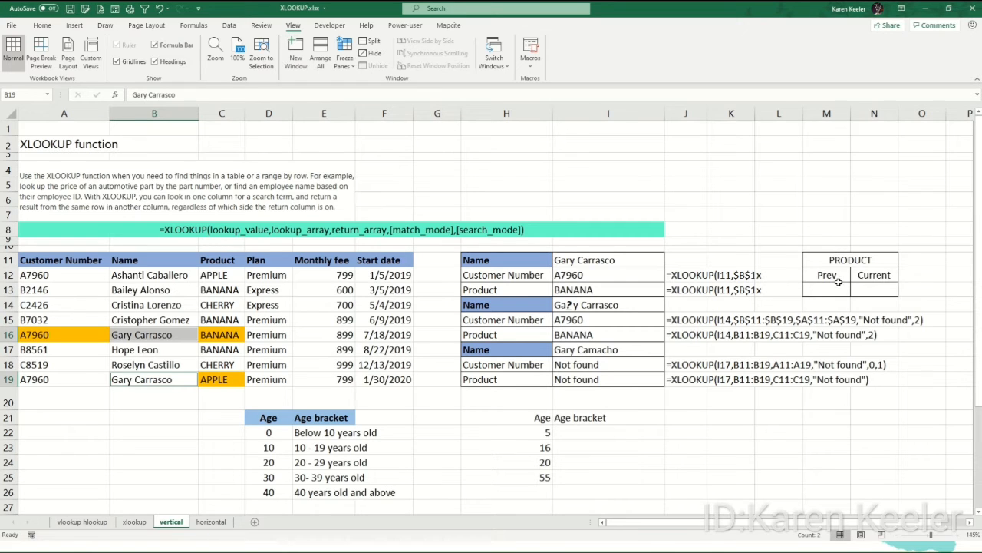
left_click(230, 322)
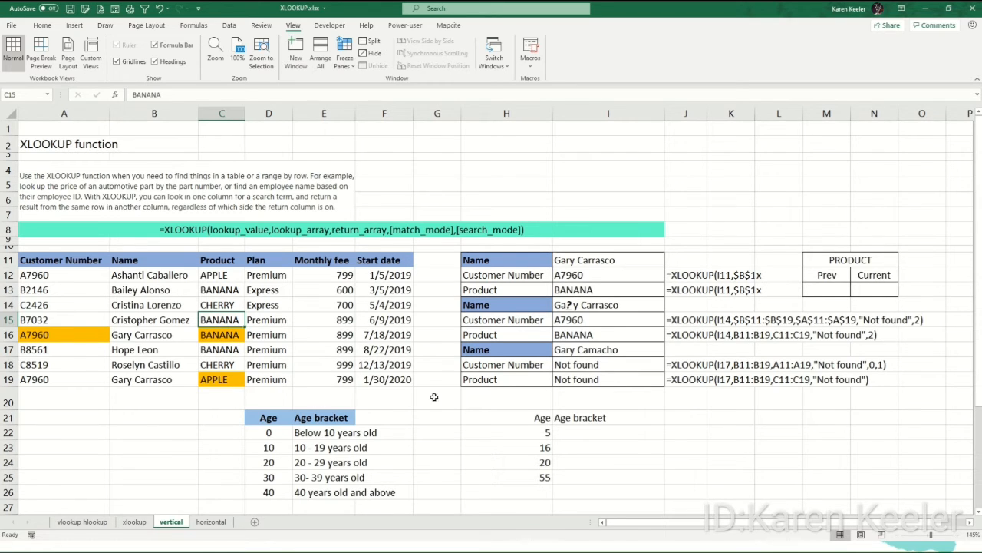
left_click_drag(377, 382, 380, 350)
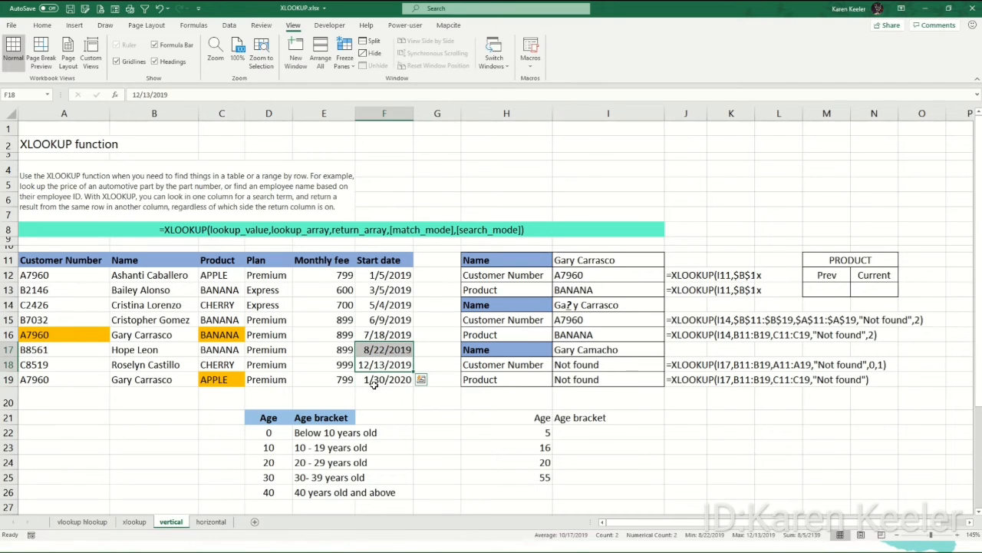
left_click(374, 384)
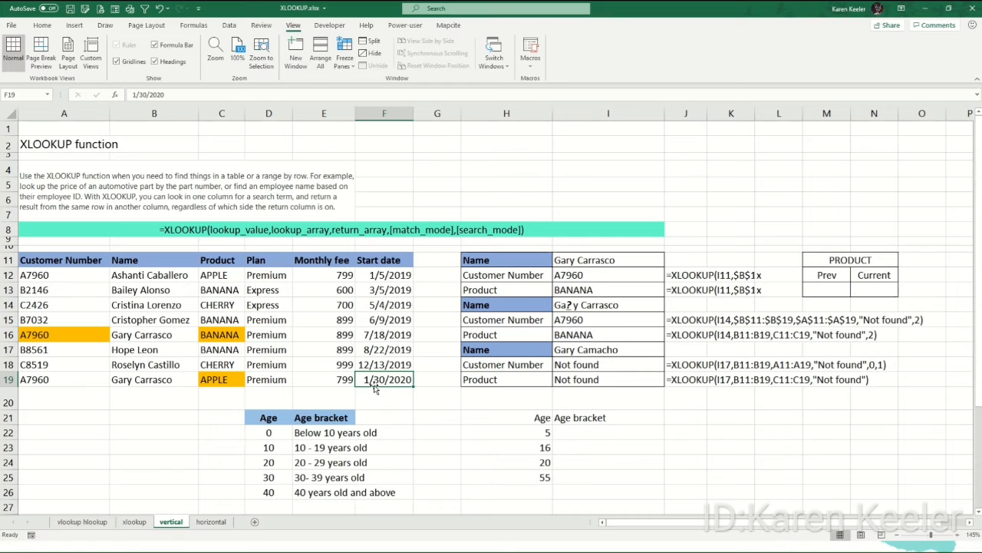
- Start an XLOOKUP formula in M13 under Prev with I11 as the lookup value and B11:B19 as the lookup array
left_click(809, 290)
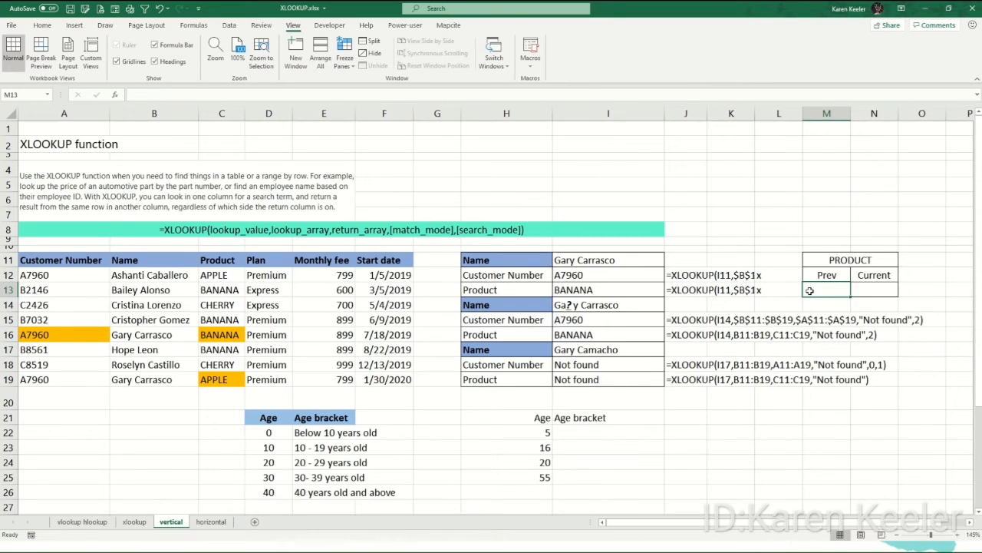
type("=")
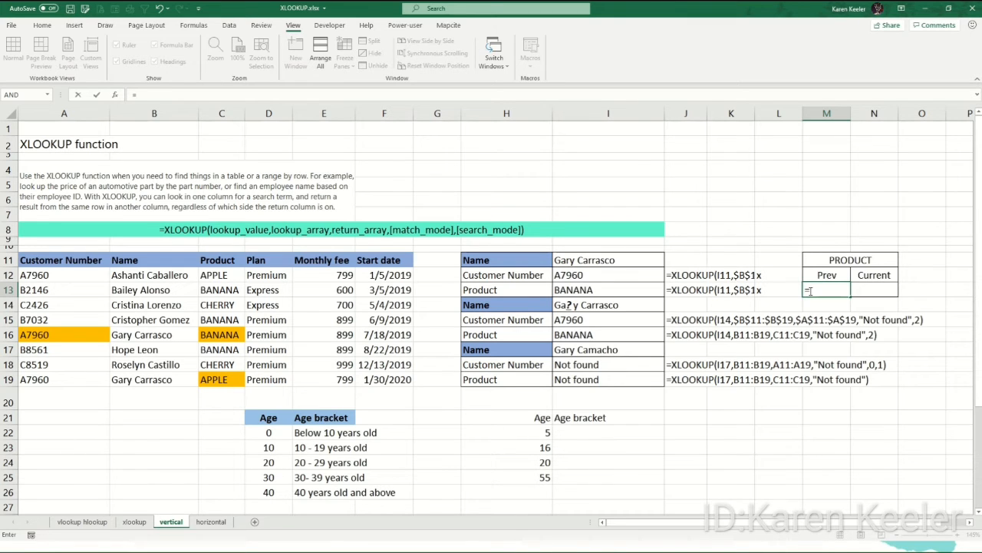
type("x")
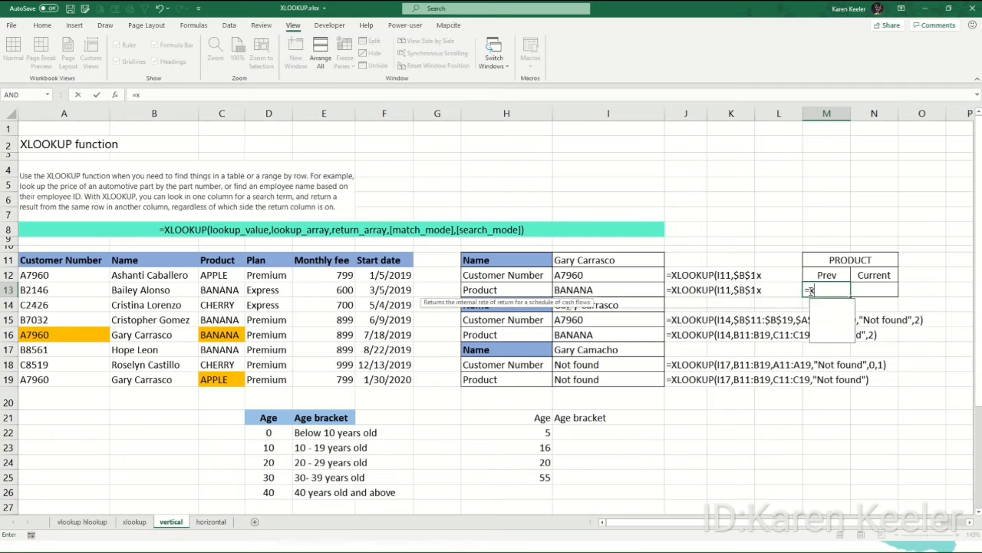
type("lookup")
key("Tab")
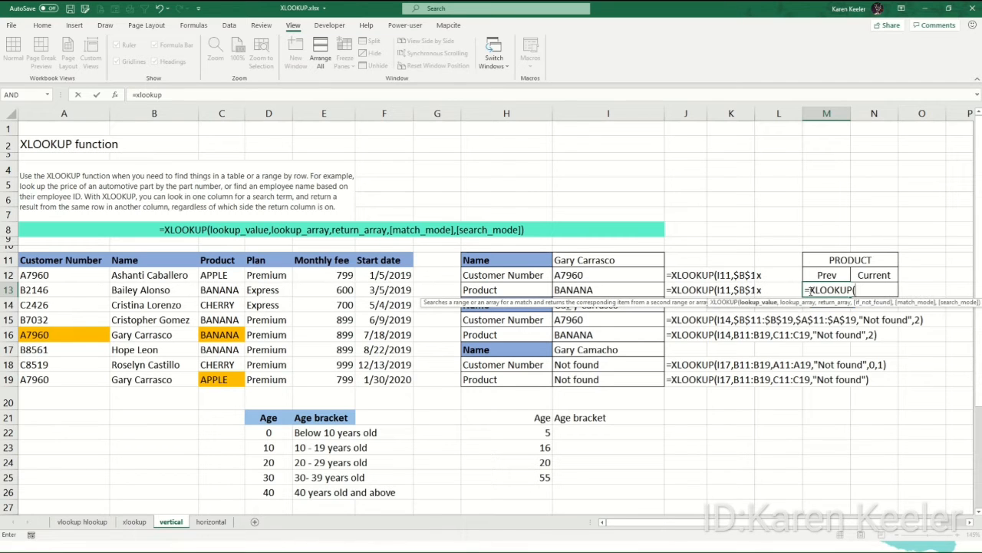
left_click(824, 275)
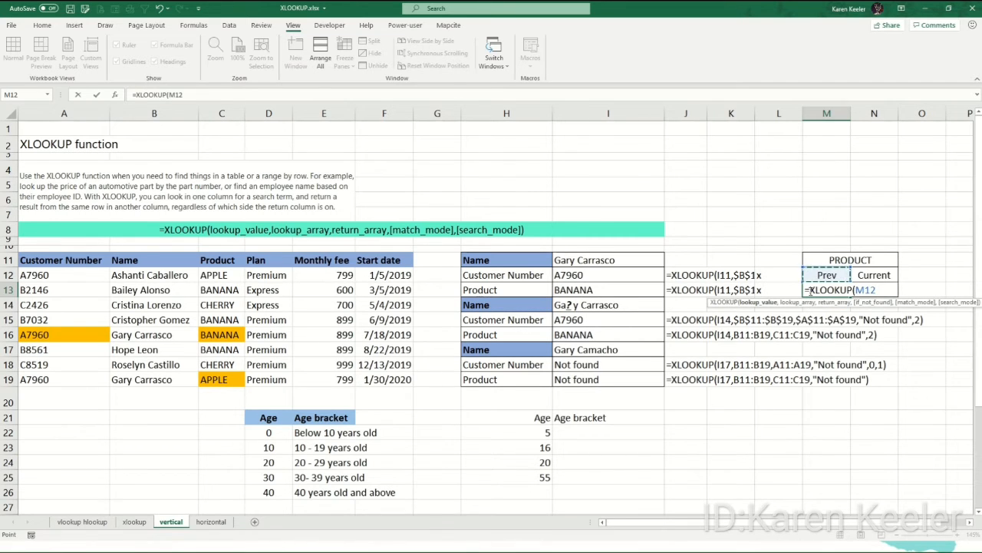
left_click(580, 259)
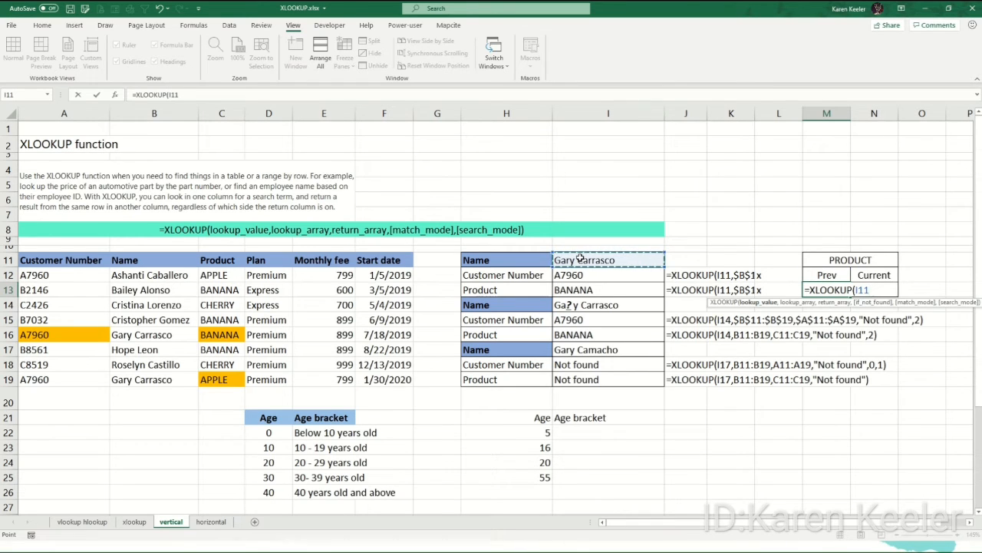
type(",")
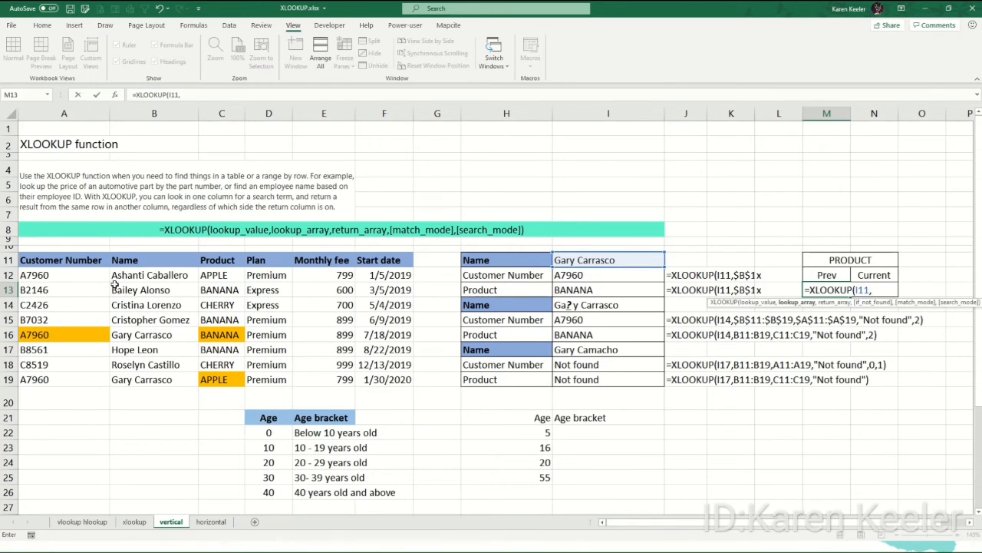
left_click(125, 276)
left_click_drag(125, 261, 125, 380)
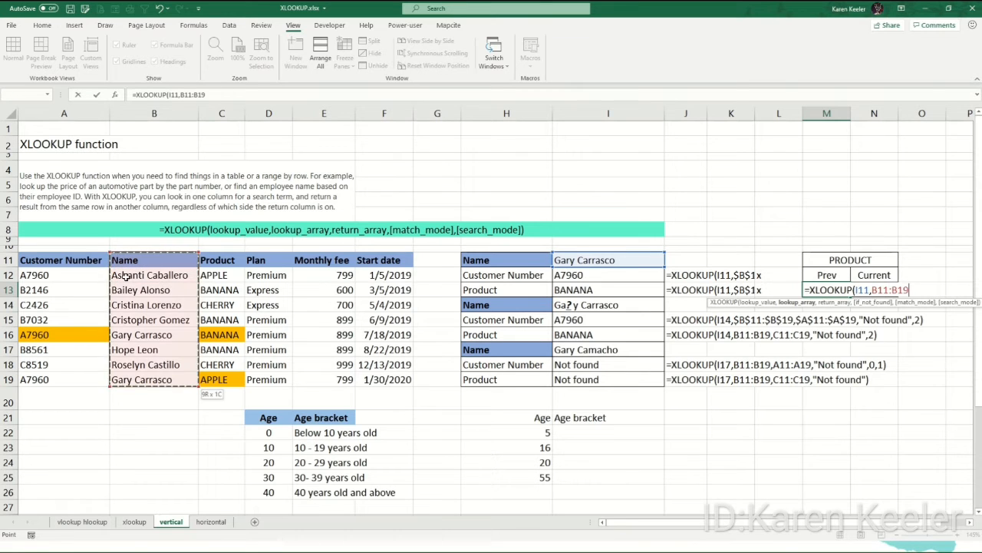
- Set C11:C19 as the return array and enter the M13 formula as =XLOOKUP(I11,B11:B19,C11:C19)
type(",")
key("Left")
key("Left")
key("Left")
key("Left")
key("Left")
key("Left")
key("Left")
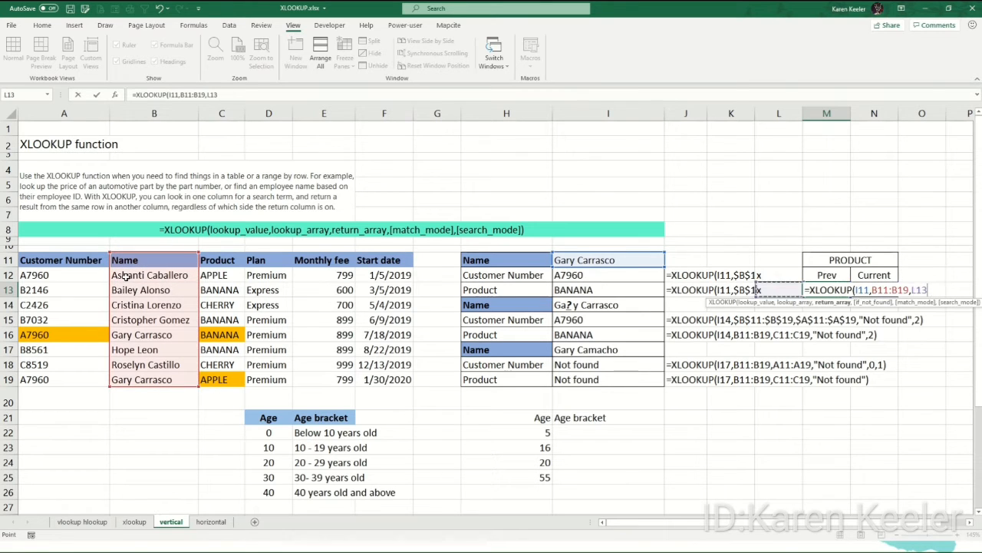
key("Left")
key("Left")
key("Left")
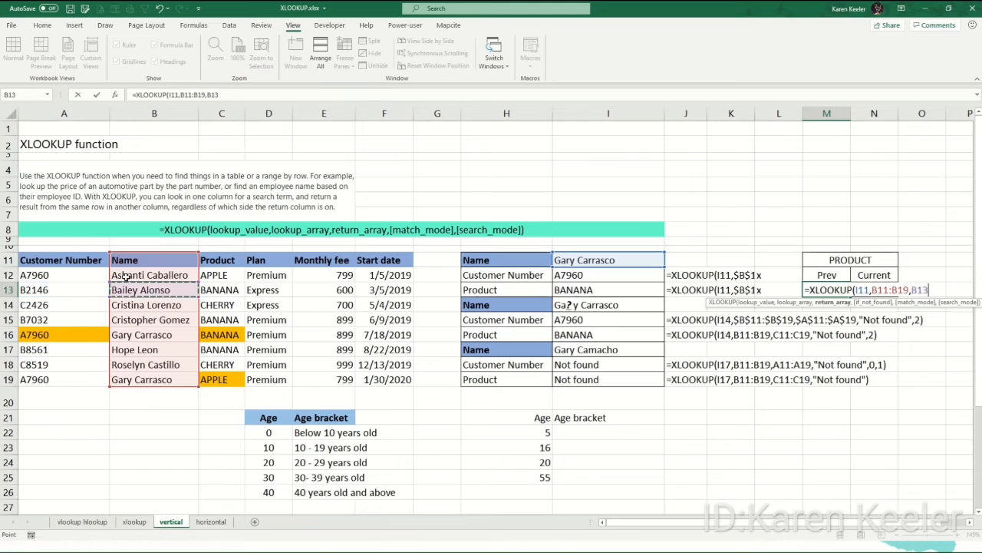
key("Up")
key("Up")
key("ctrl+shift+Down")
type(",")
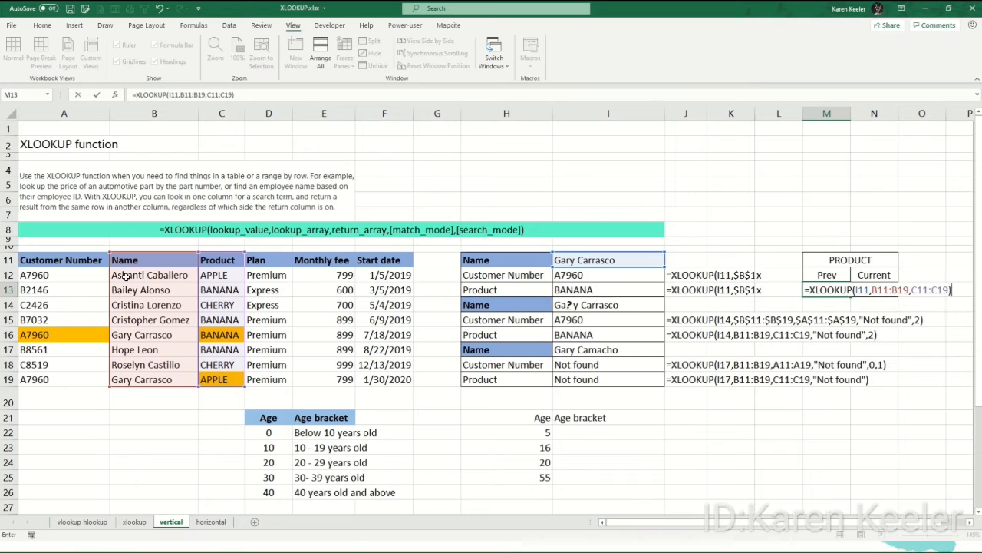
key("Return")
key("Up")
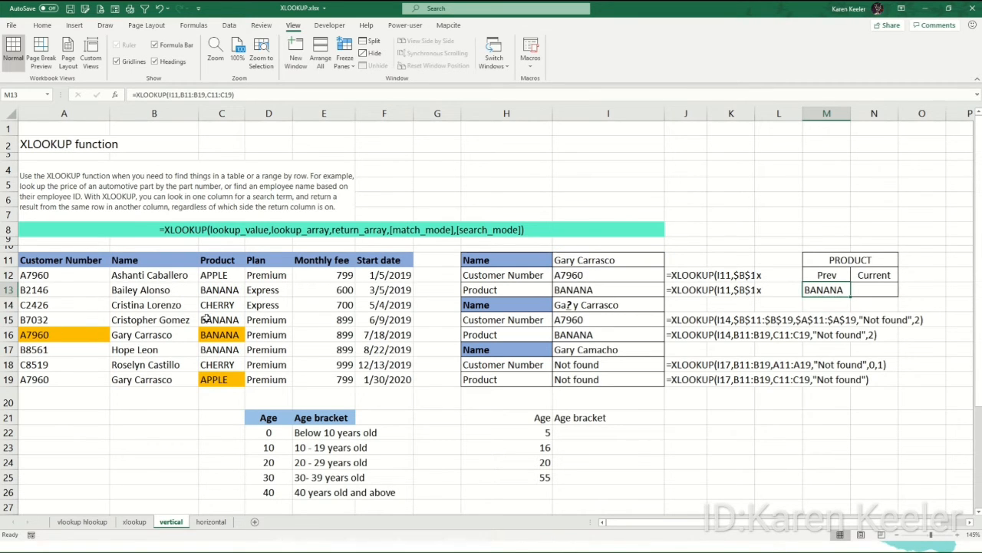
- Start an XLOOKUP formula in N13 under Current with I11 as the lookup value and B11:B19 as the lookup array
left_click(863, 292)
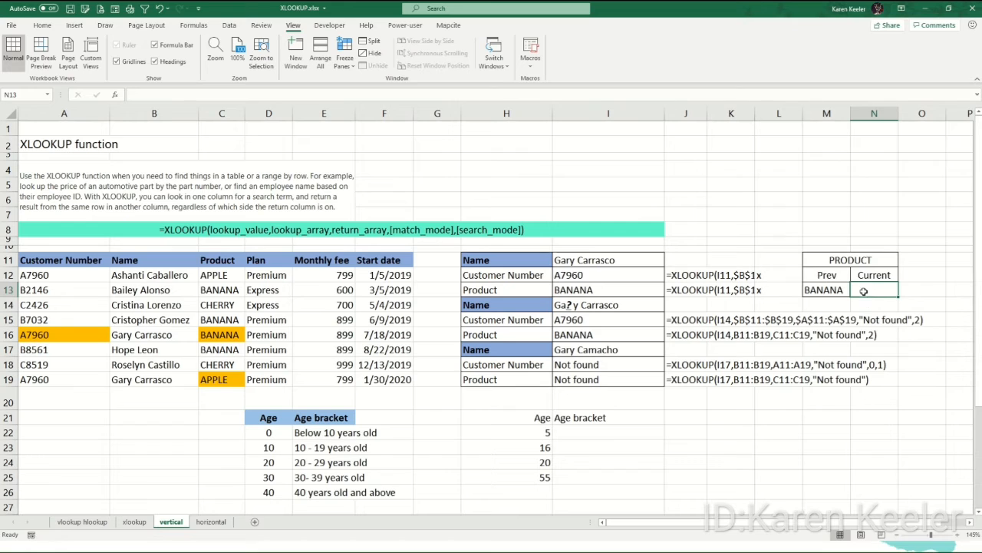
type("=")
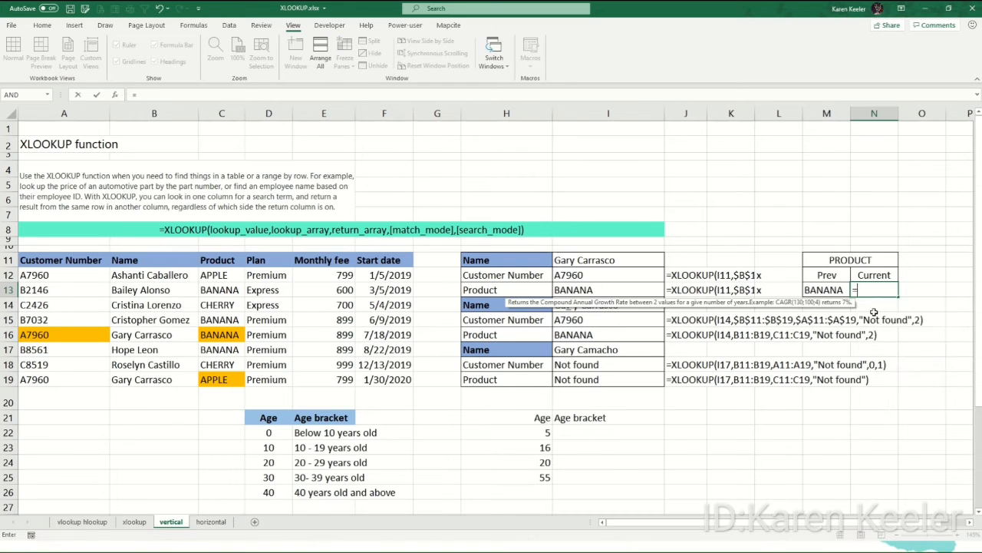
type("xlo")
key("Tab")
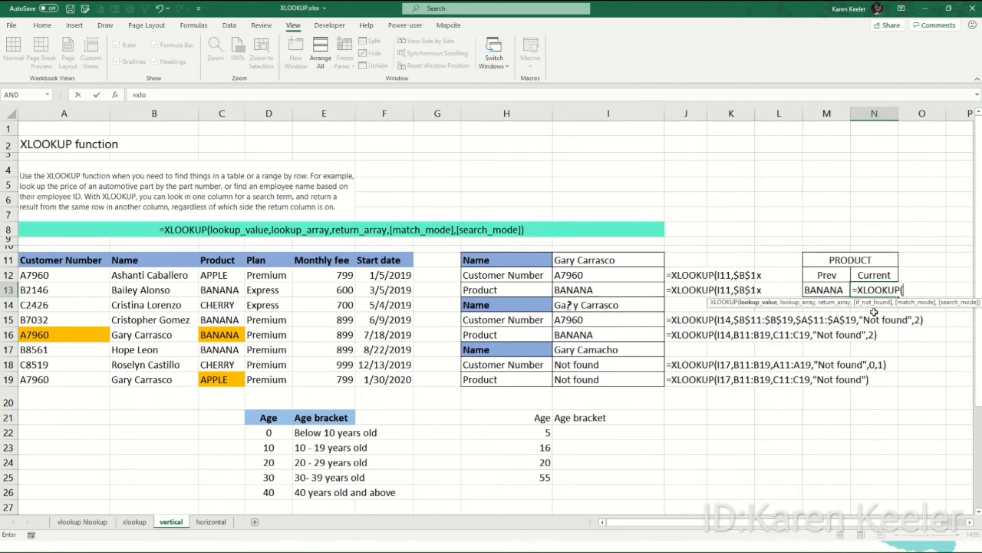
key("Left")
key("Left")
key("Left")
key("Left")
key("Left")
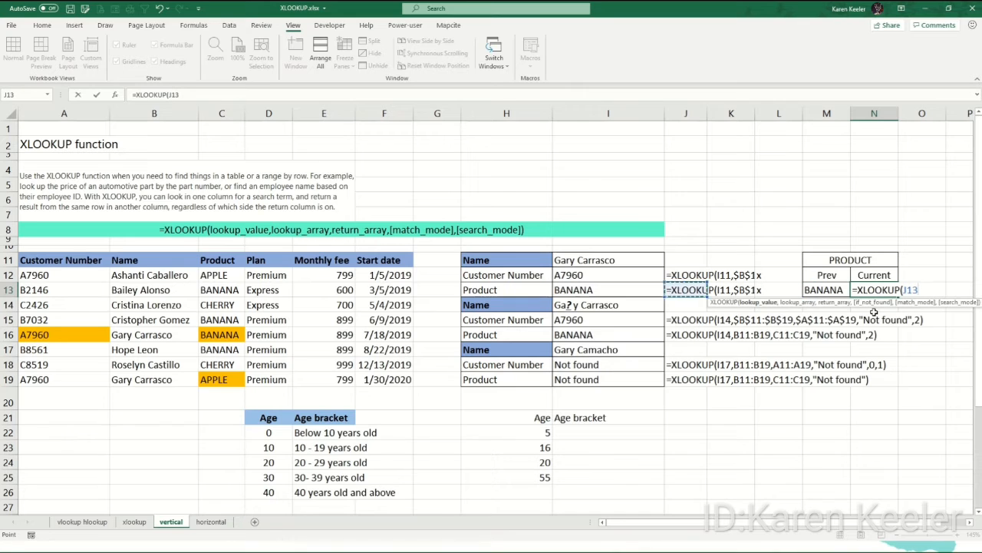
key("Up")
key("Up")
type(",")
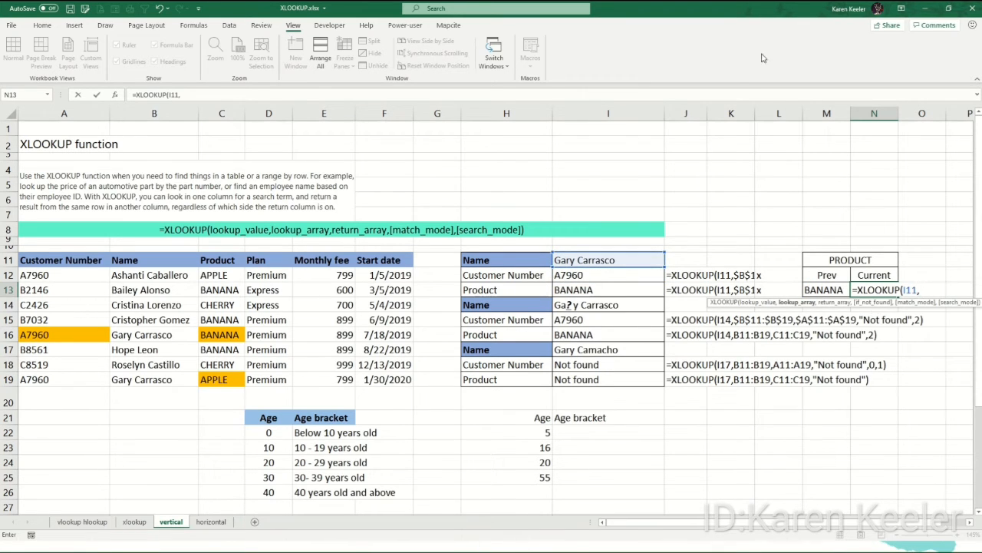
left_click(175, 259)
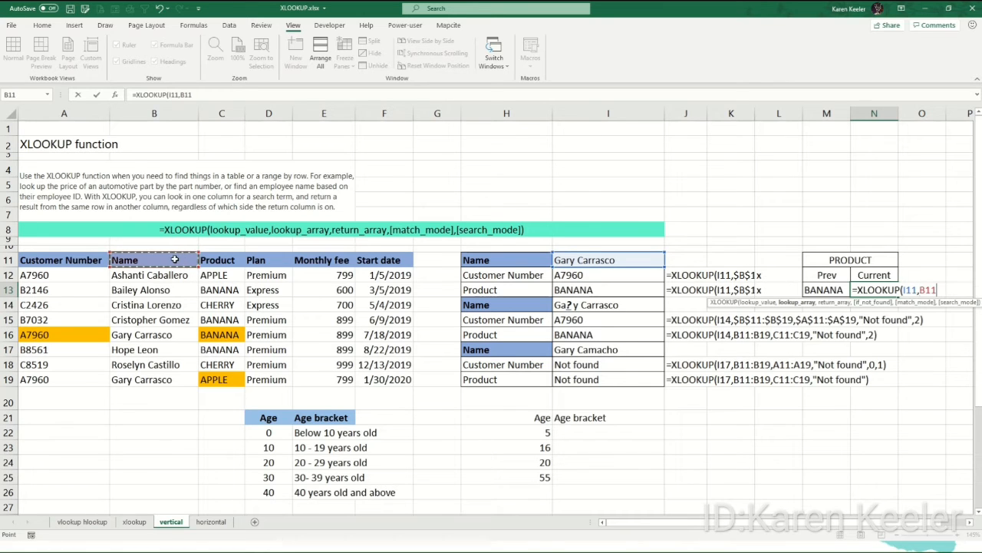
key("ctrl+shift+Down")
type(",")
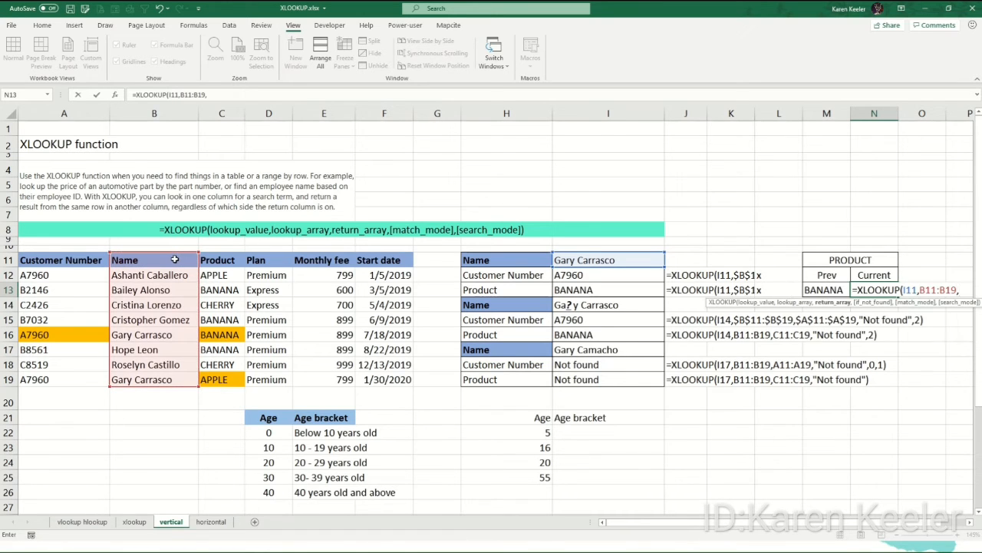
- Set C11:C19, the Product column, as the return array of the N13 formula
key("Left")
key("Left")
key("Left")
key("Left")
key("Left")
key("Left")
key("Left")
key("Left")
key("Left")
key("Left")
key("Left")
key("Left")
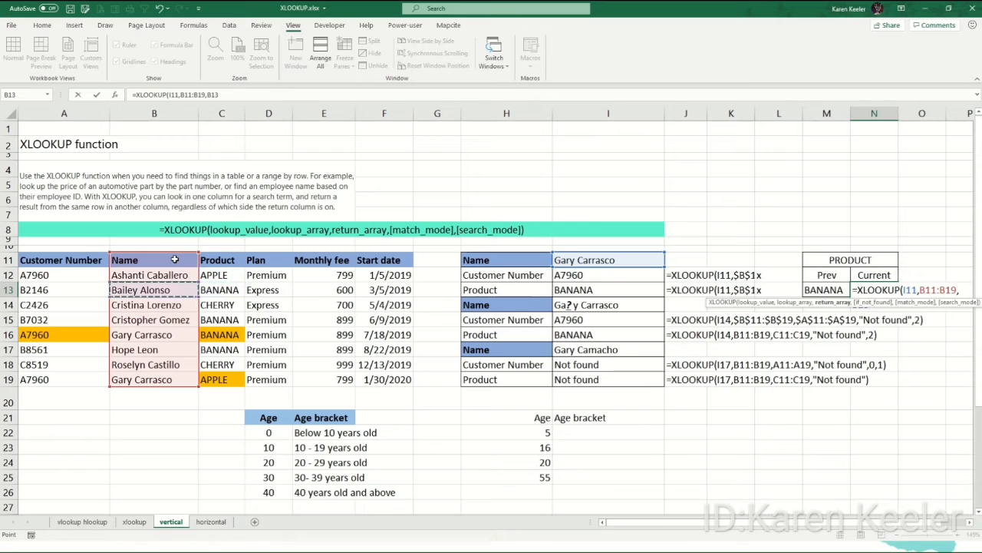
key("Right")
key("Up")
key("Up")
key("ctrl+shift+Down")
type(",")
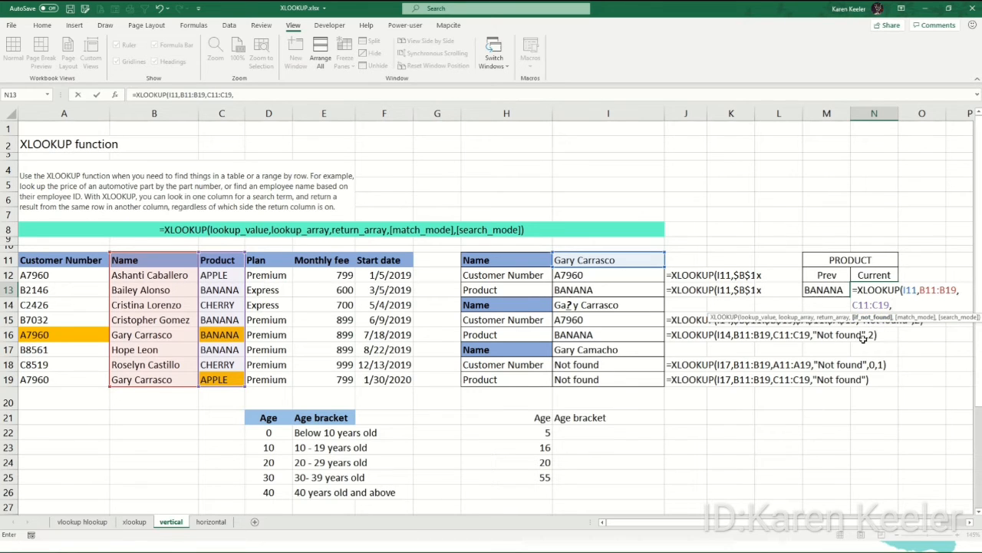
- Leave if_not_found and match_mode empty, set search_mode to -1 (last-to-first), and enter the N13 formula as =XLOOKUP(I11,B11:B19,C11:C19,,,-1)
type(",")
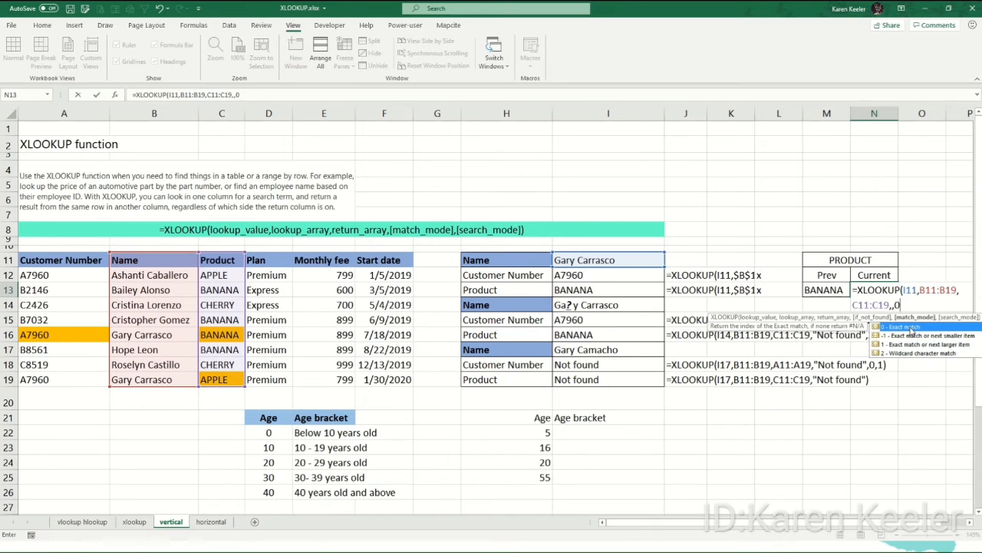
type(",")
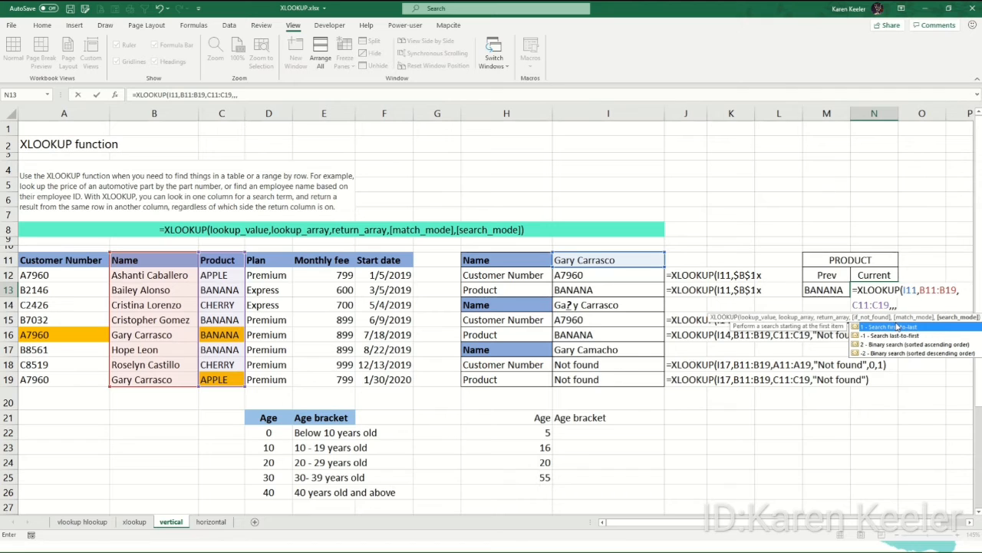
type("-")
type("1)")
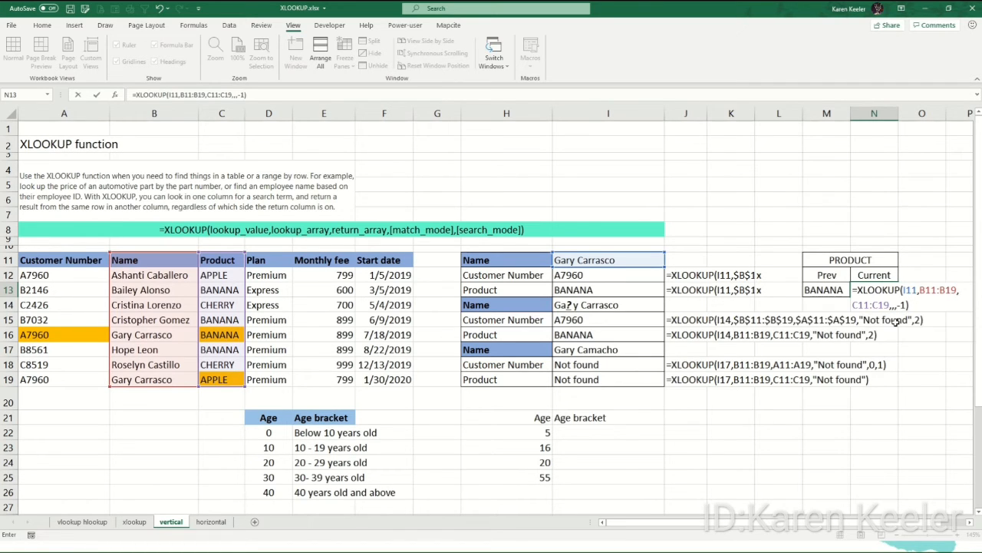
key("ctrl+Return")
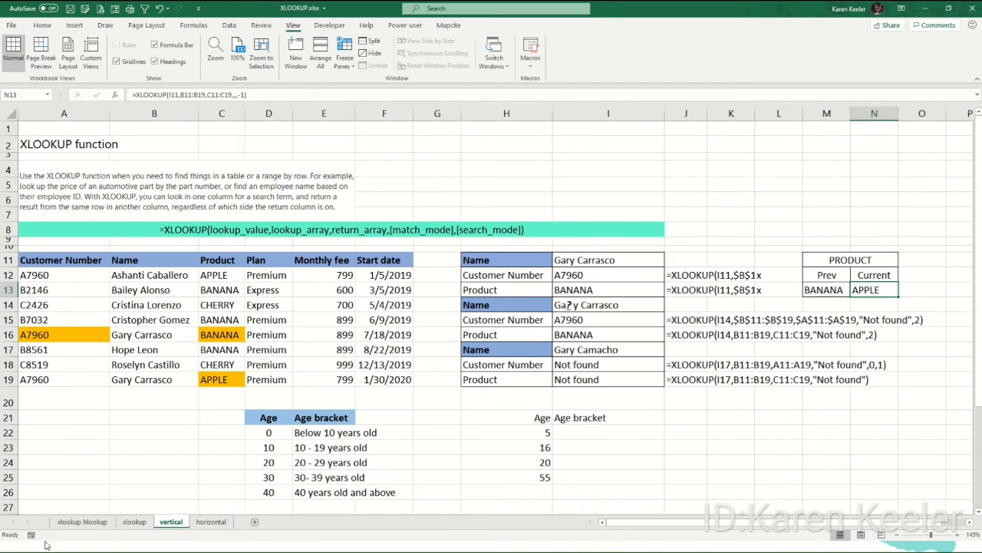
- Review the match_mode options on the xlookup sheet, and compare the age bracket table with the ages in H22:H25 on the vertical sheet
left_click(134, 521)
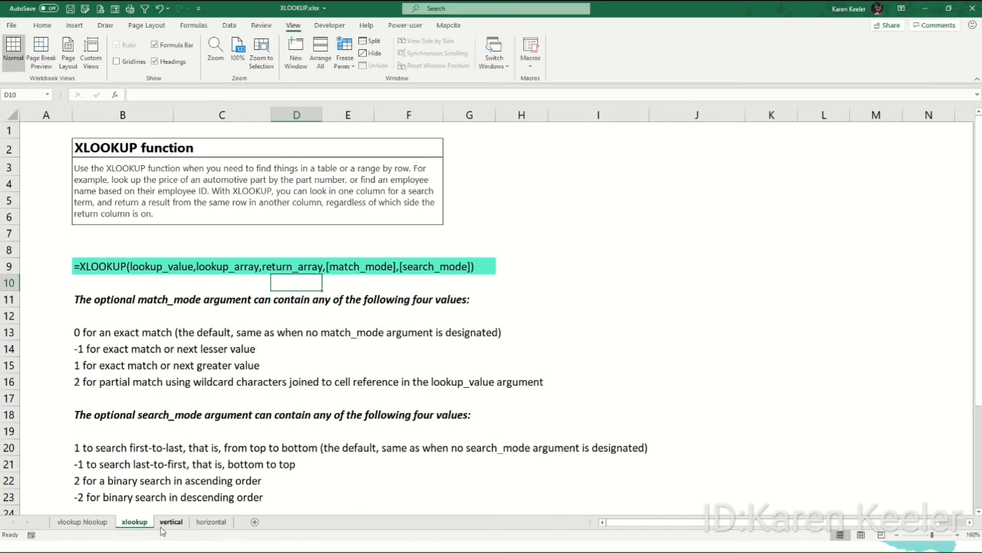
left_click(184, 521)
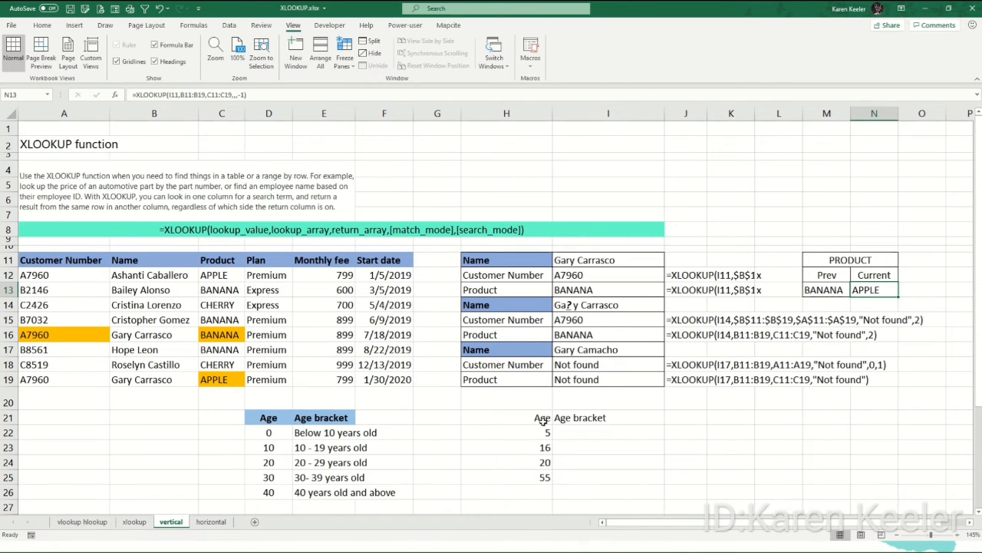
left_click_drag(275, 421, 347, 495)
left_click(446, 461)
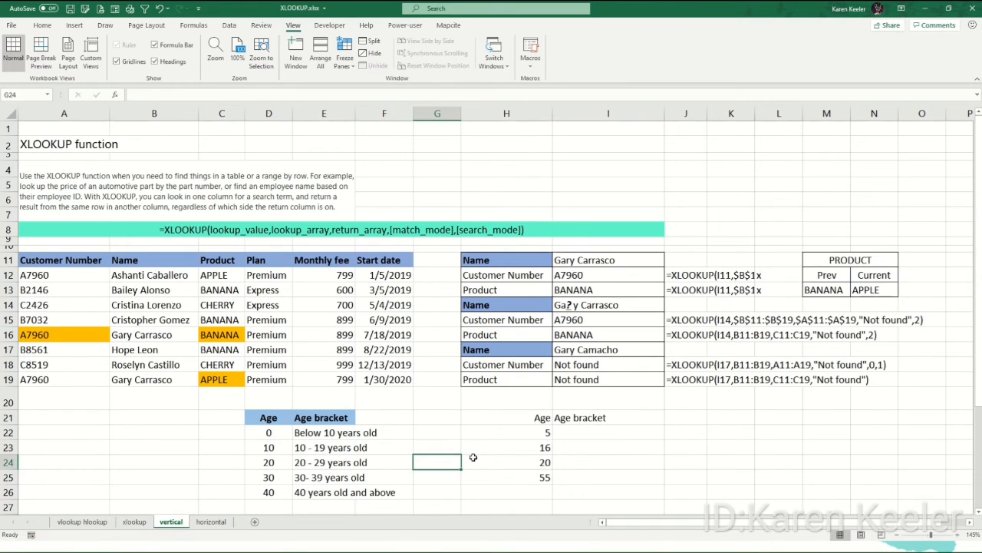
left_click_drag(513, 419, 581, 479)
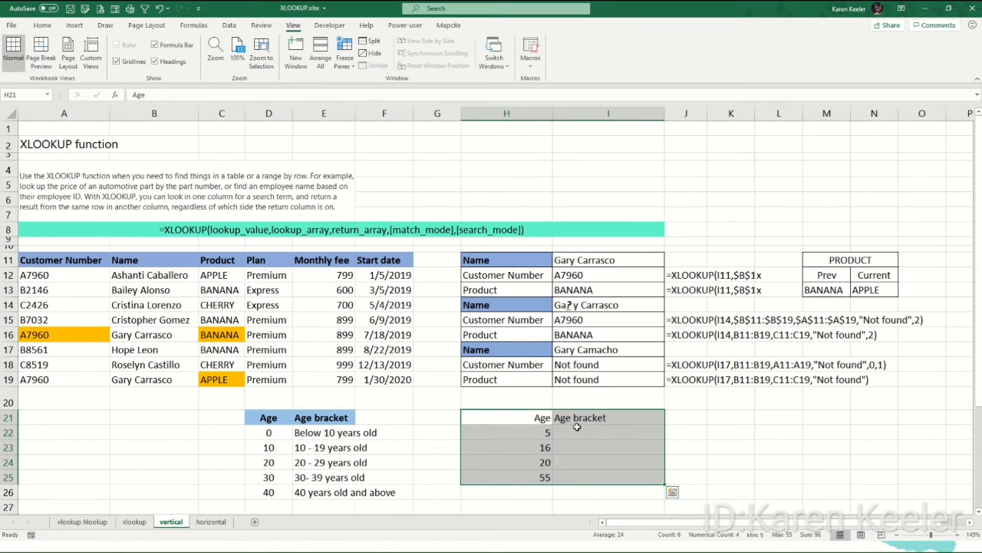
left_click(528, 432)
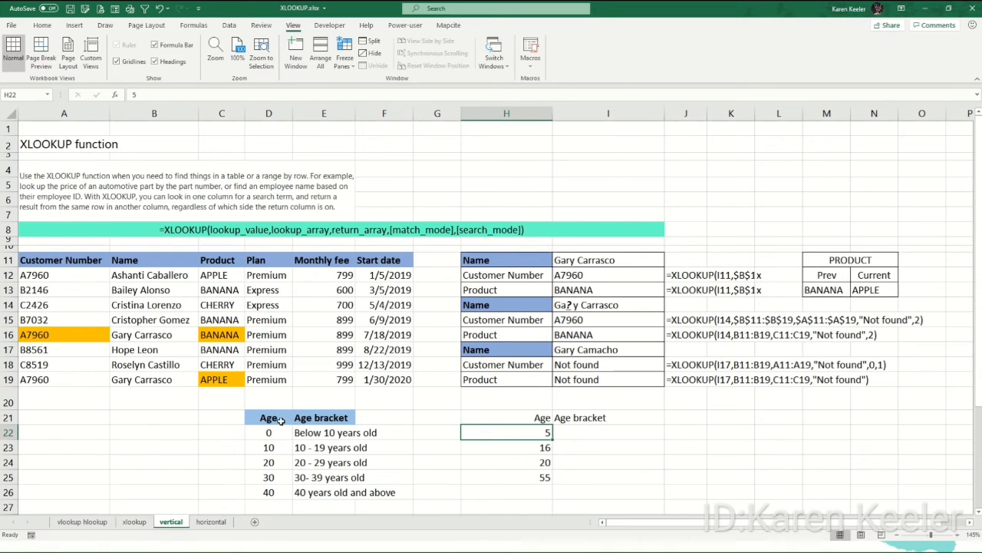
left_click_drag(280, 420, 335, 492)
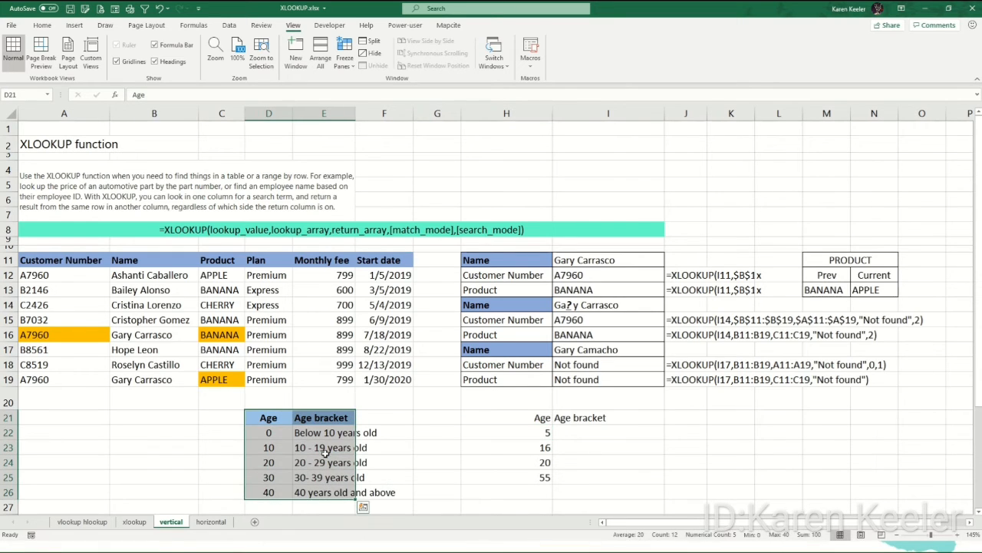
left_click(238, 435)
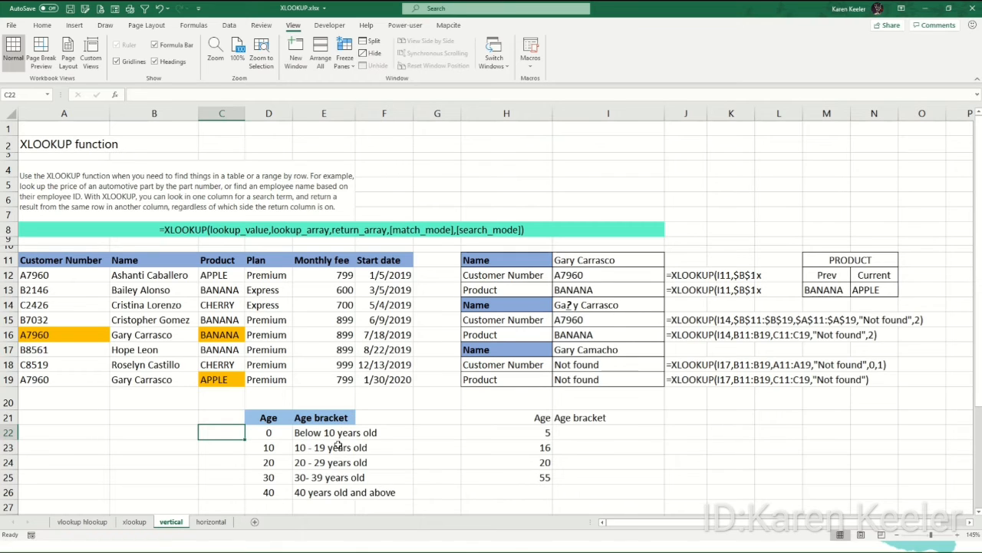
- Start an XLOOKUP formula in I22 under Age bracket with H22 as the lookup value
left_click(583, 435)
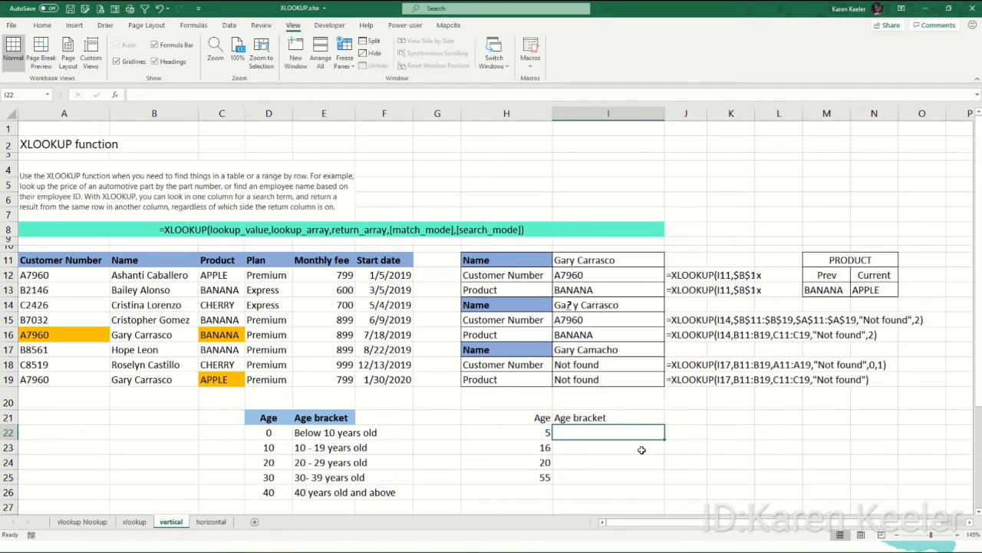
type("=xlok")
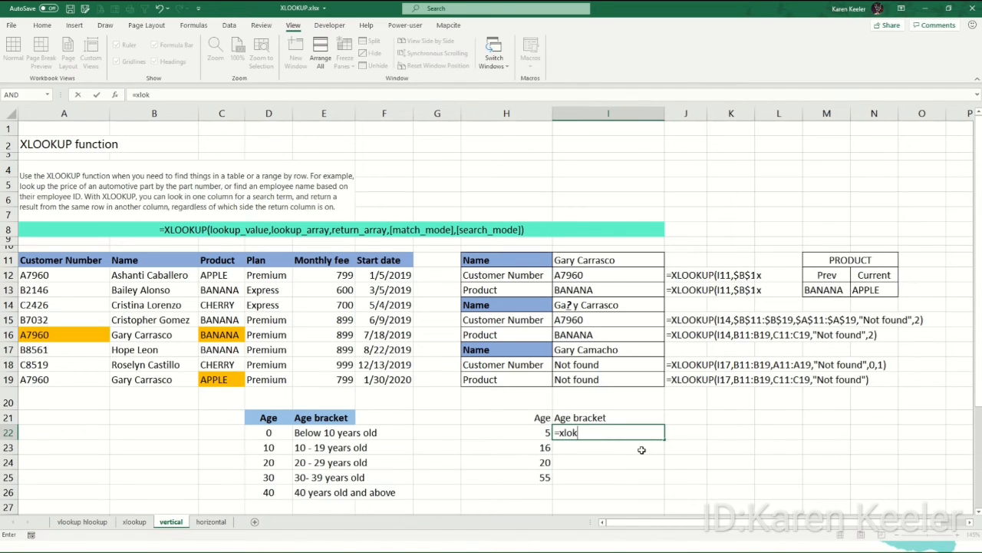
key("BackSpace")
type("o")
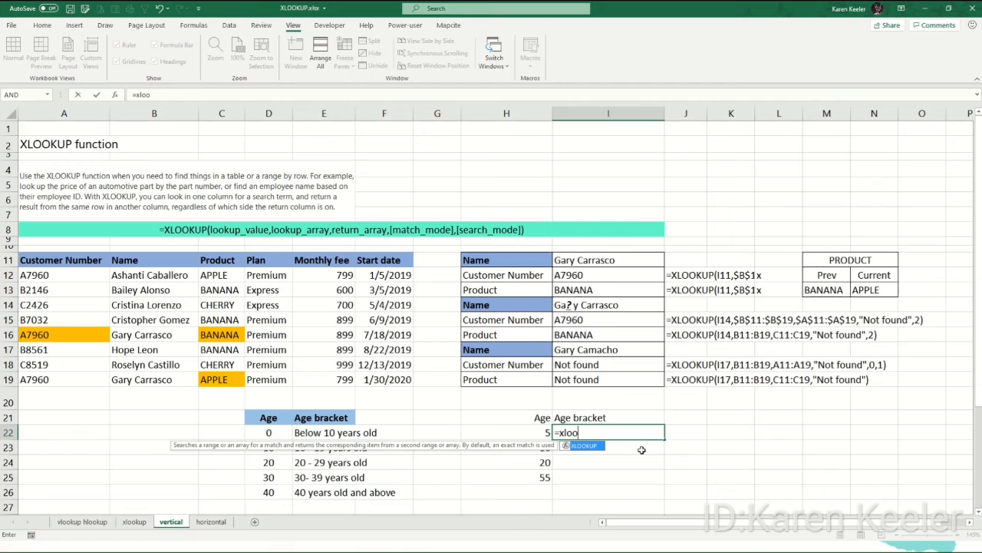
key("Tab")
key("Left")
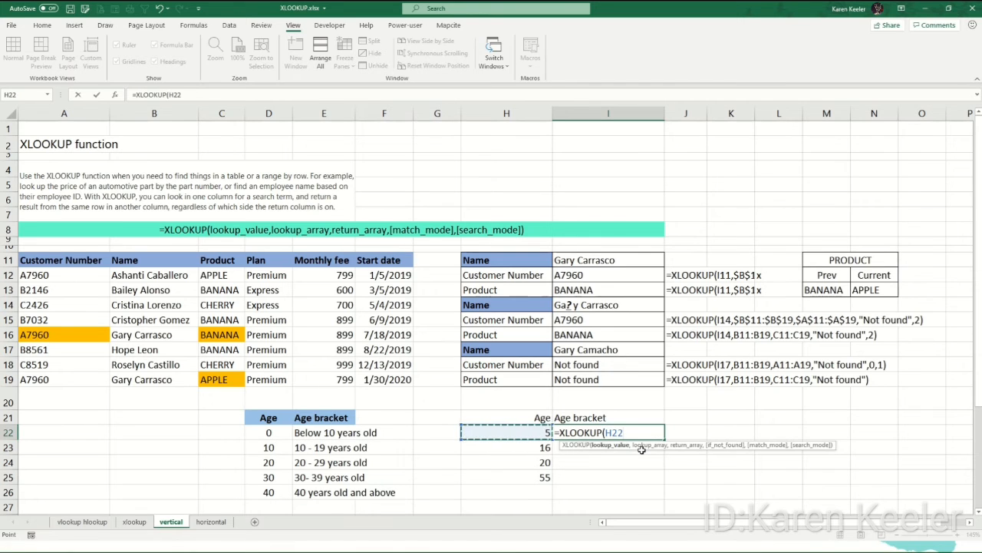
type(",")
- Set the Age column of the bracket table as the lookup array with the absolute reference $D$21:$D$26
key("Left")
key("Left")
key("Left")
key("Left")
key("Left")
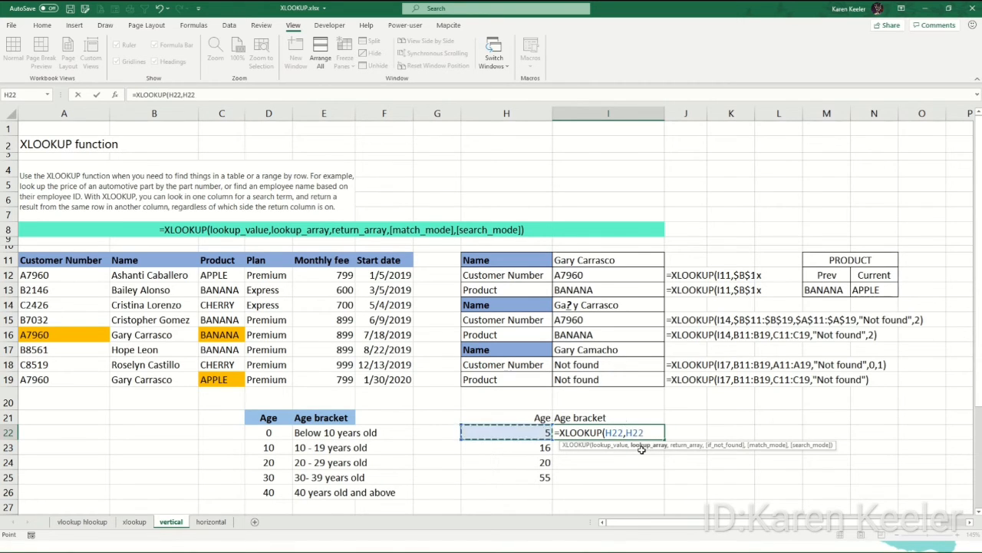
key("Up")
key("ctrl+shift+Down")
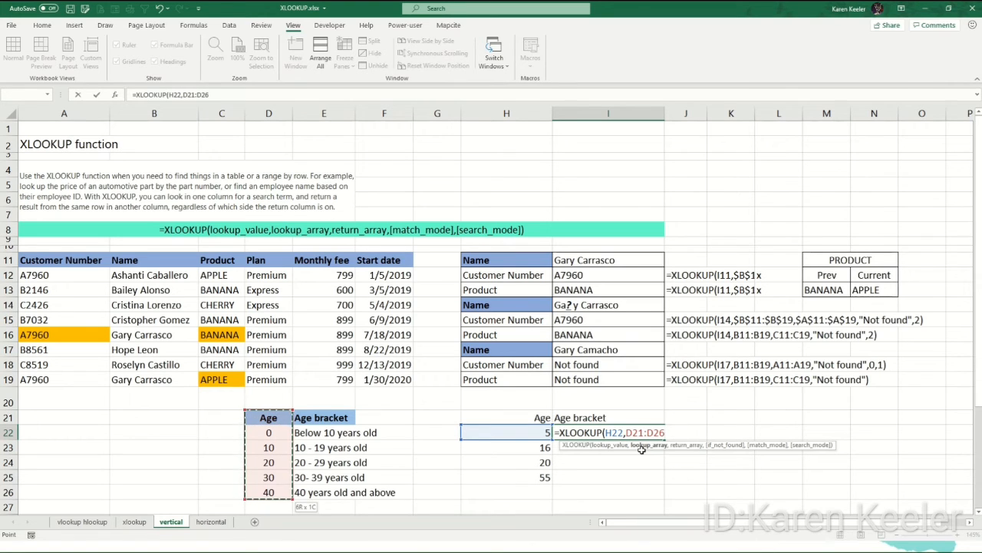
key("F4")
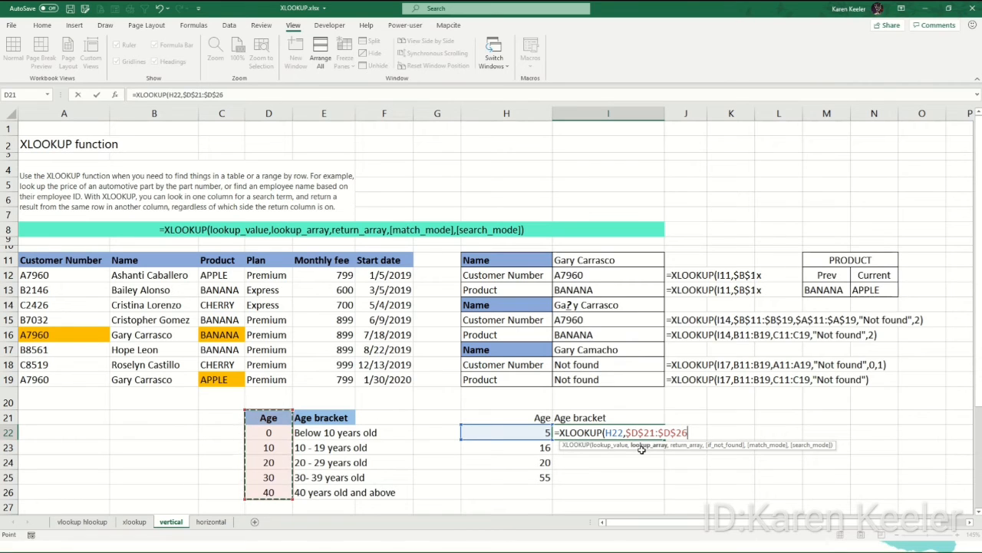
type(",")
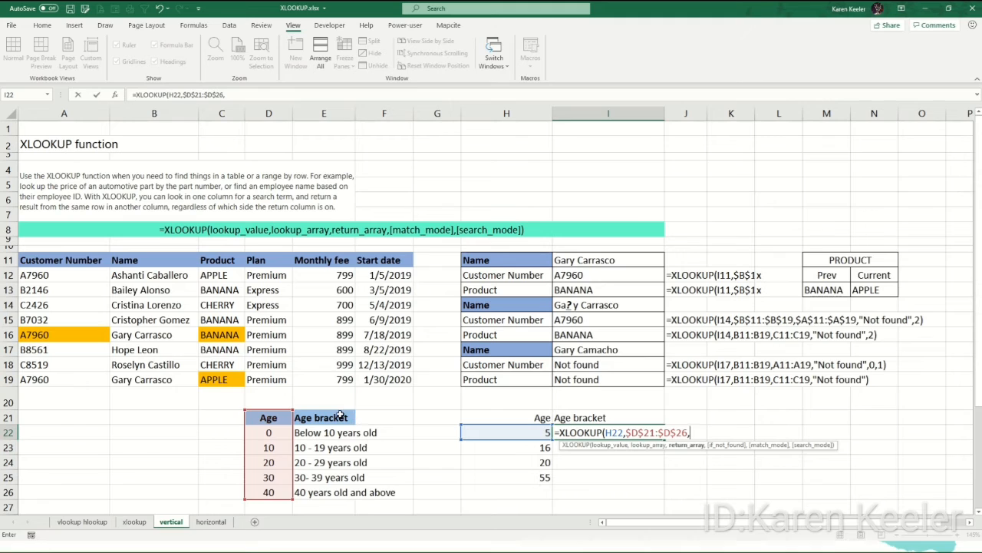
- Set $E$21:$E$26 as the return array, leave if_not_found empty, and enter the I22 formula with match_mode -1 (exact match or next smaller item)
left_click_drag(340, 415, 349, 492)
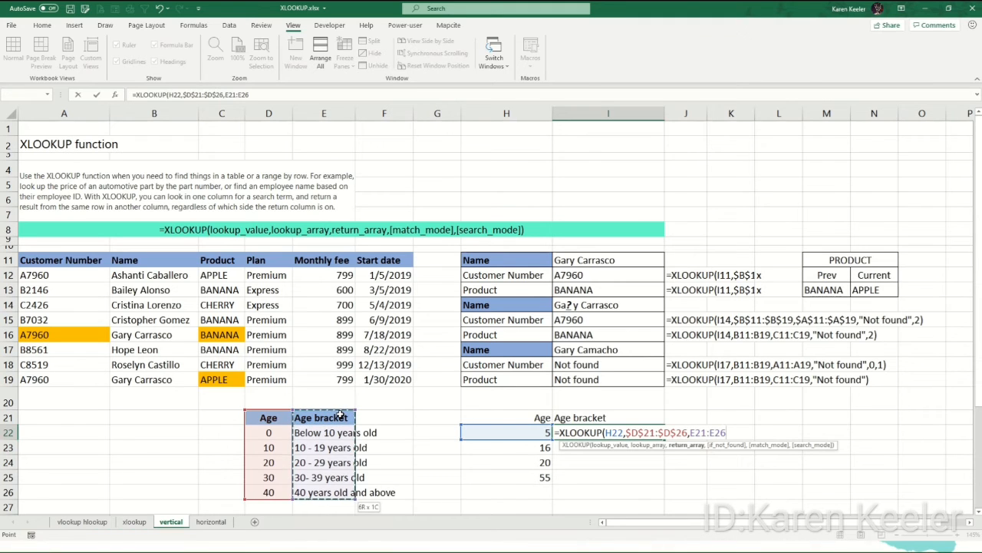
key("F4")
type(",")
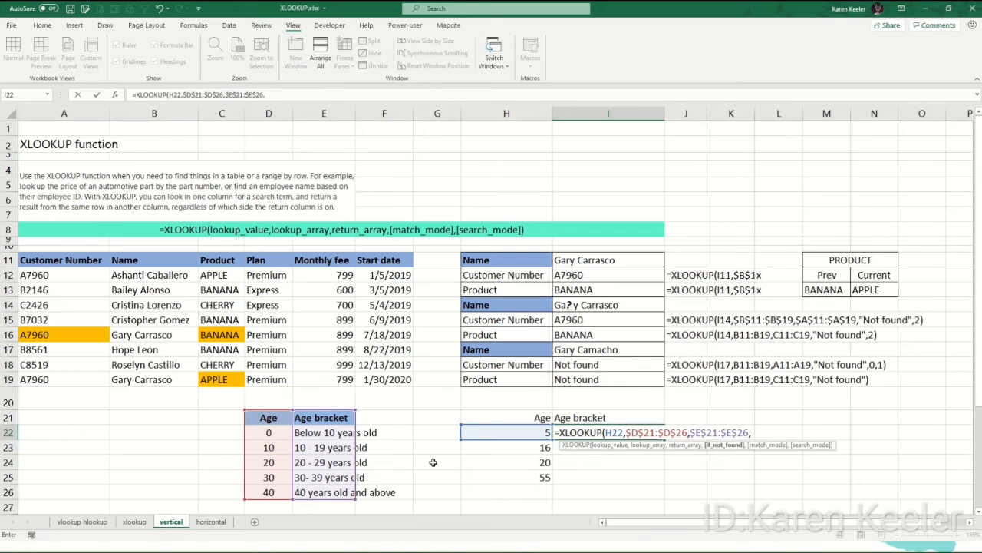
type(",-1")
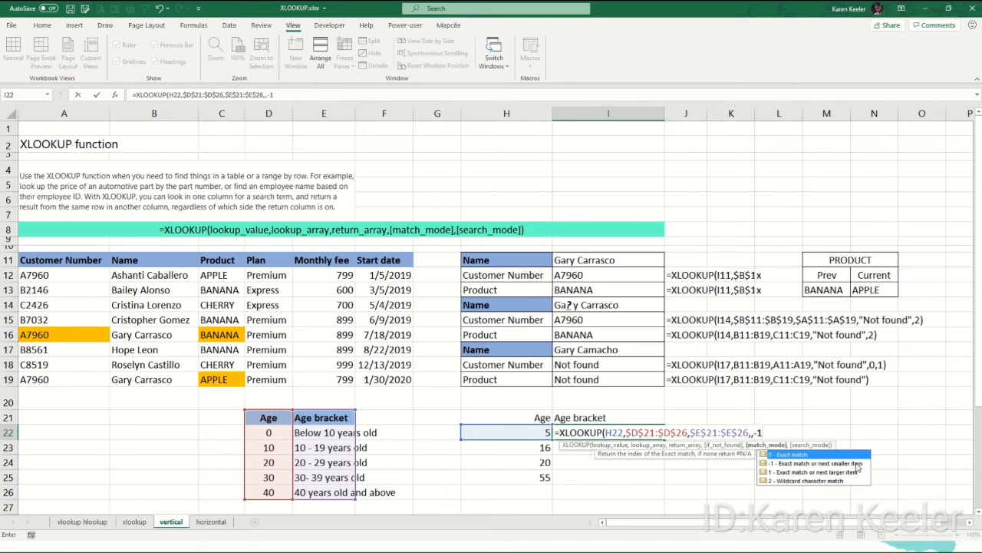
double_click(857, 464)
type(")")
key("Return")
key("Up")
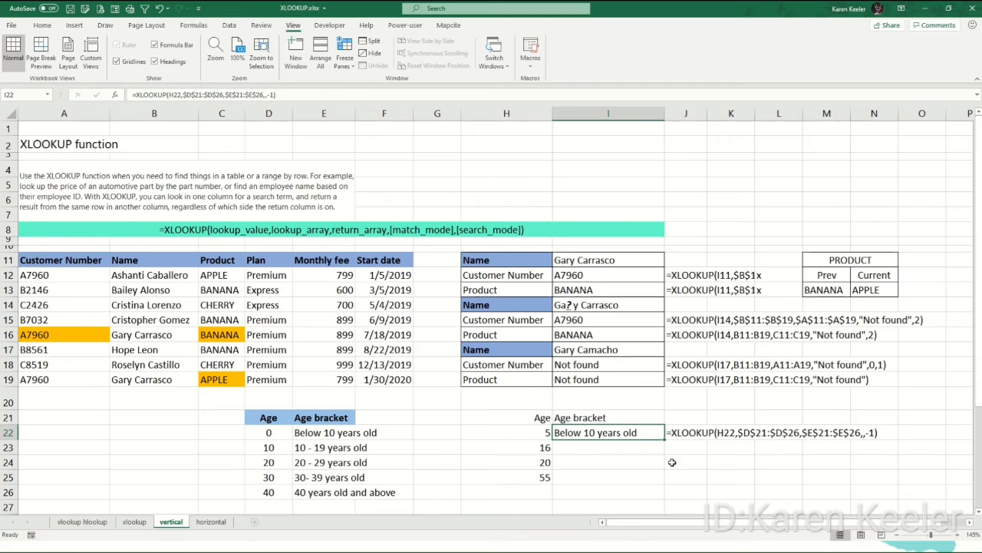
- Copy the I22 formula down to I25 to return the age bracket for every listed age
key("ctrl+c")
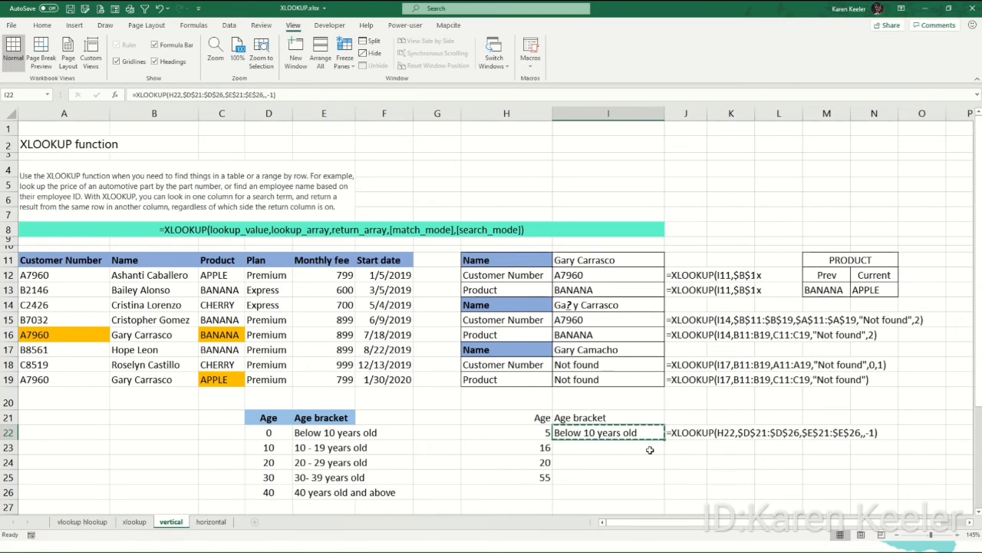
left_click(649, 450, "shift")
key("shift+Down")
key("shift+Down")
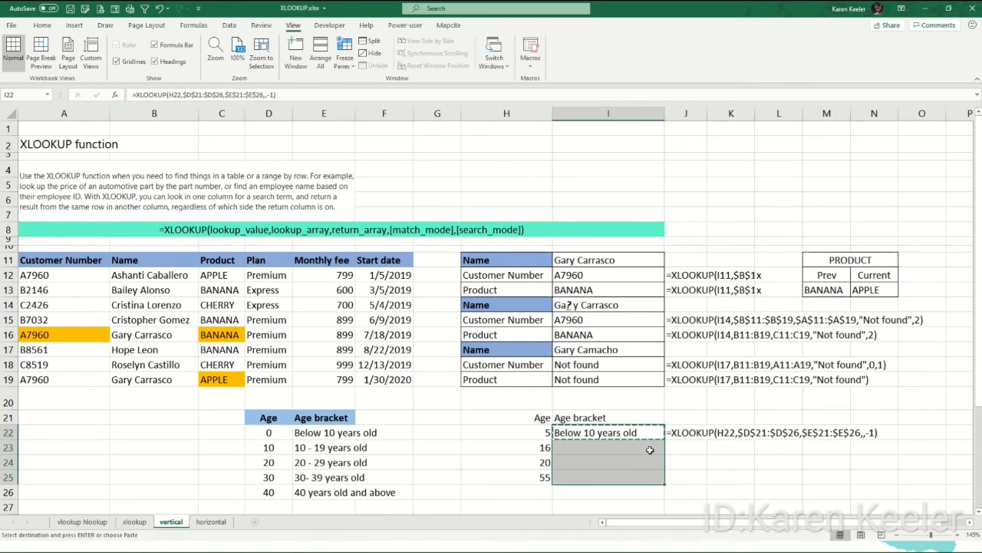
key("Return")
key("Down")
key("Left")
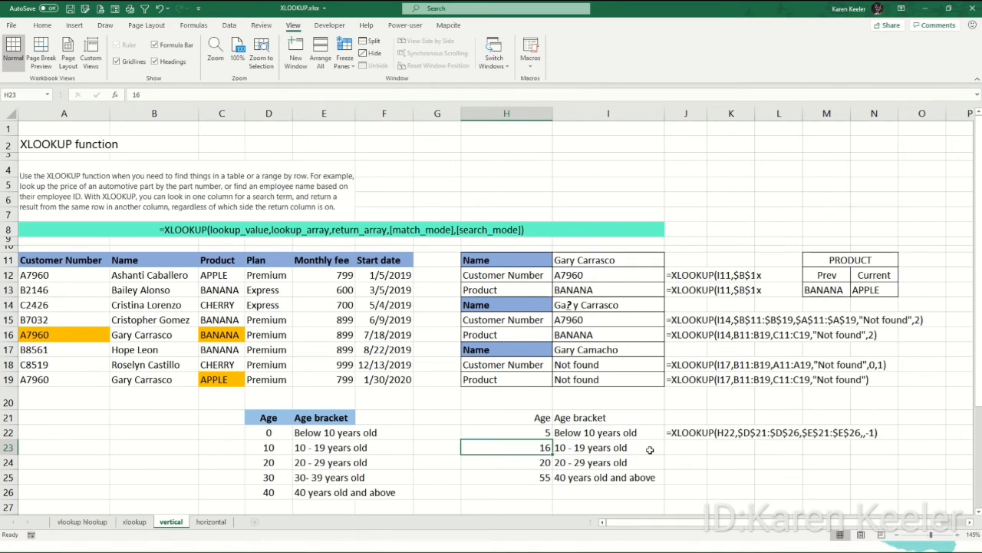
- Check the age brackets returned in I23:I25 against the ages listed beside them
left_click(649, 450)
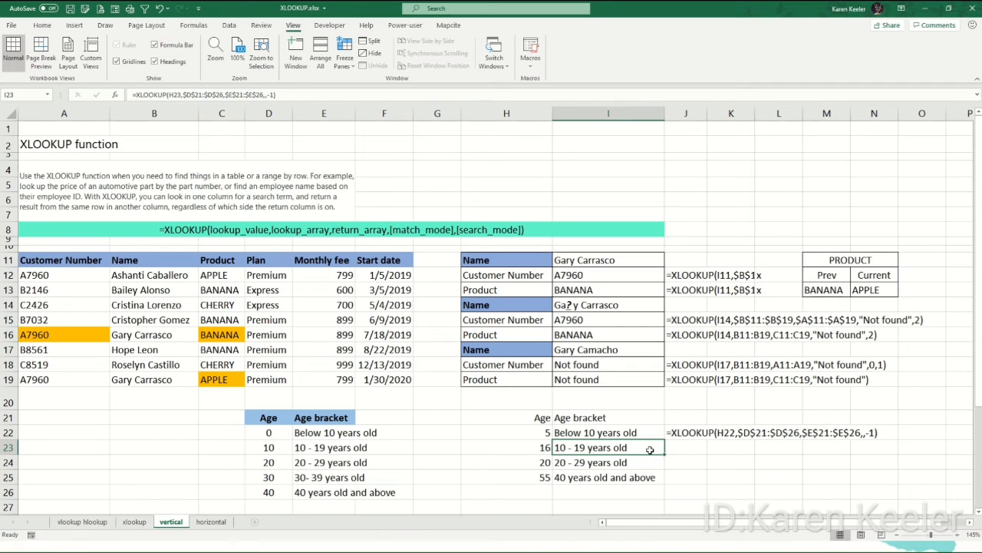
key("Down")
key("Left")
key("Right")
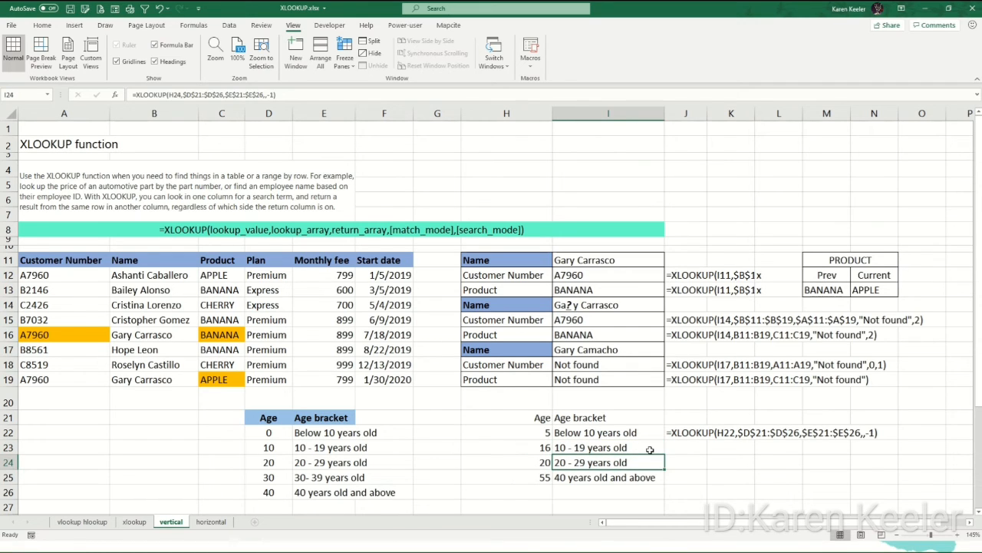
key("Down")
key("Left")
key("Right")
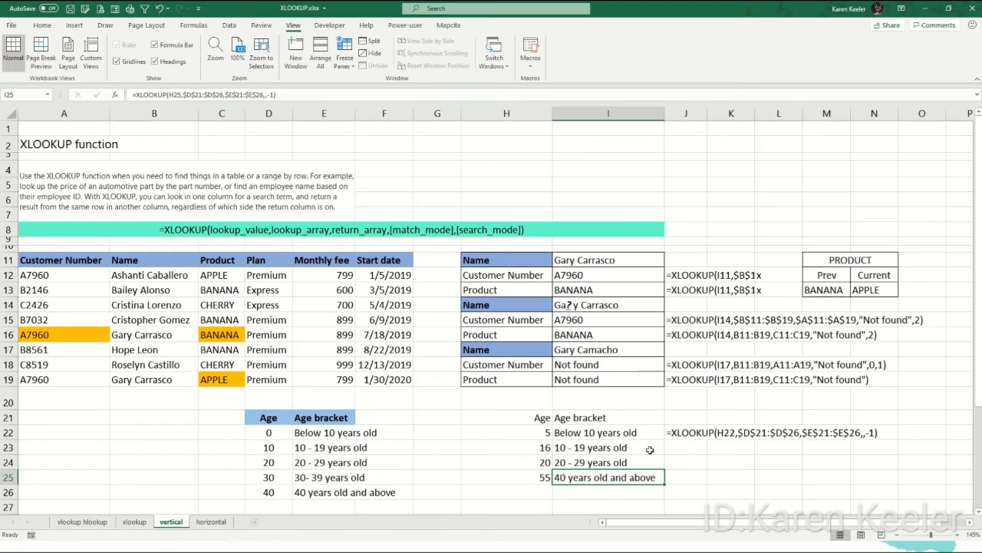
- Copy the FORMULATEXT formula from J22 into J23:J25 to display the lookup formula of each remaining age row
key("Right")
key("Up")
key("Up")
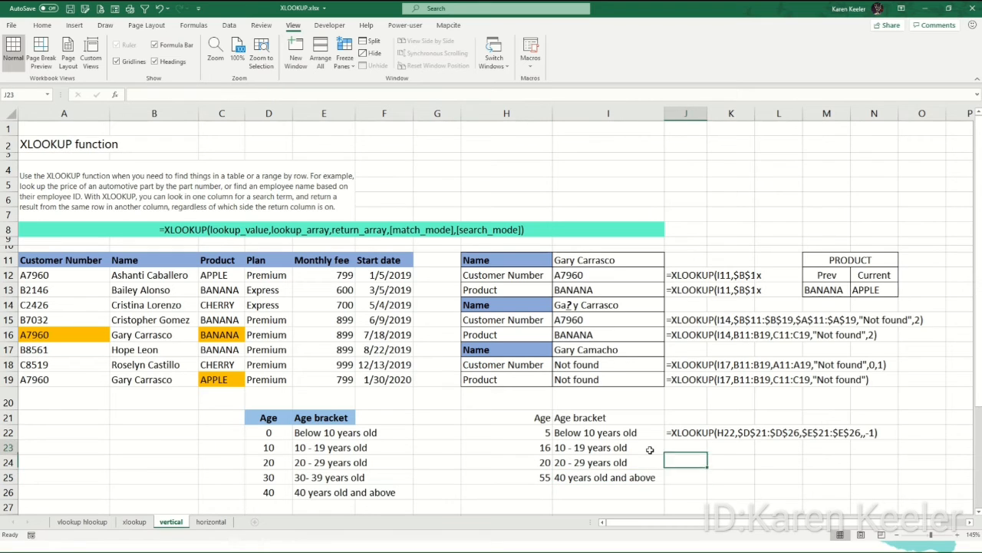
key("shift+Down")
key("shift+Down")
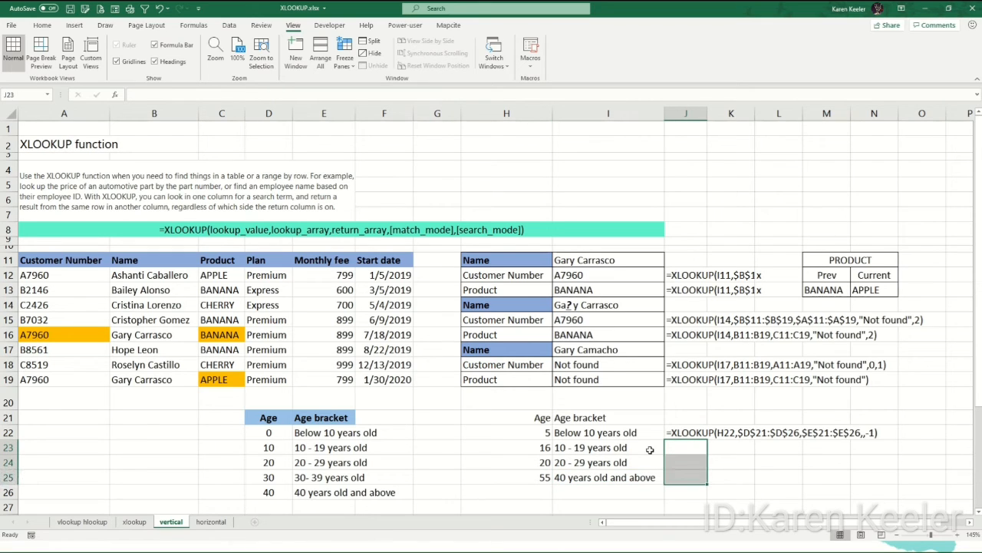
key("Up")
key("ctrl+c")
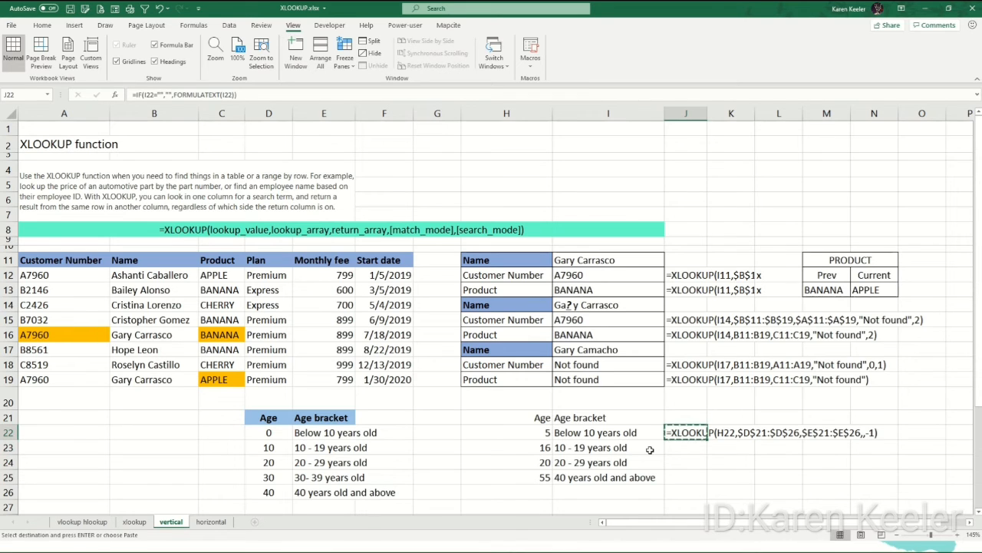
key("Down")
key("shift+Down")
key("shift+Down")
key("Return")
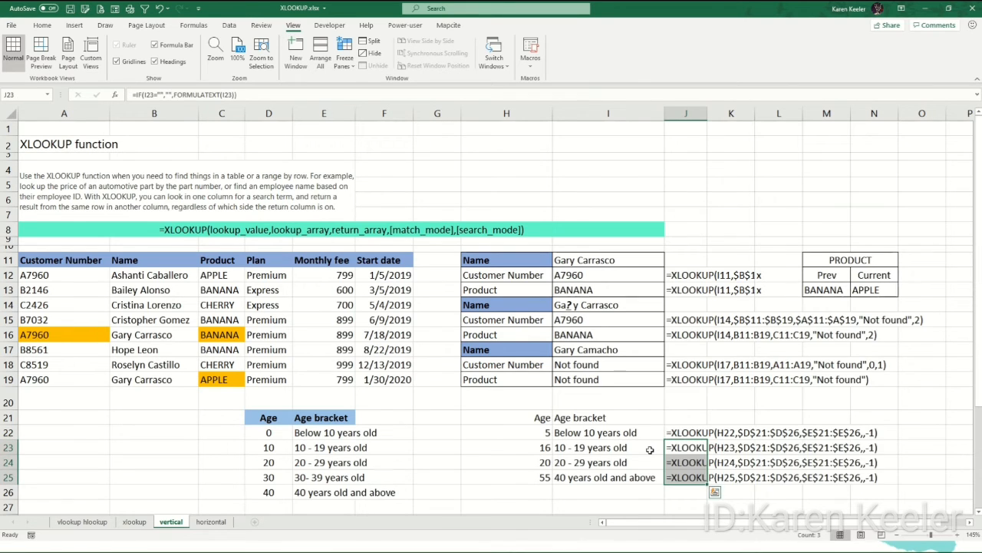
key("Down")
key("Left")
key("Left")
key("Left")
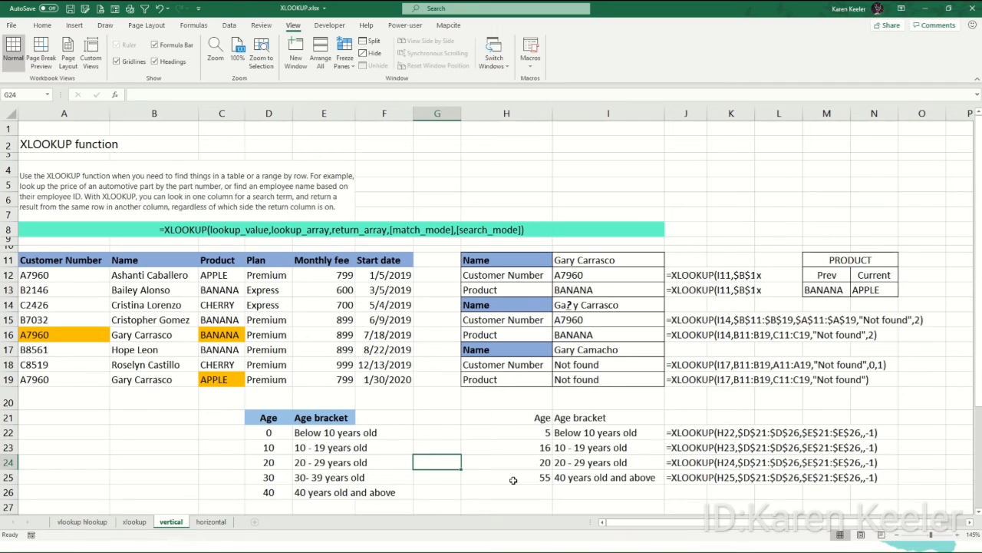
- Open the horizontal sheet and examine its account manager names and the date headers in row 10 through the last date
left_click(207, 523)
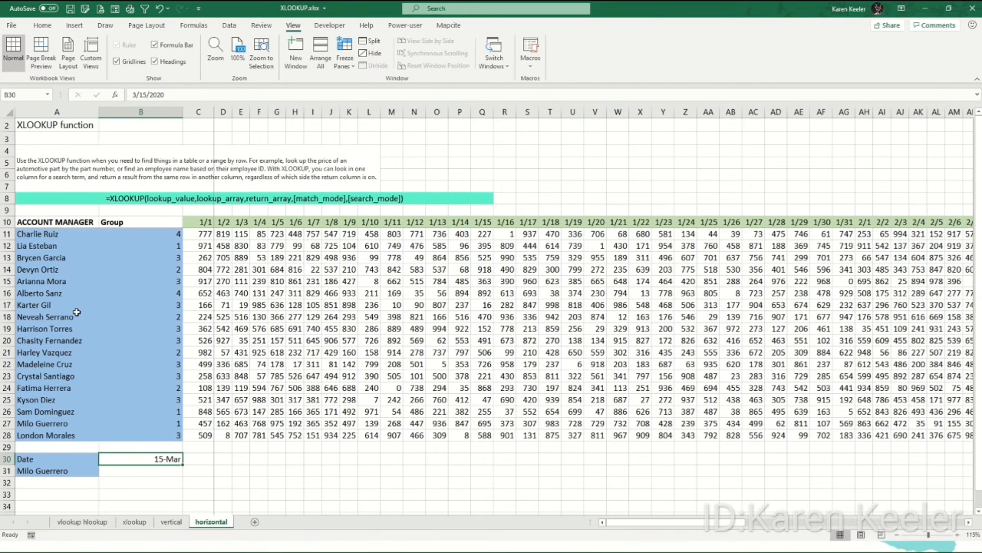
left_click(80, 246)
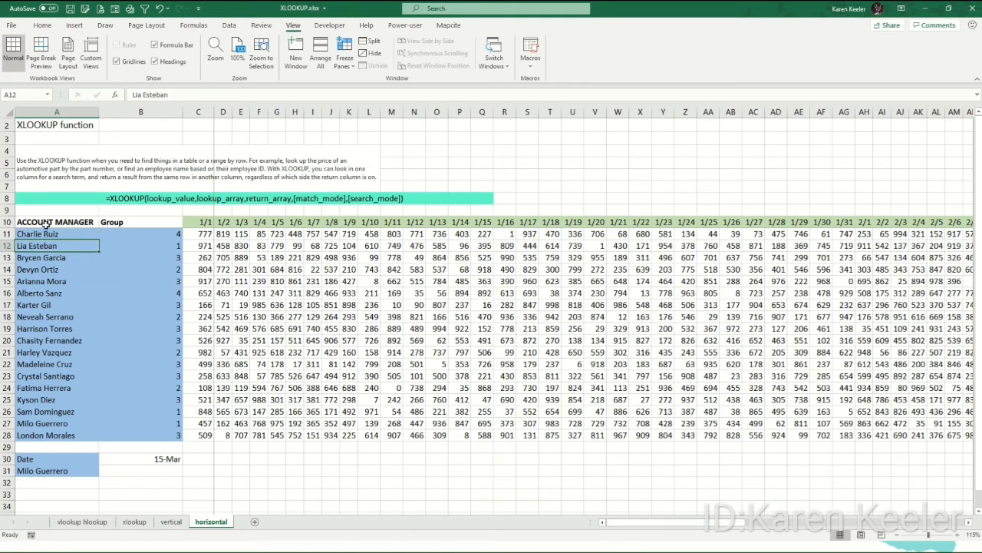
left_click(195, 235)
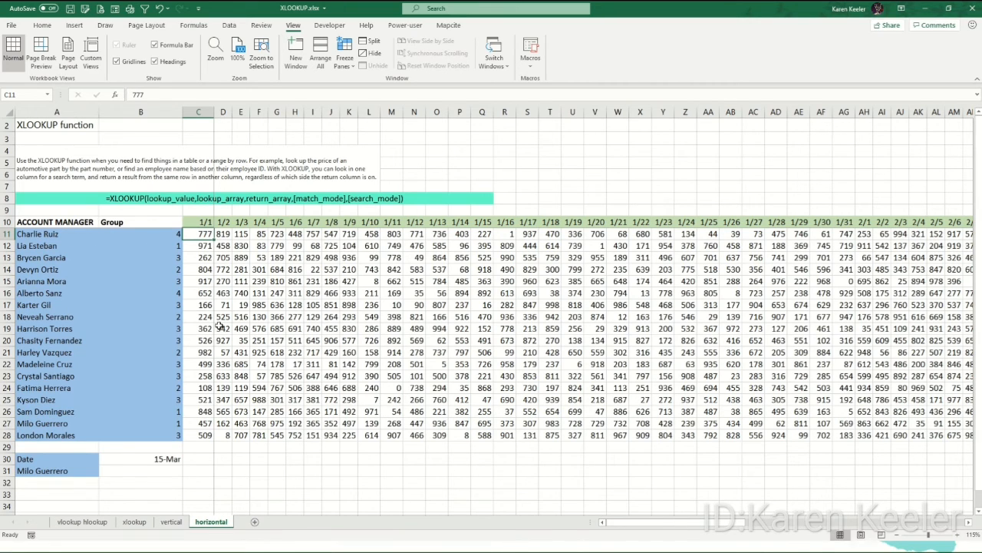
left_click(206, 221)
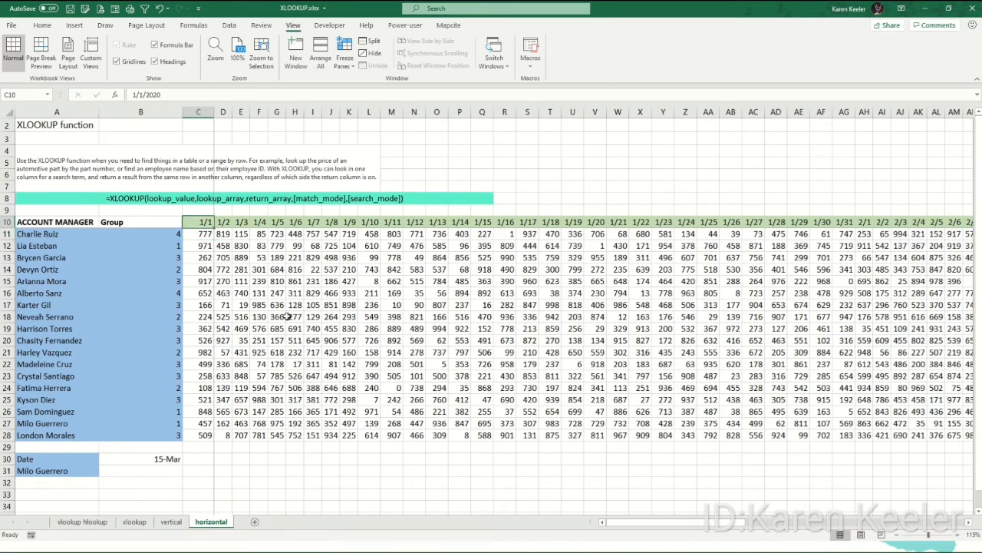
key("ctrl+Right")
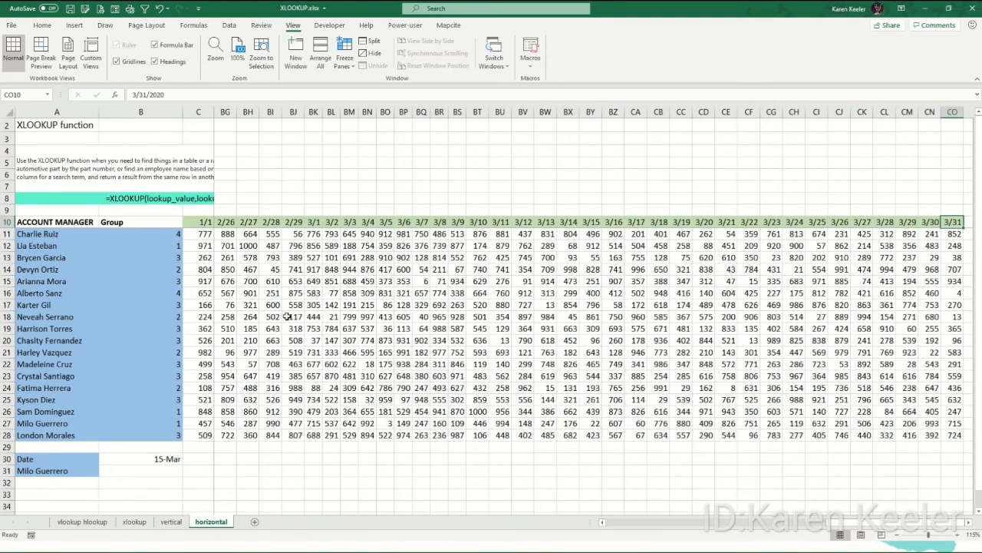
key("ctrl+Left")
key("Return")
key("Return")
key("Return")
key("Return")
key("Return")
key("Return")
key("Return")
key("Return")
key("Return")
key("Return")
key("Return")
key("Return")
key("Return")
key("Return")
key("Return")
key("Return")
key("Return")
key("Return")
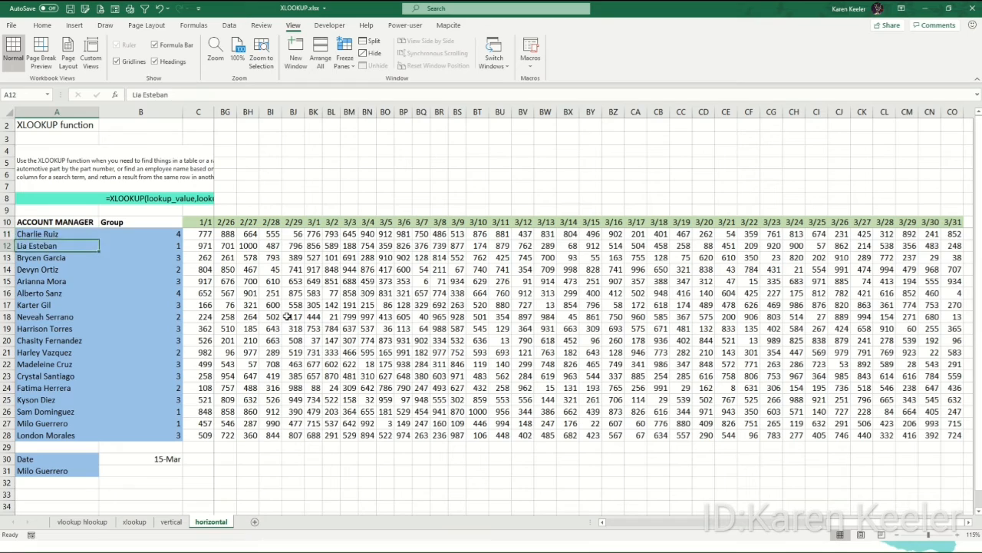
key("Down")
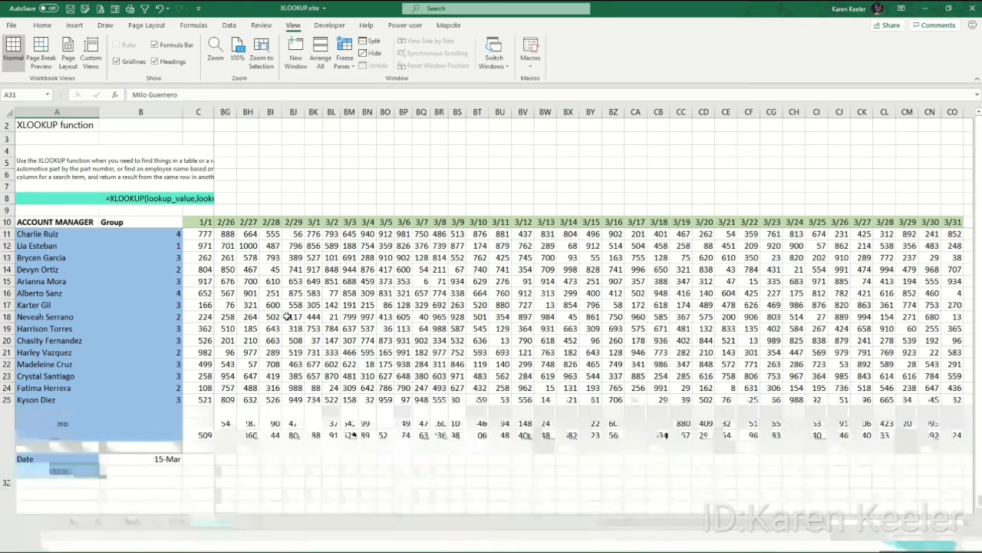
- Start an XLOOKUP formula in B31, below the Date cell, with B30 as the lookup value
key("Right")
key("Right")
key("Right")
key("Left")
key("Left")
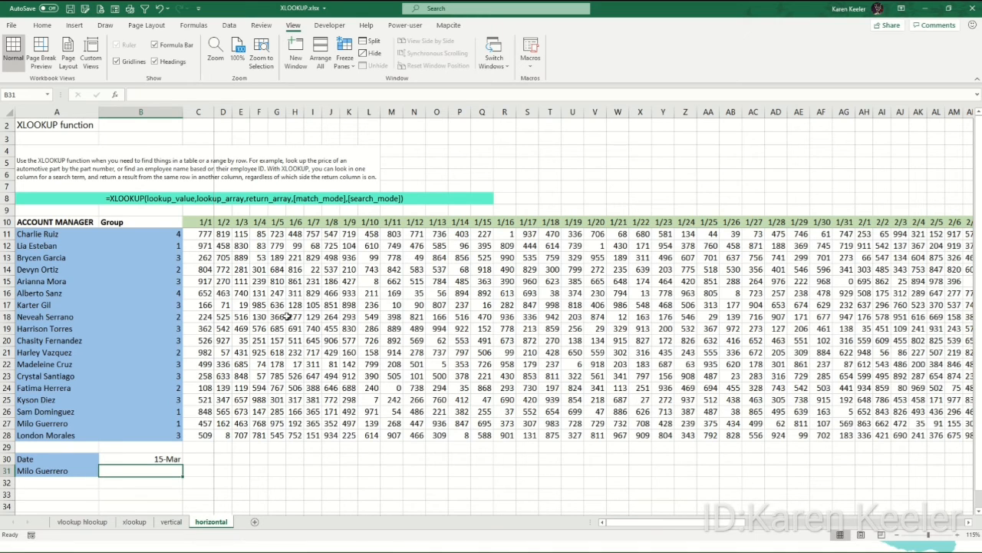
type("=")
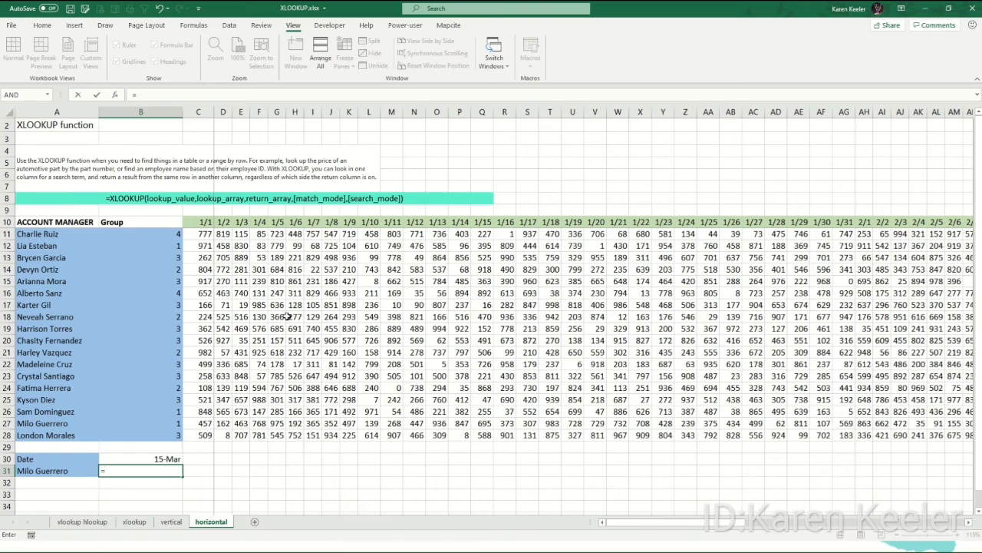
type("xl")
key("Tab")
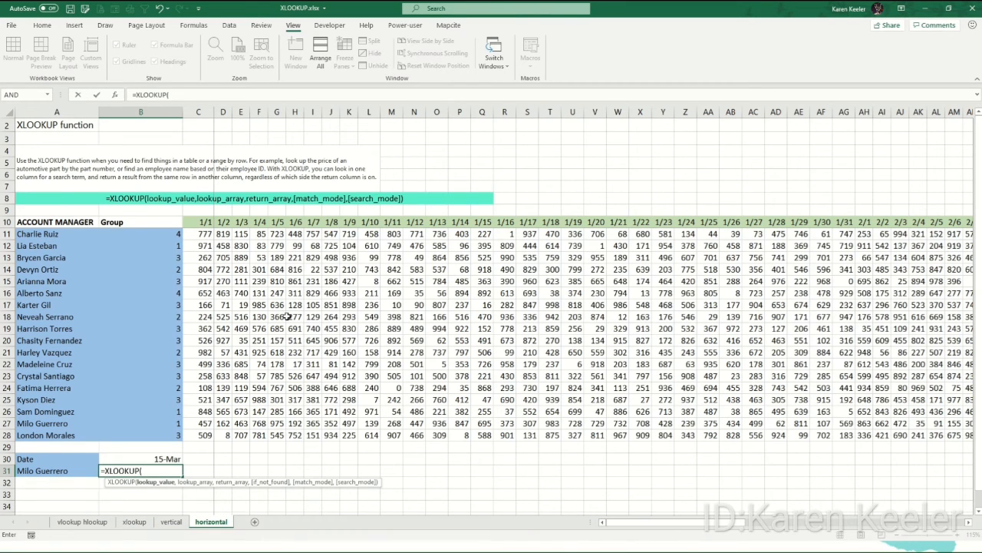
key("Up")
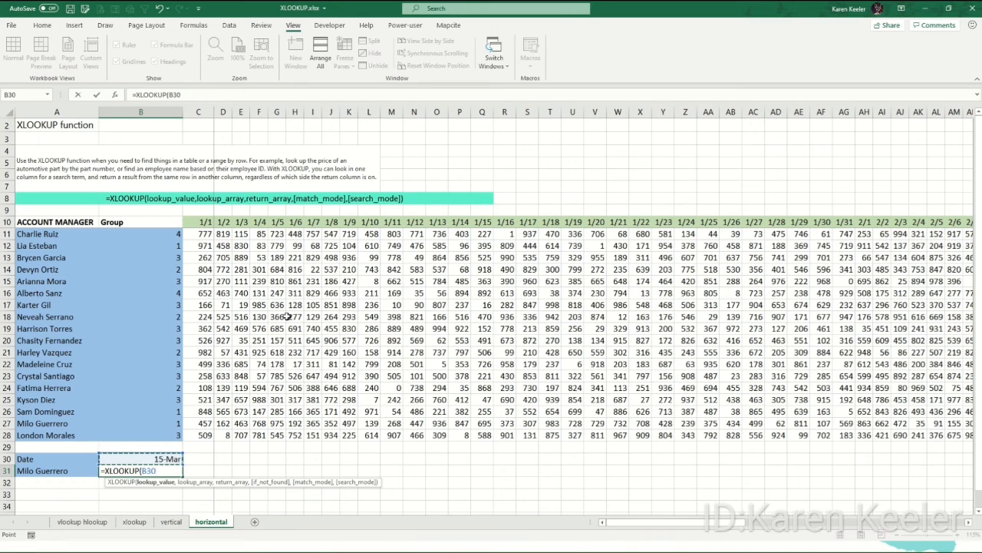
- Set the whole date row 10:10 as the lookup array and 27:27 as the return array, and enter the B31 formula
type(",")
left_click(224, 221)
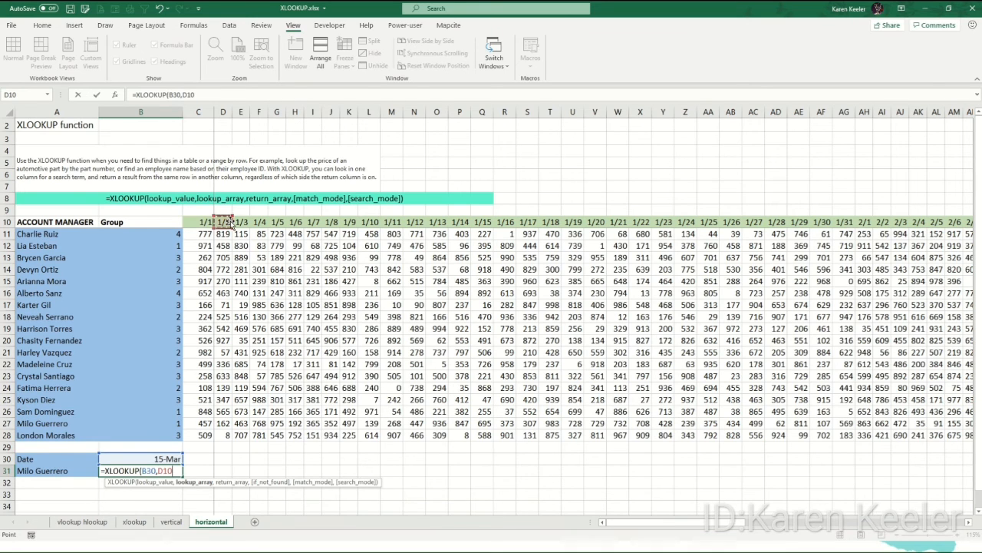
key("shift+space")
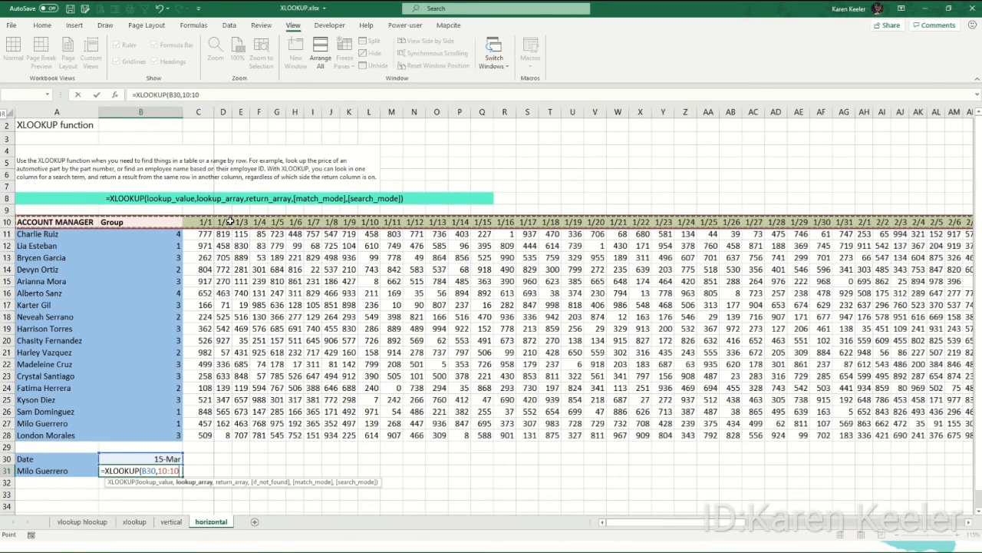
type(",")
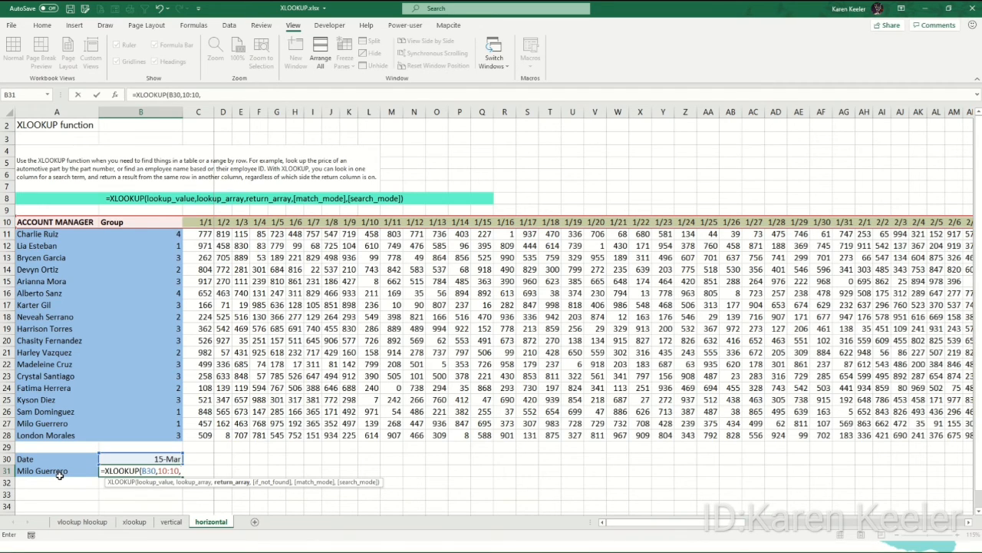
left_click(5, 423)
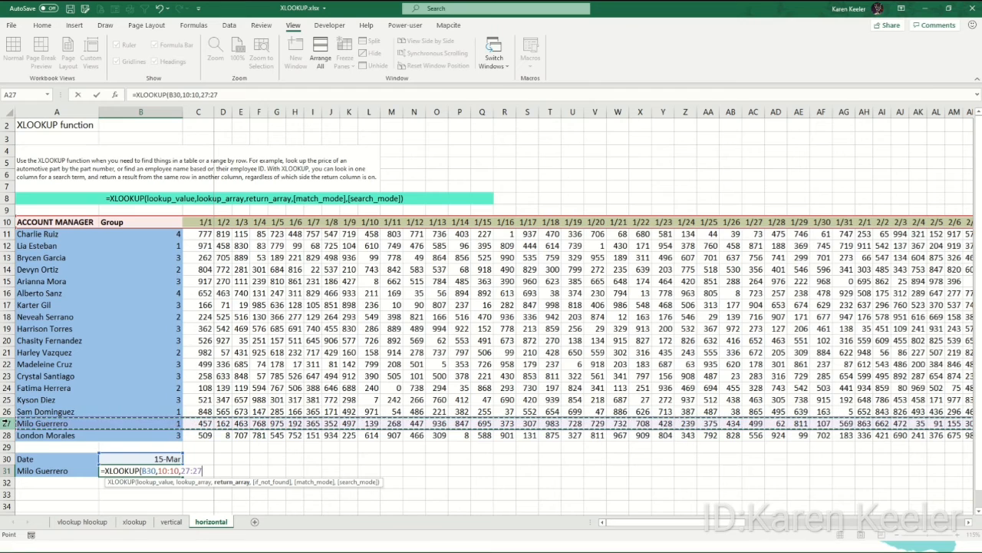
key("Return")
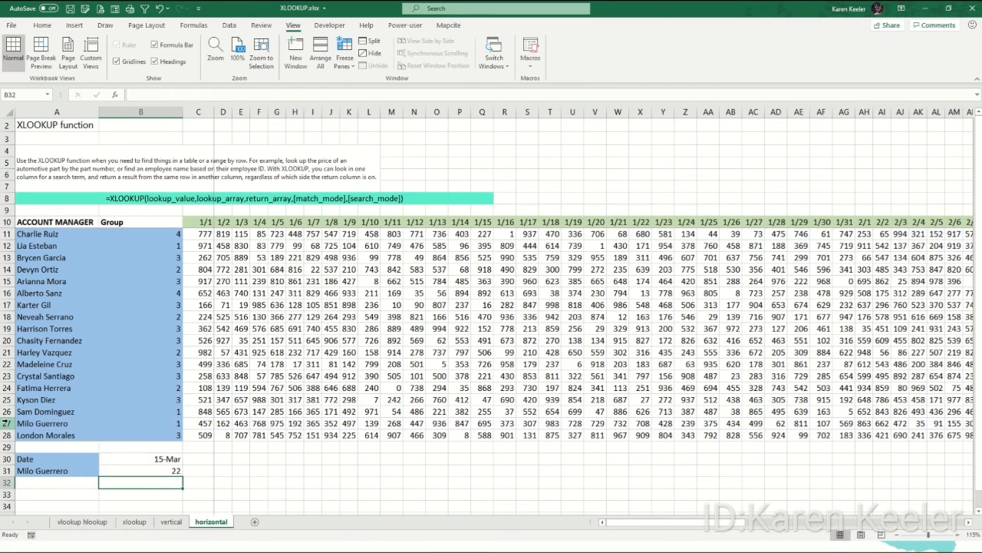
- Review the ranges referenced by the XLOOKUP formula in B31 without changing it
key("Up")
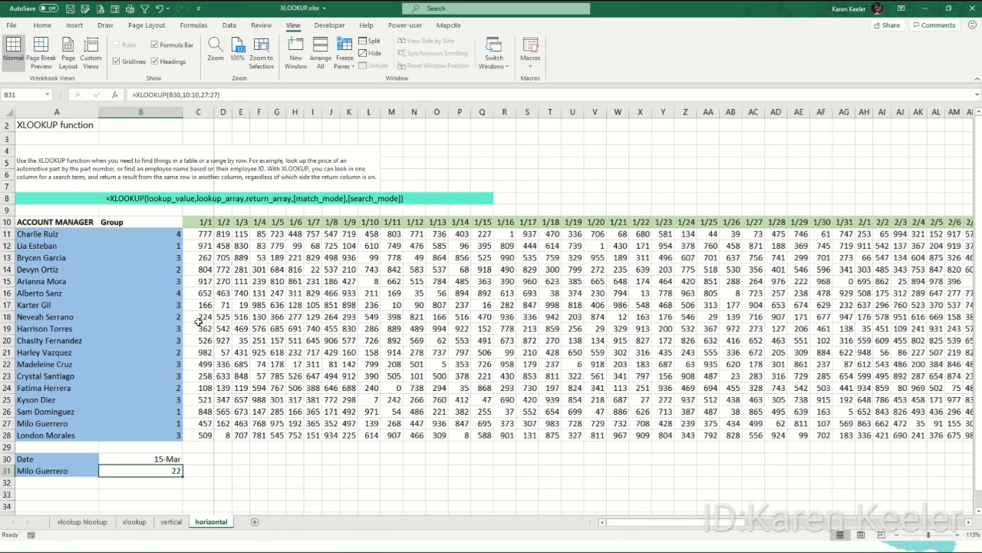
key("F2")
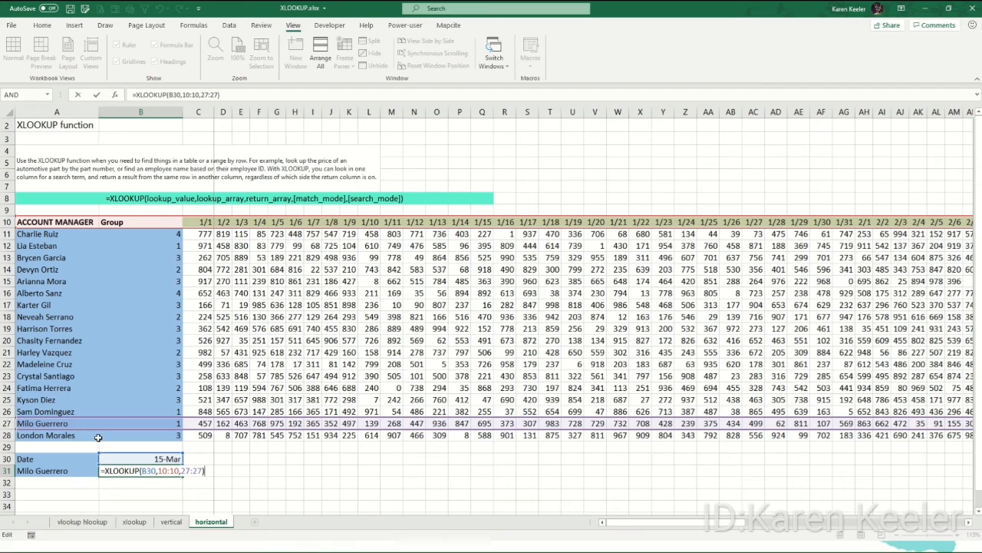
key("Return")
key("Up")
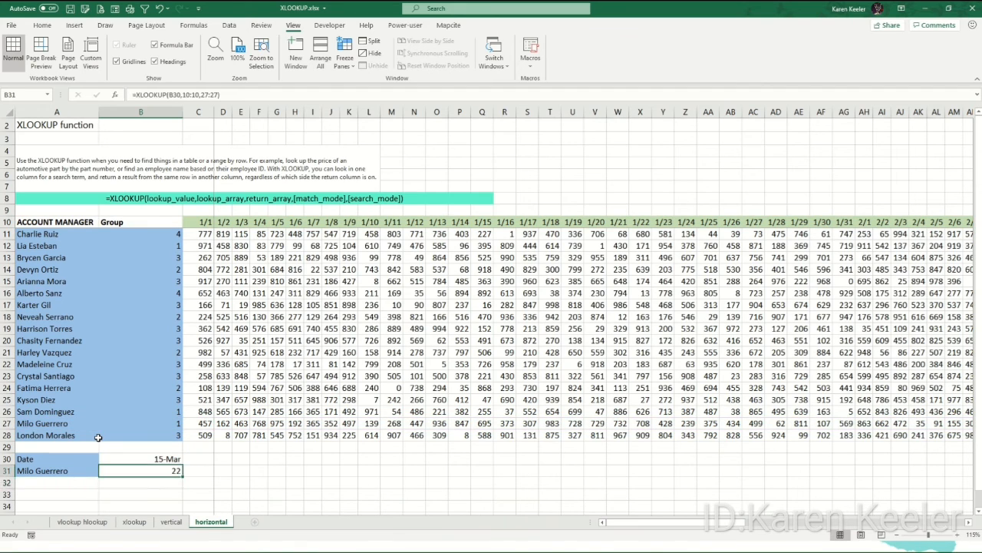
- Highlight the entire 3/15 date column (BY) with the orange fill color
left_click(412, 340)
key("Right")
key("Right")
key("Right")
key("Right")
key("Right")
key("Right")
key("Right")
key("Right")
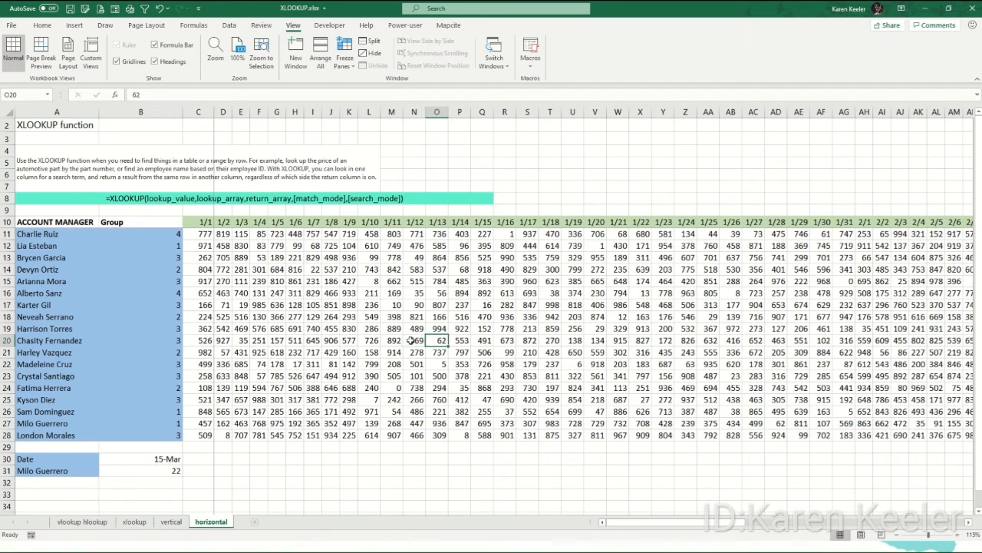
key("Right")
key("Right")
key("Right")
key("Right")
key("Right")
key("Right")
key("Right")
key("Right")
key("Right")
key("Right")
key("Right")
key("Right")
key("Right")
key("Right")
key("Right")
key("Right")
key("Right")
key("Right")
key("Right")
key("Right")
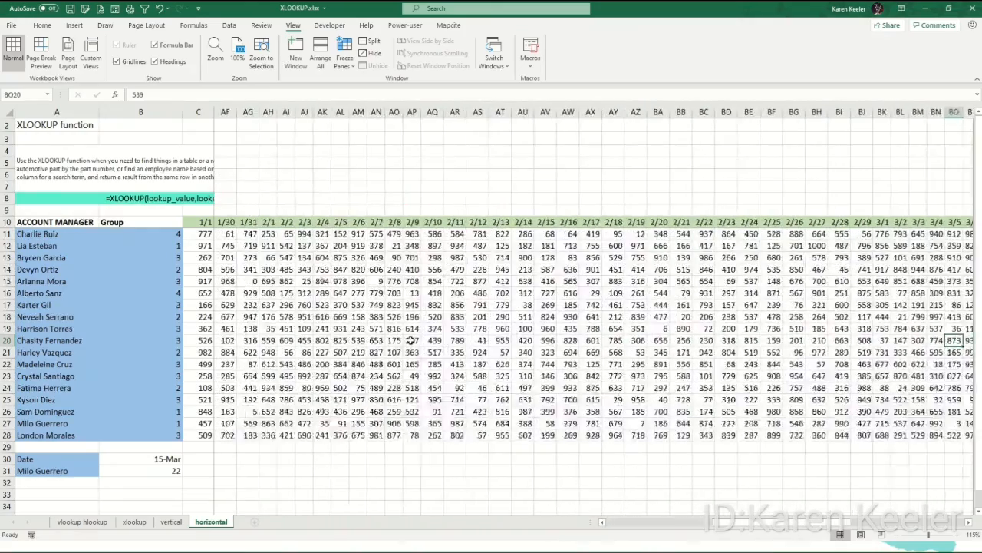
key("Right")
key("Right")
key("Right")
key("Right")
key("Right")
key("Right")
key("Right")
key("Right")
key("Right")
key("Right")
key("Right")
key("Right")
key("Right")
key("Right")
key("Right")
key("Right")
key("Left")
key("Left")
key("Left")
key("Left")
key("Left")
key("Left")
key("Left")
key("Left")
key("Left")
key("Left")
key("Left")
key("Left")
key("Left")
key("Left")
key("Left")
key("Left")
key("Left")
key("Left")
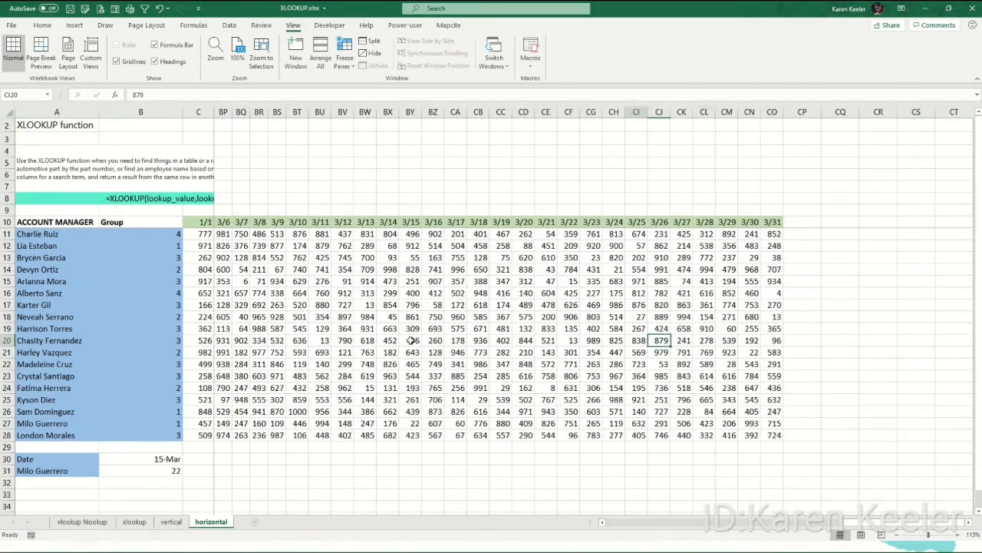
key("Left")
key("Left")
key("Left")
key("ctrl+space")
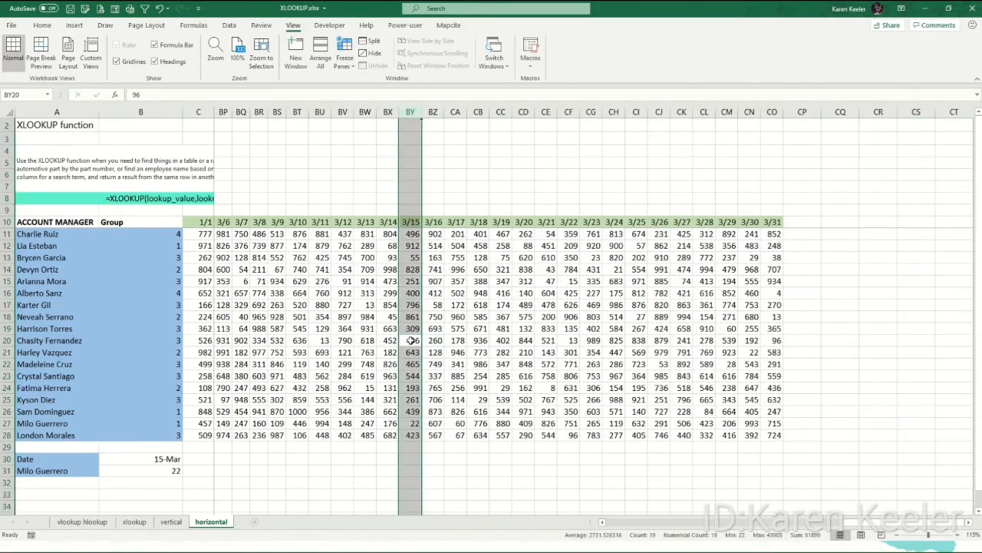
left_click(42, 25)
left_click(163, 60)
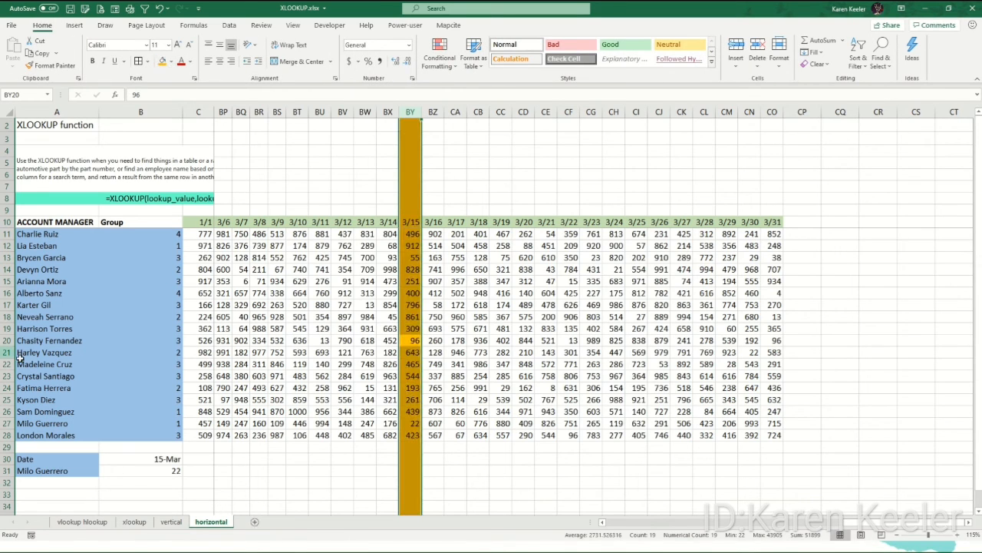
- Highlight all of row 27 with the orange fill color and select its intersection with the 3/15 column, BY27
left_click(7, 423)
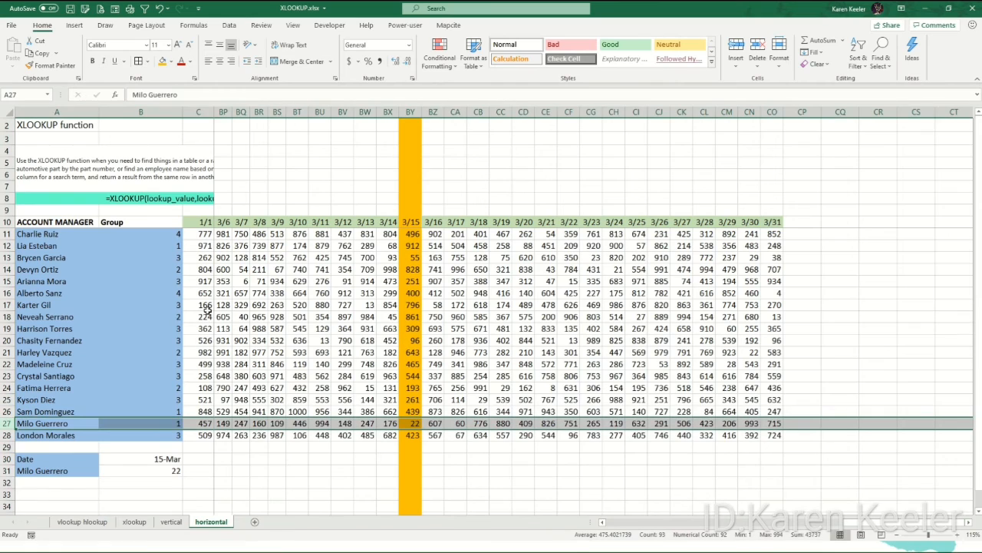
left_click(162, 61)
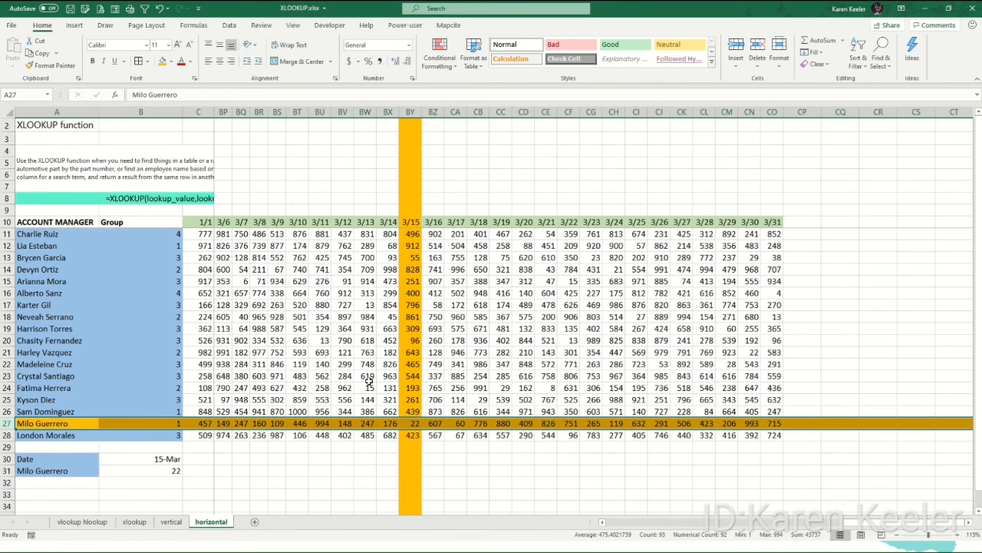
left_click(415, 422)
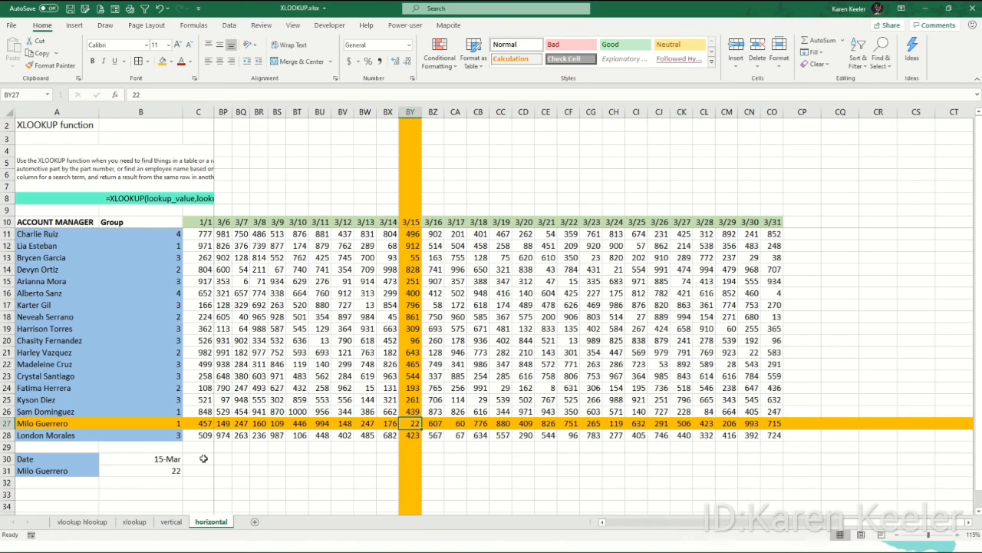
key("alt+Tab")
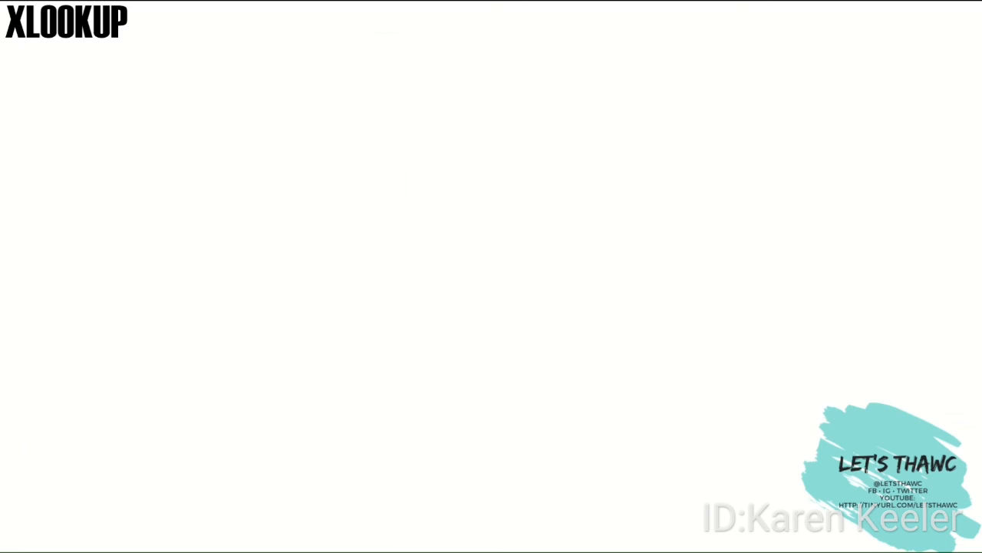